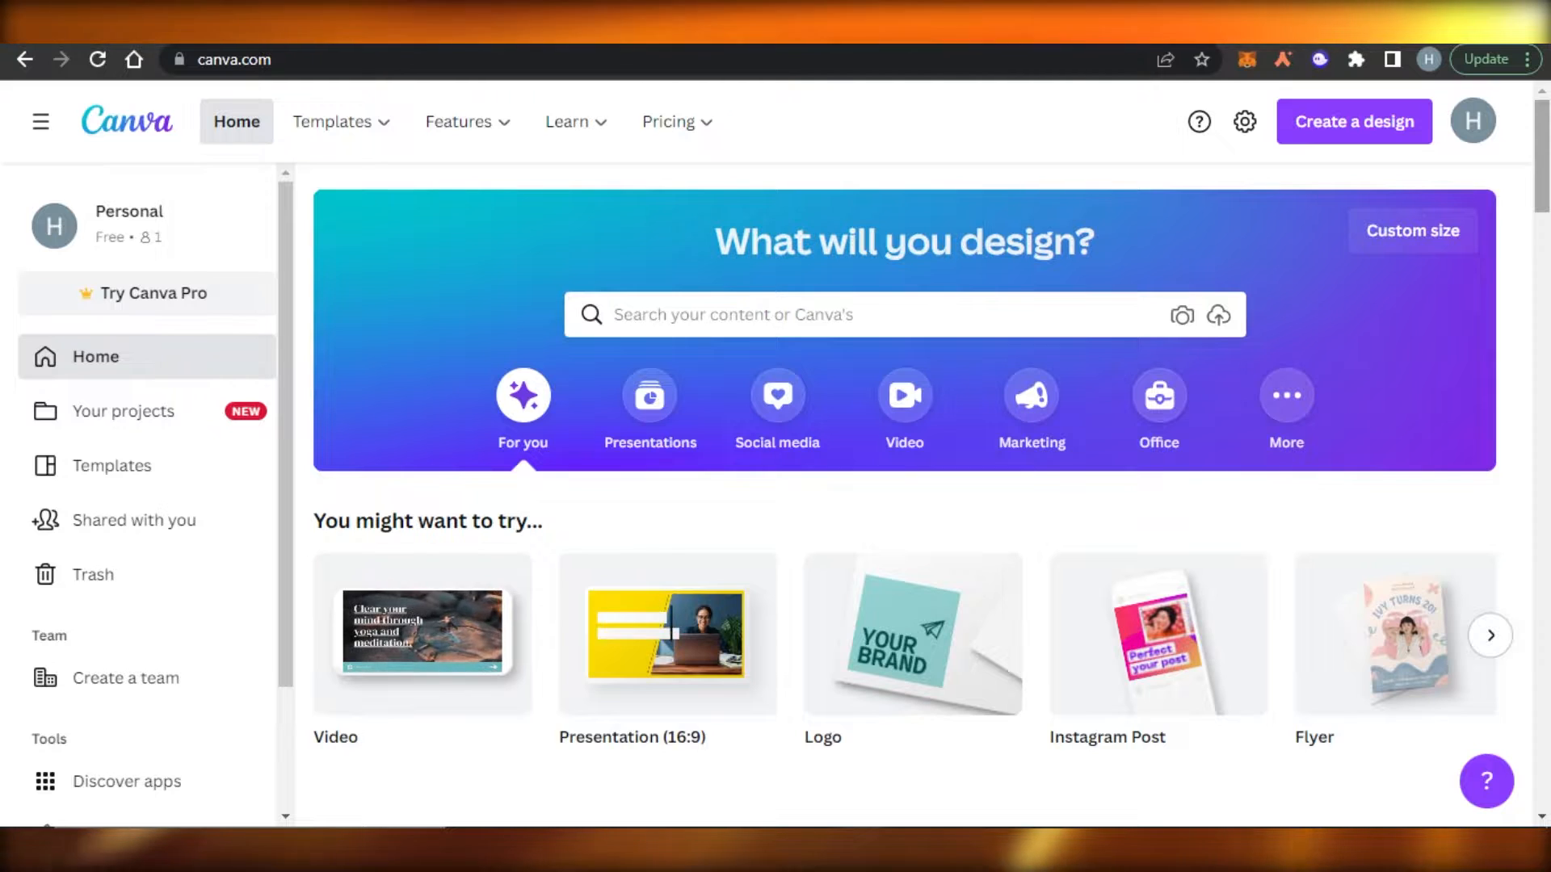
Start a new blank video design from the Canva home page.
mouse_move(677, 121)
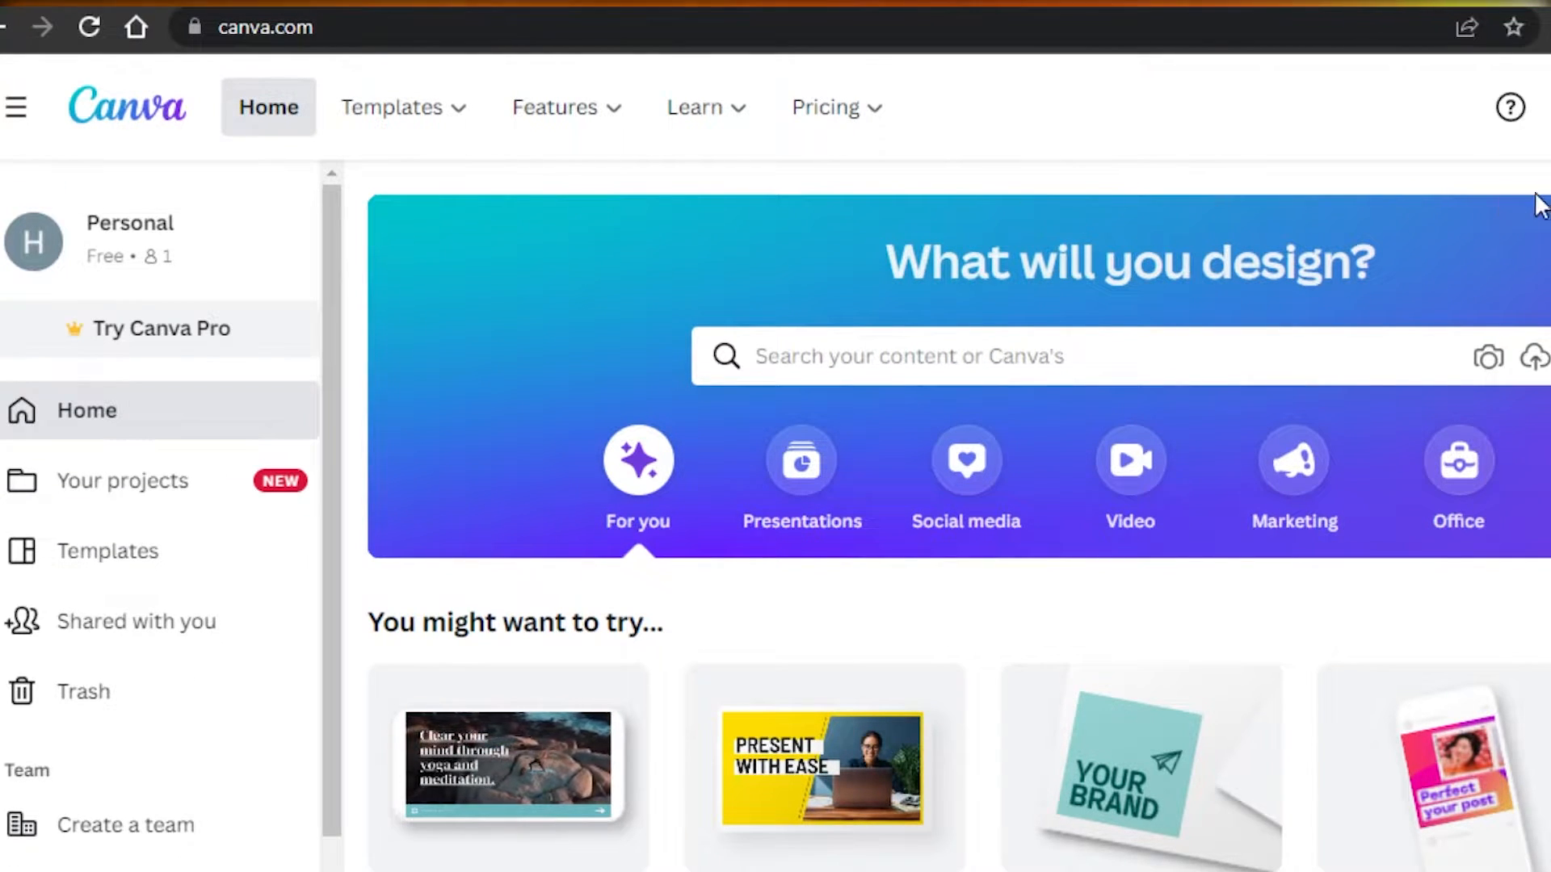
scroll(775, 662, "down", 10)
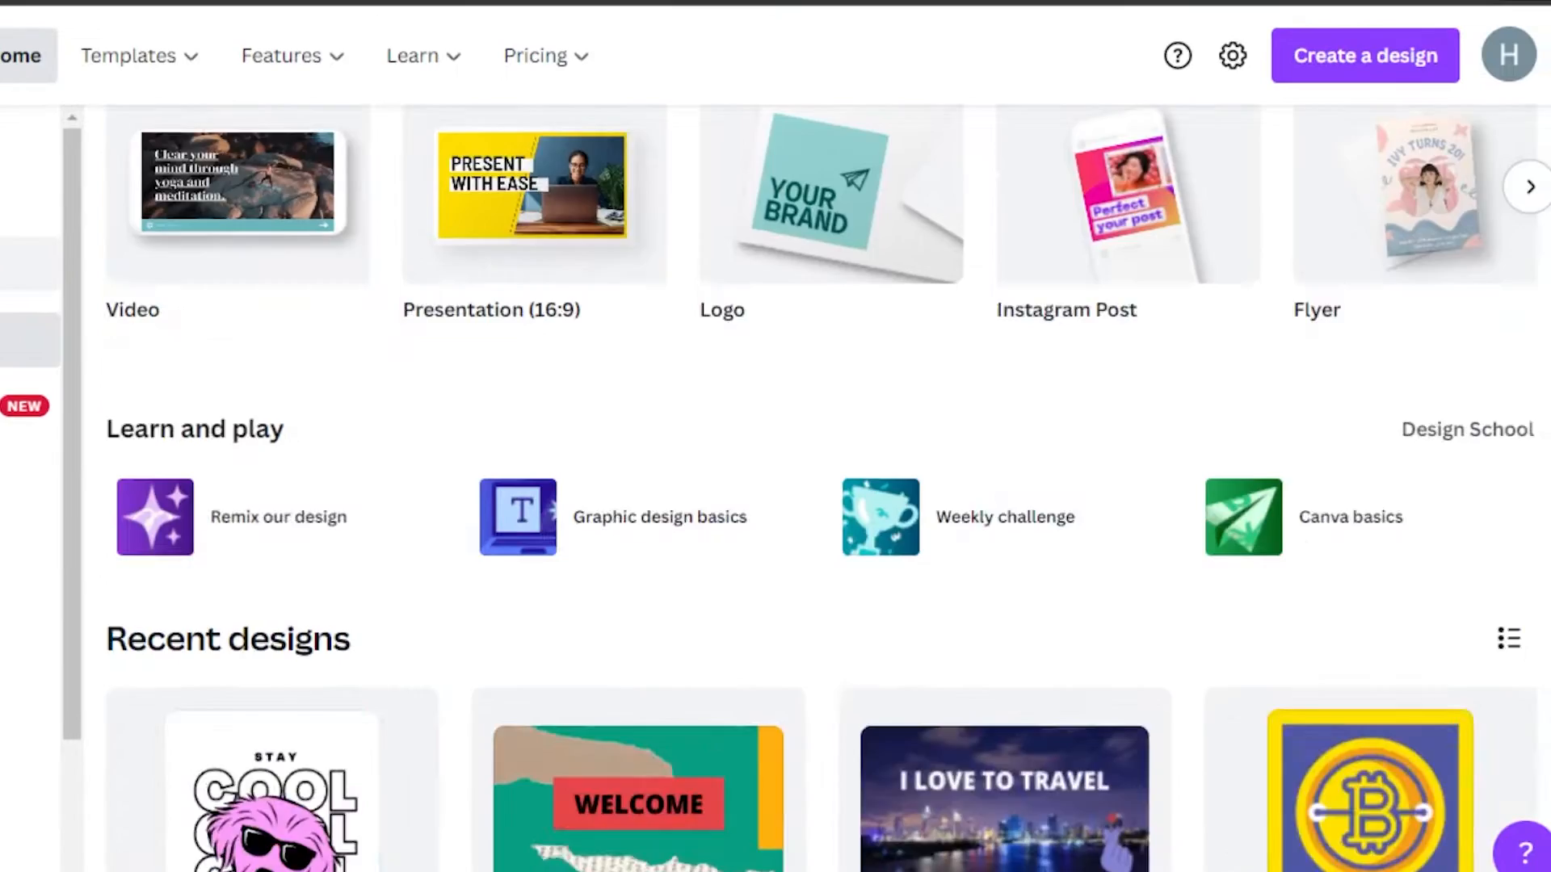
scroll(775, 662, "up", 10)
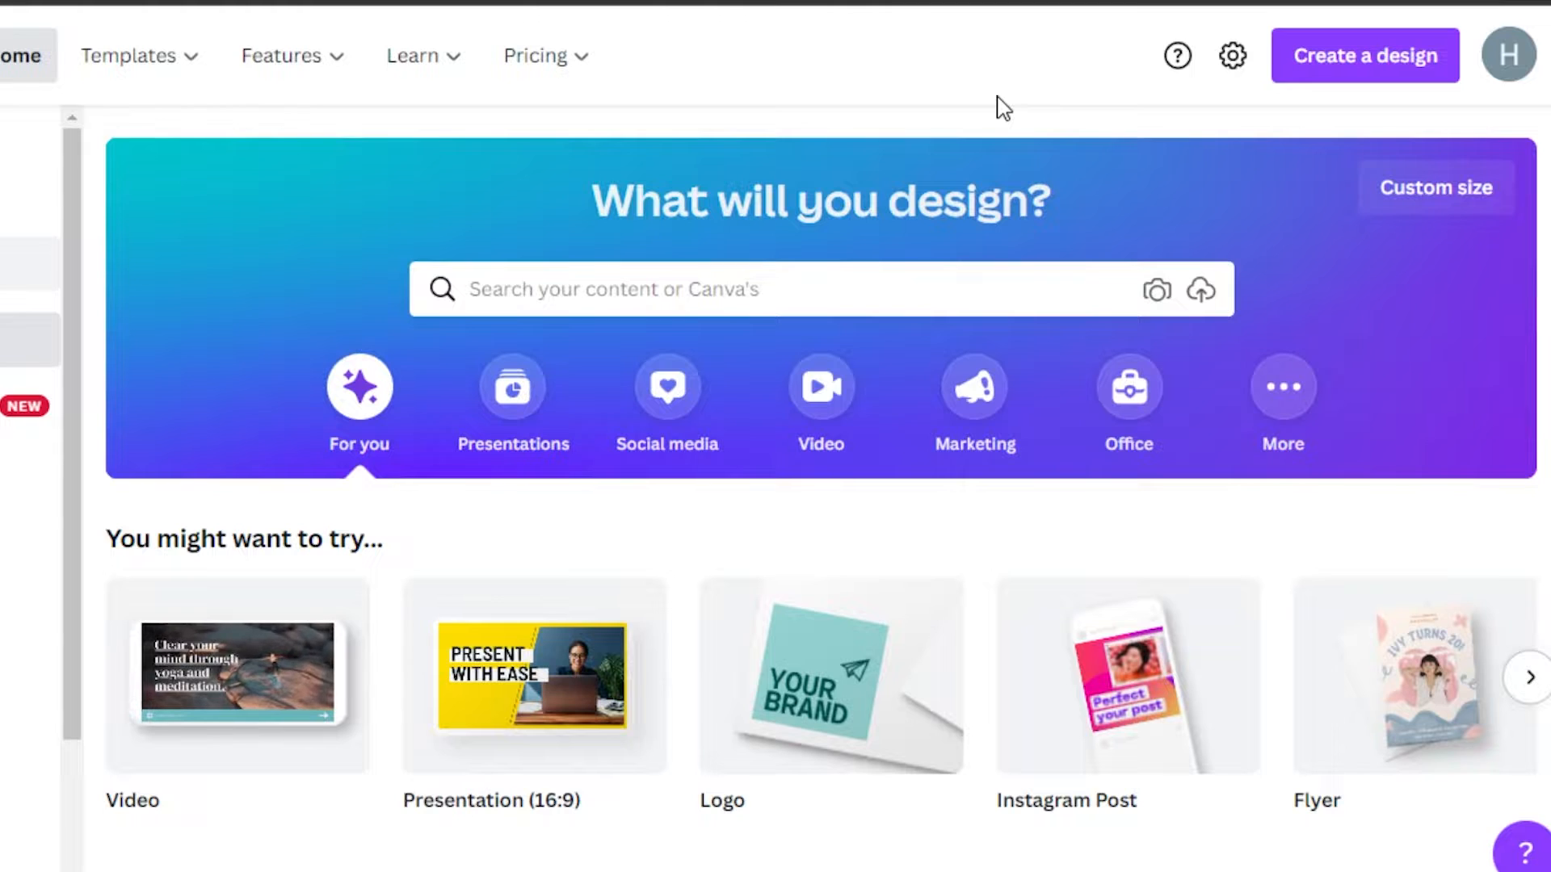
left_click(333, 61)
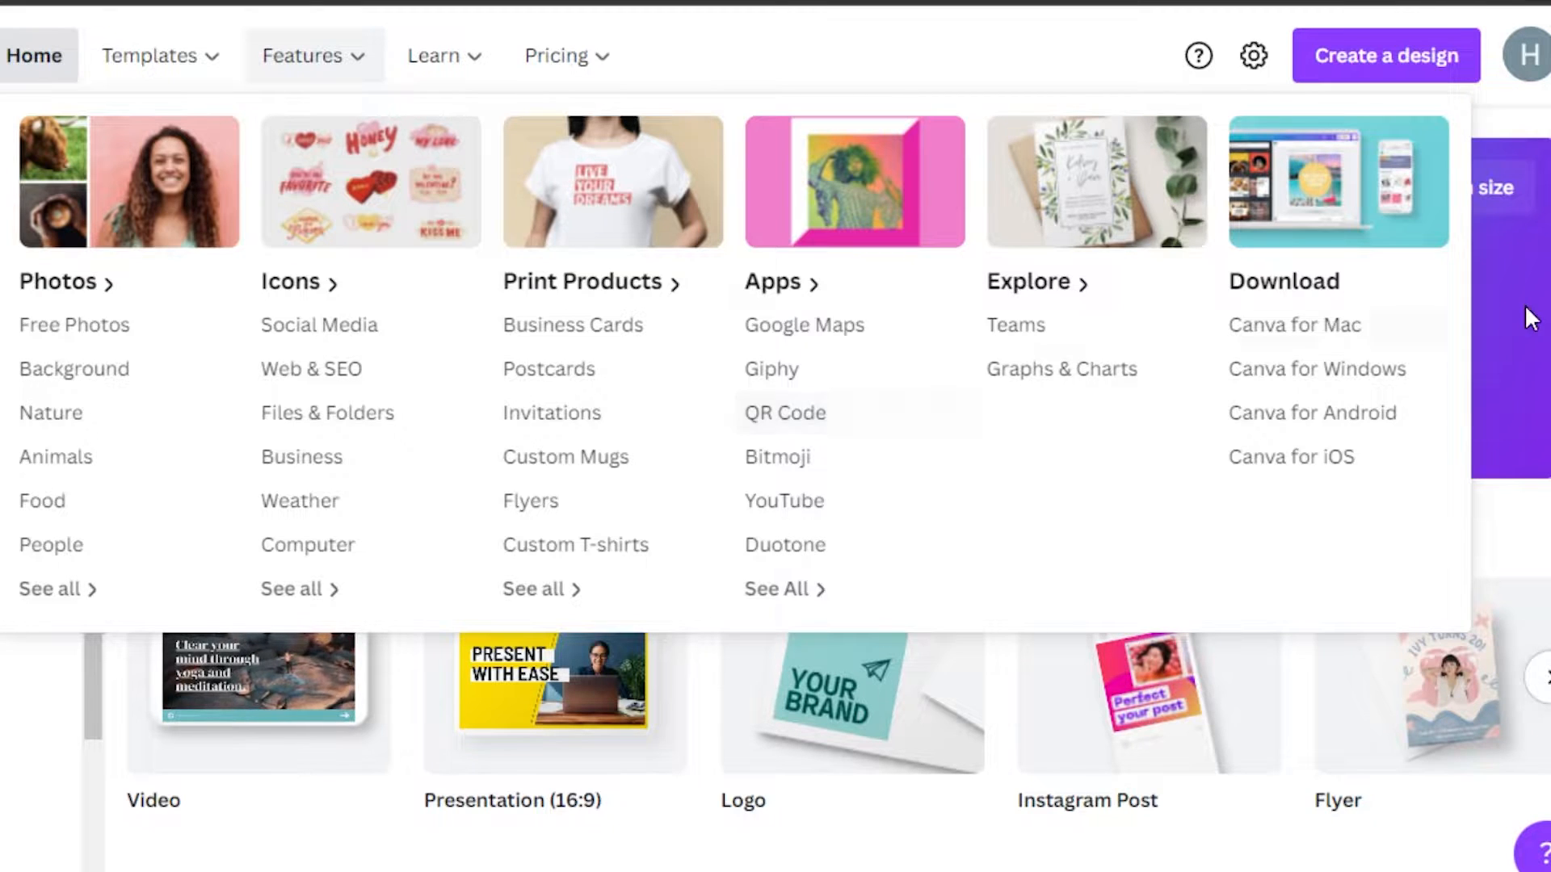
scroll(838, 484, "down", 10)
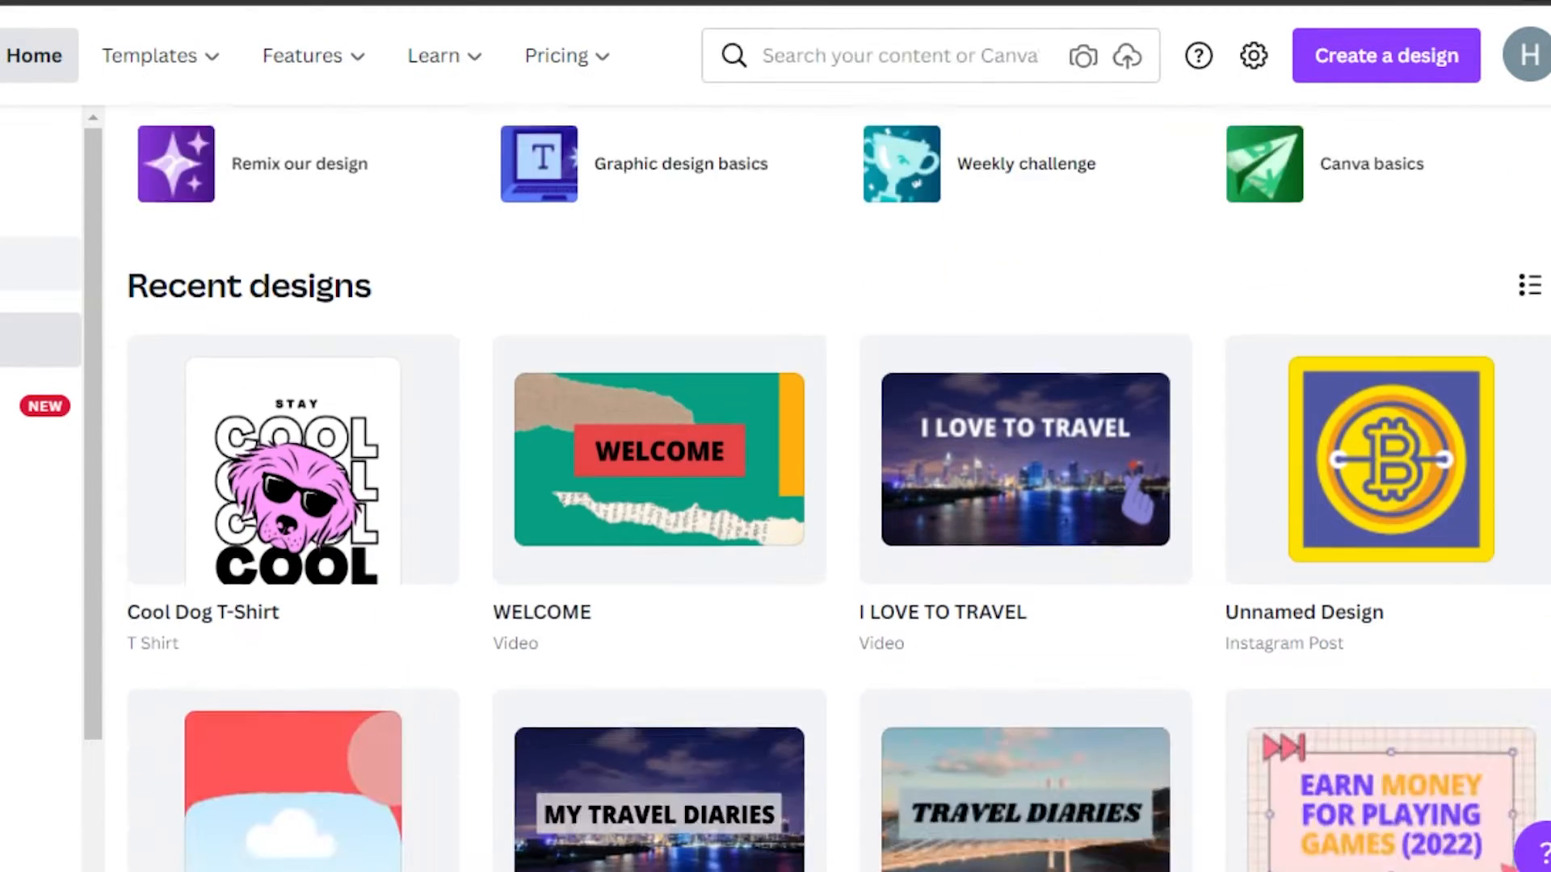
scroll(838, 485, "up", 12)
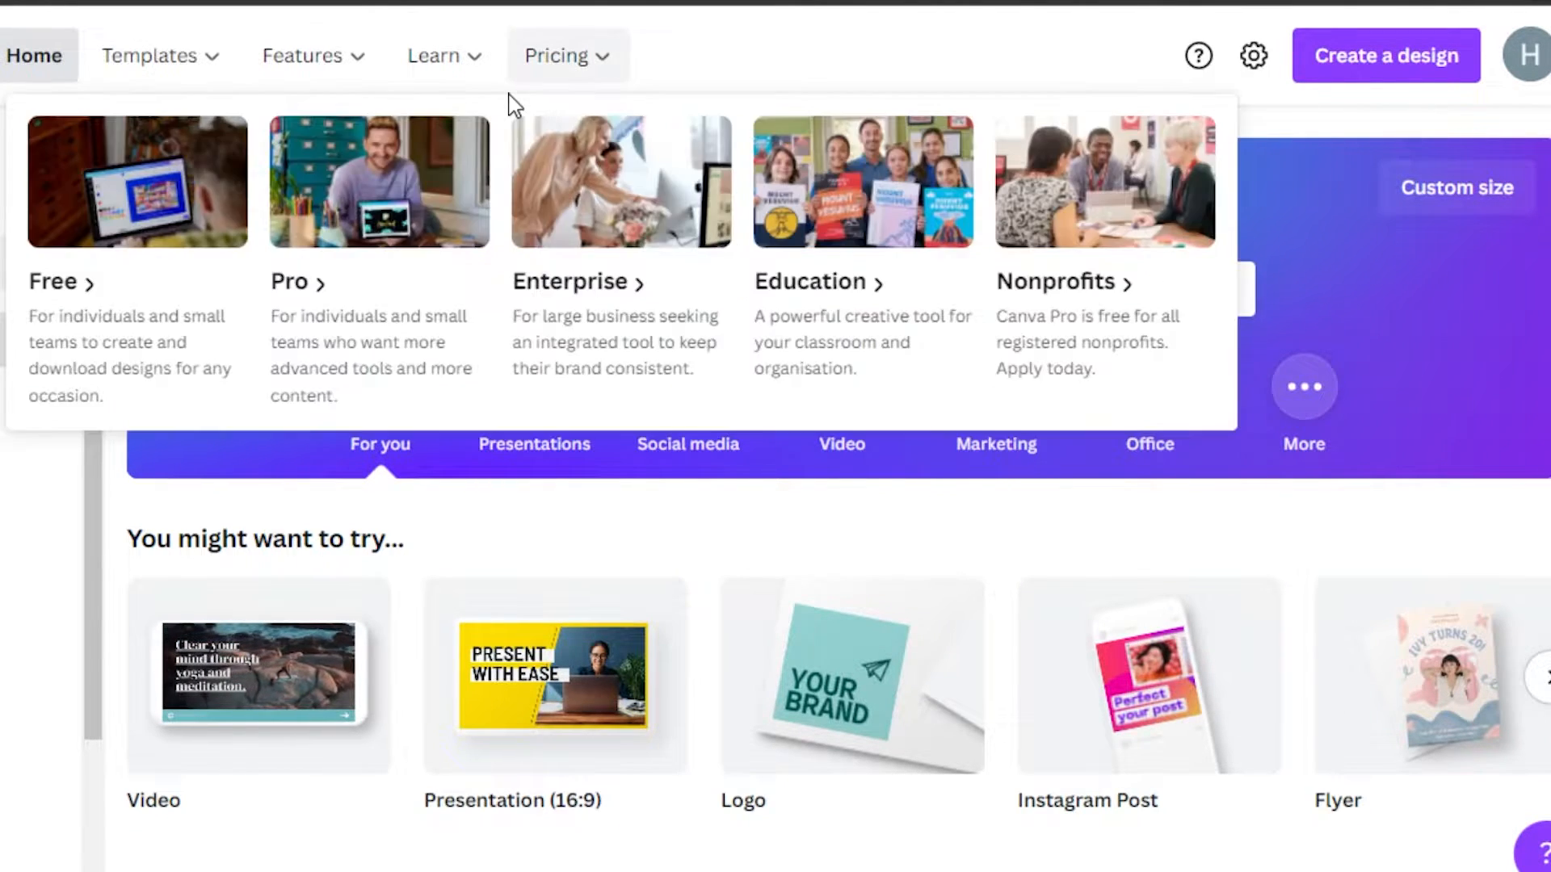
mouse_move(413, 120)
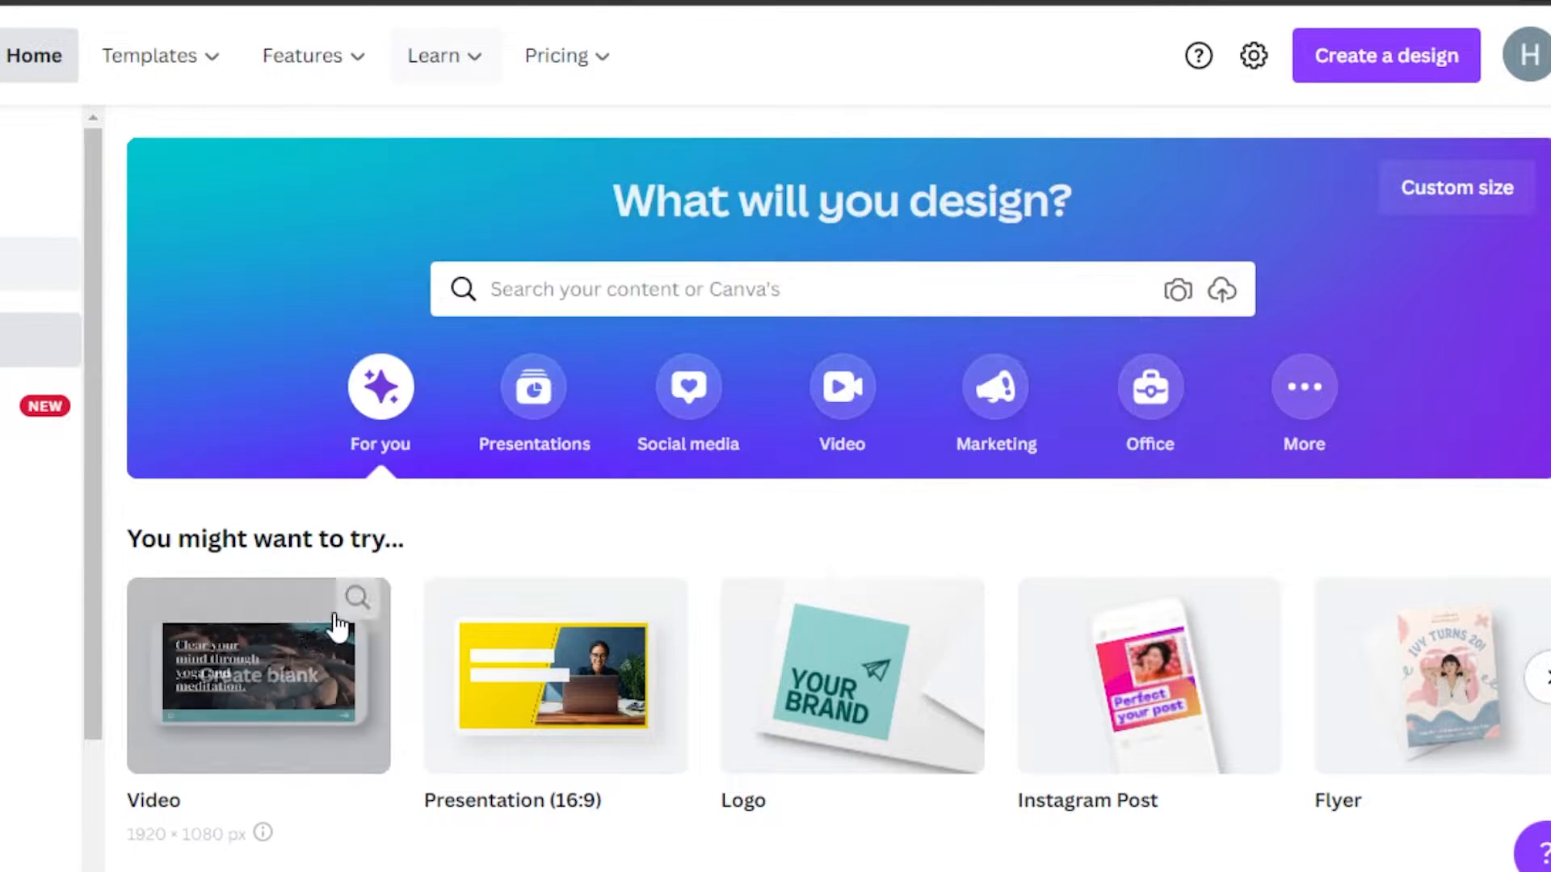
mouse_move(159, 803)
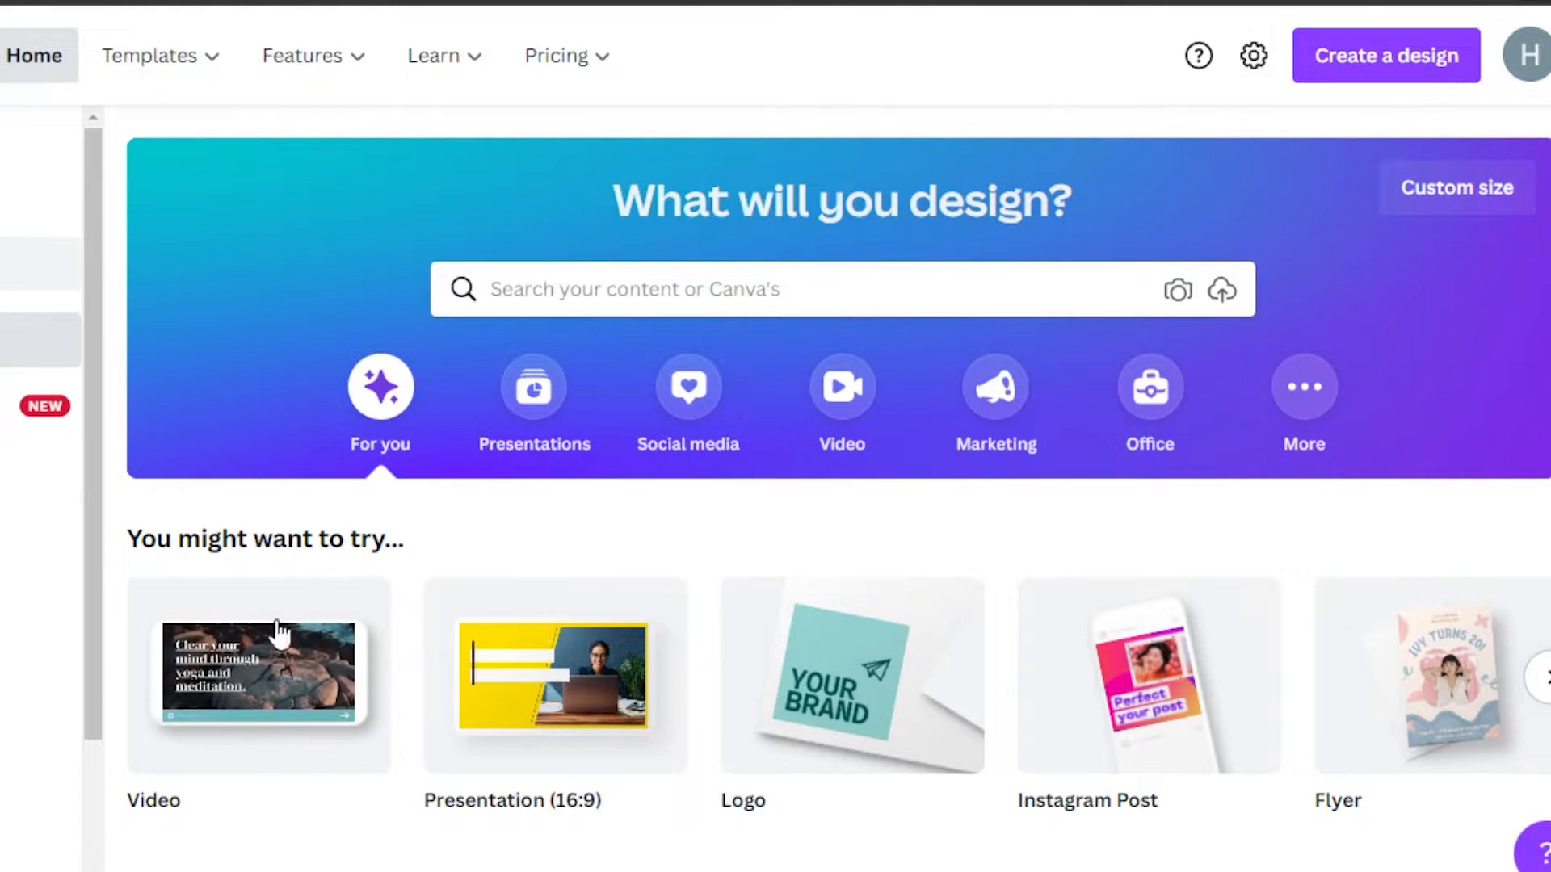
mouse_move(202, 670)
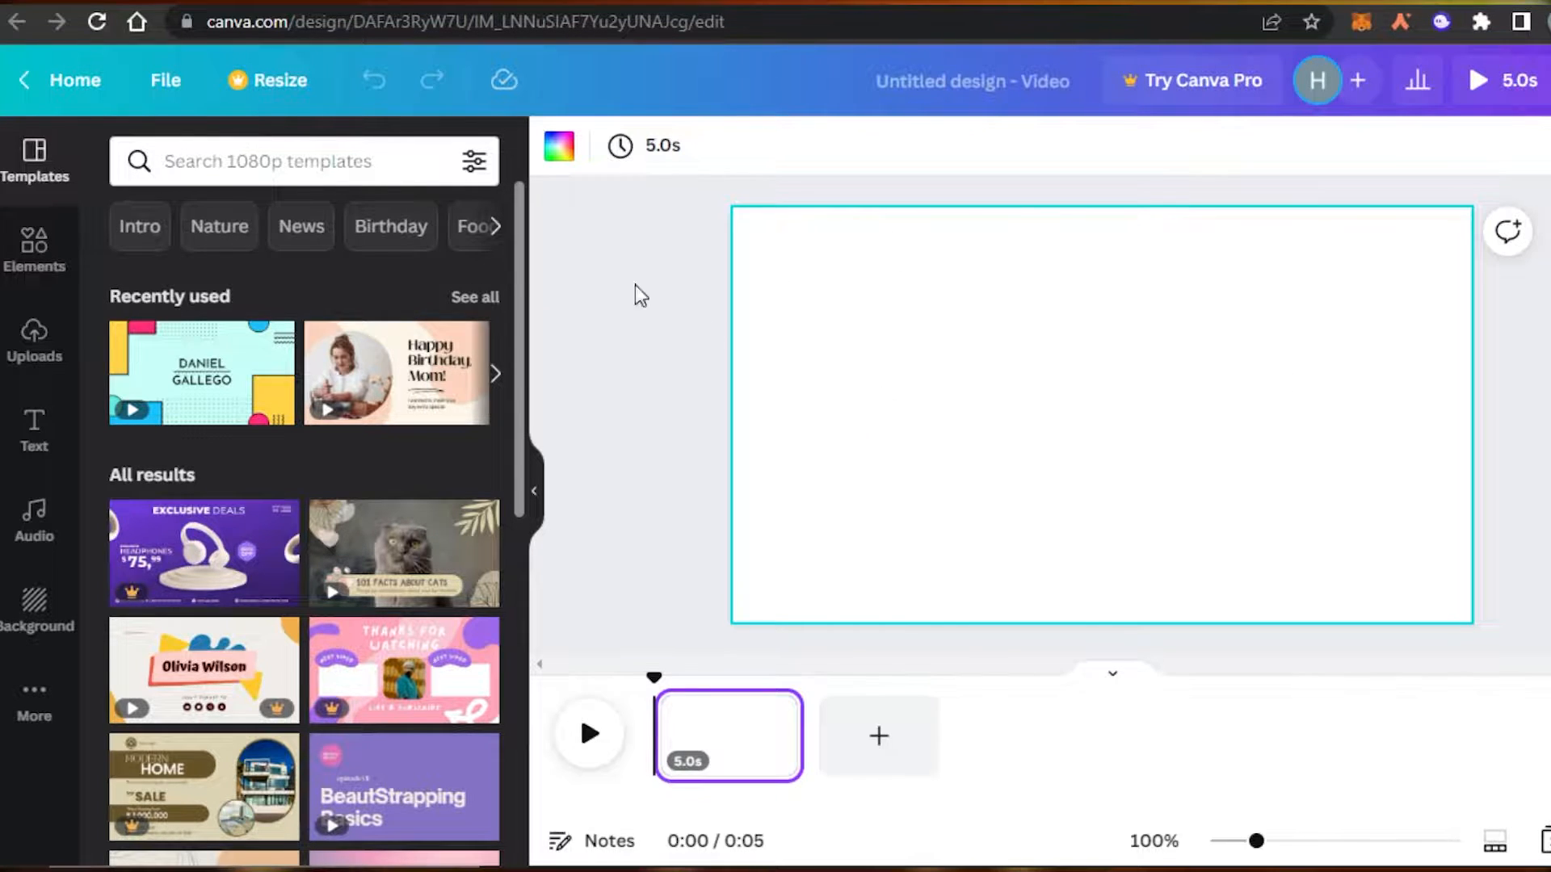
scroll(202, 361, "down", 3)
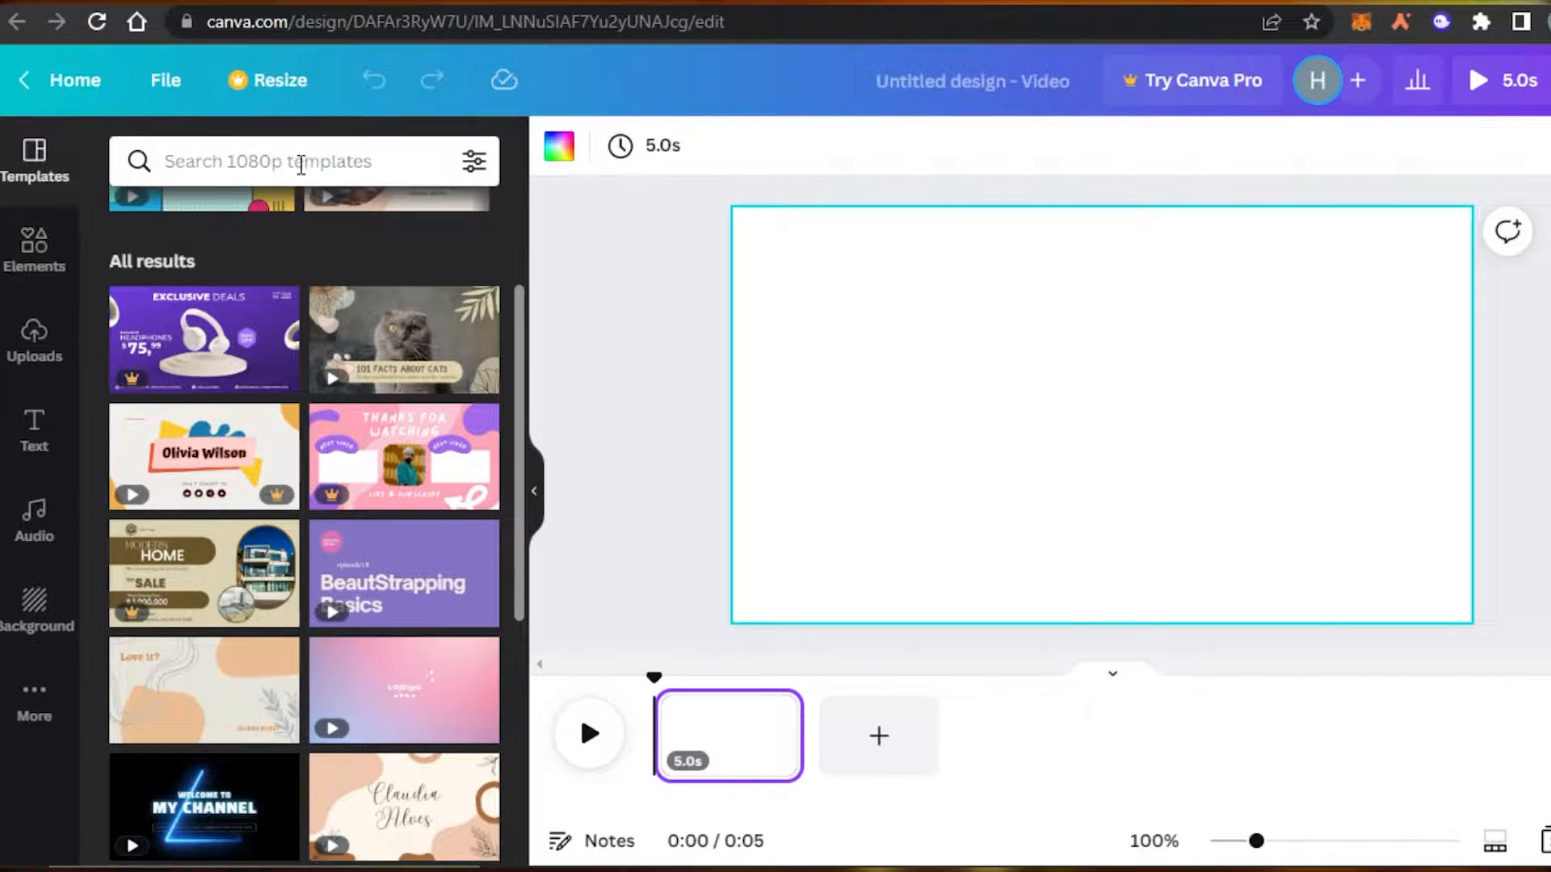
Search templates for 'PRODUCT', preview the amber-bottle template, then return to the blank page.
left_click(300, 164)
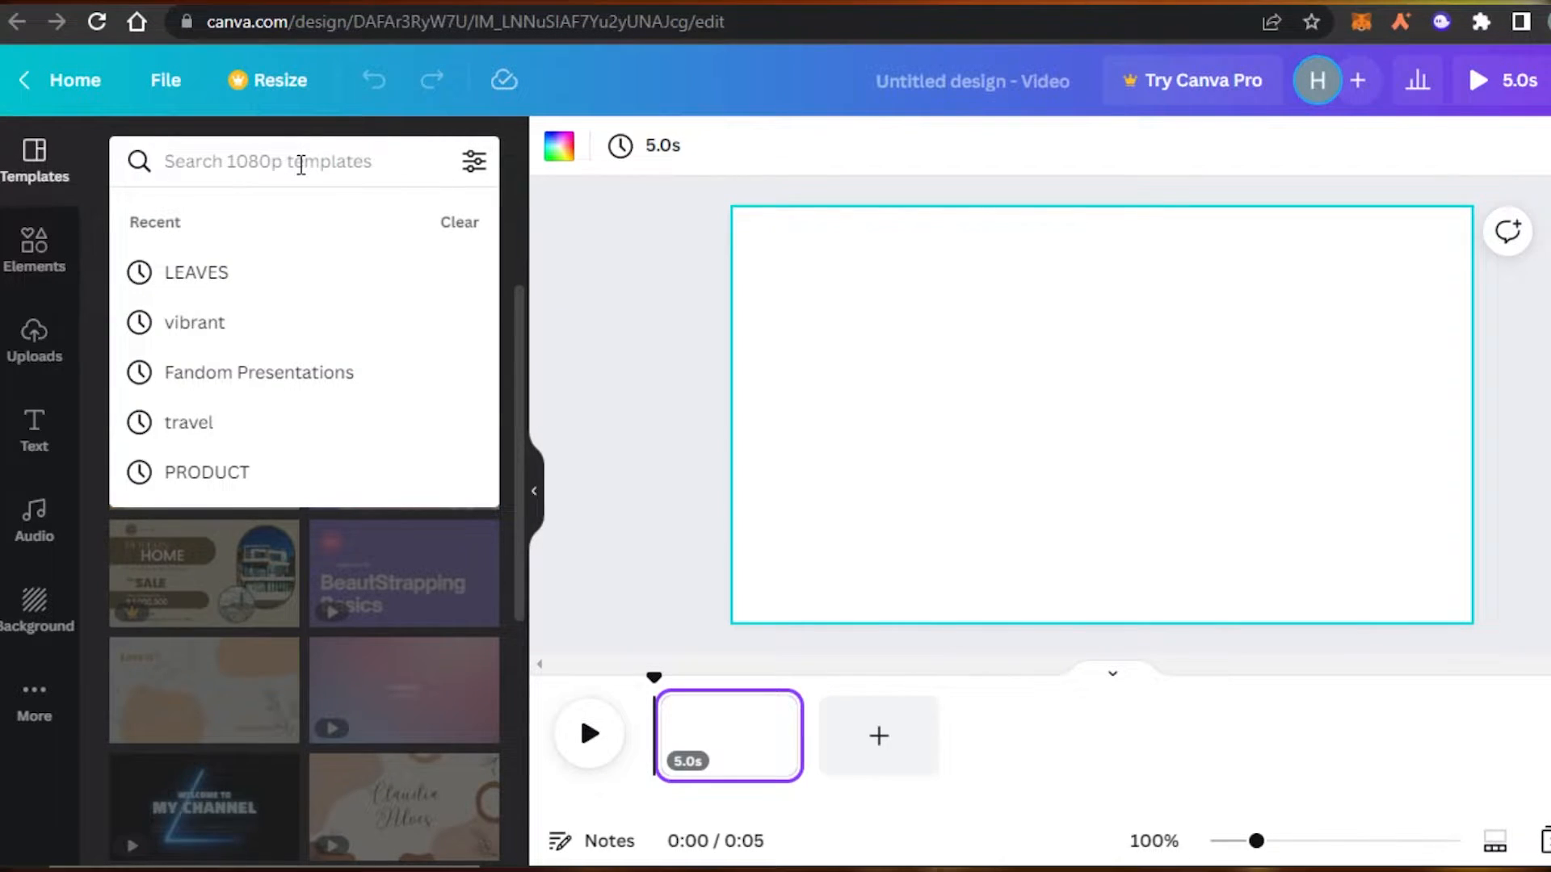
type("p")
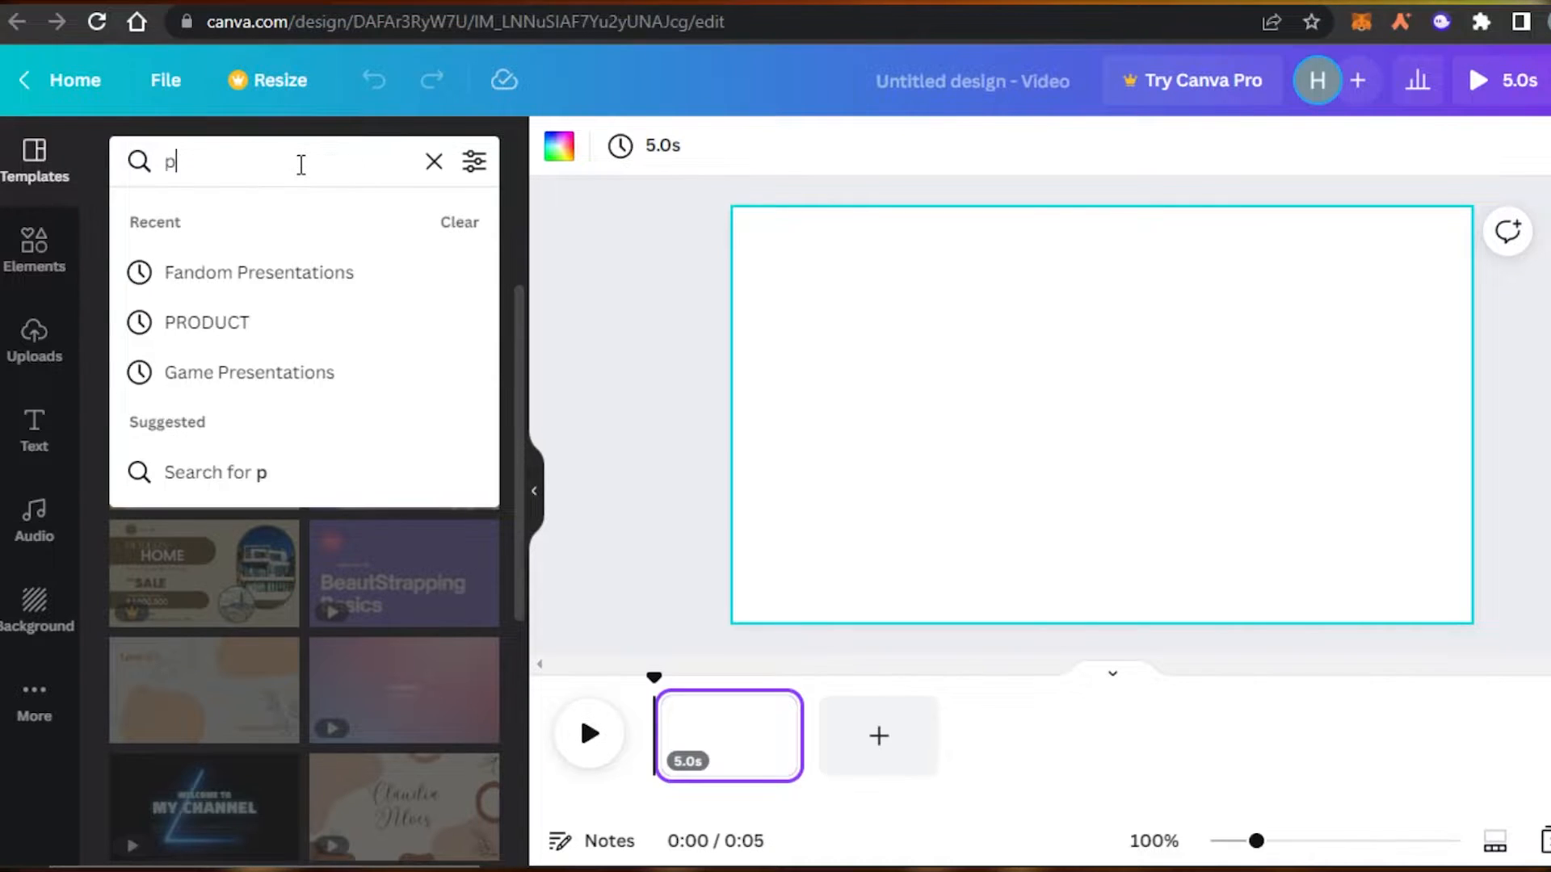
type("rodu")
left_click(207, 270)
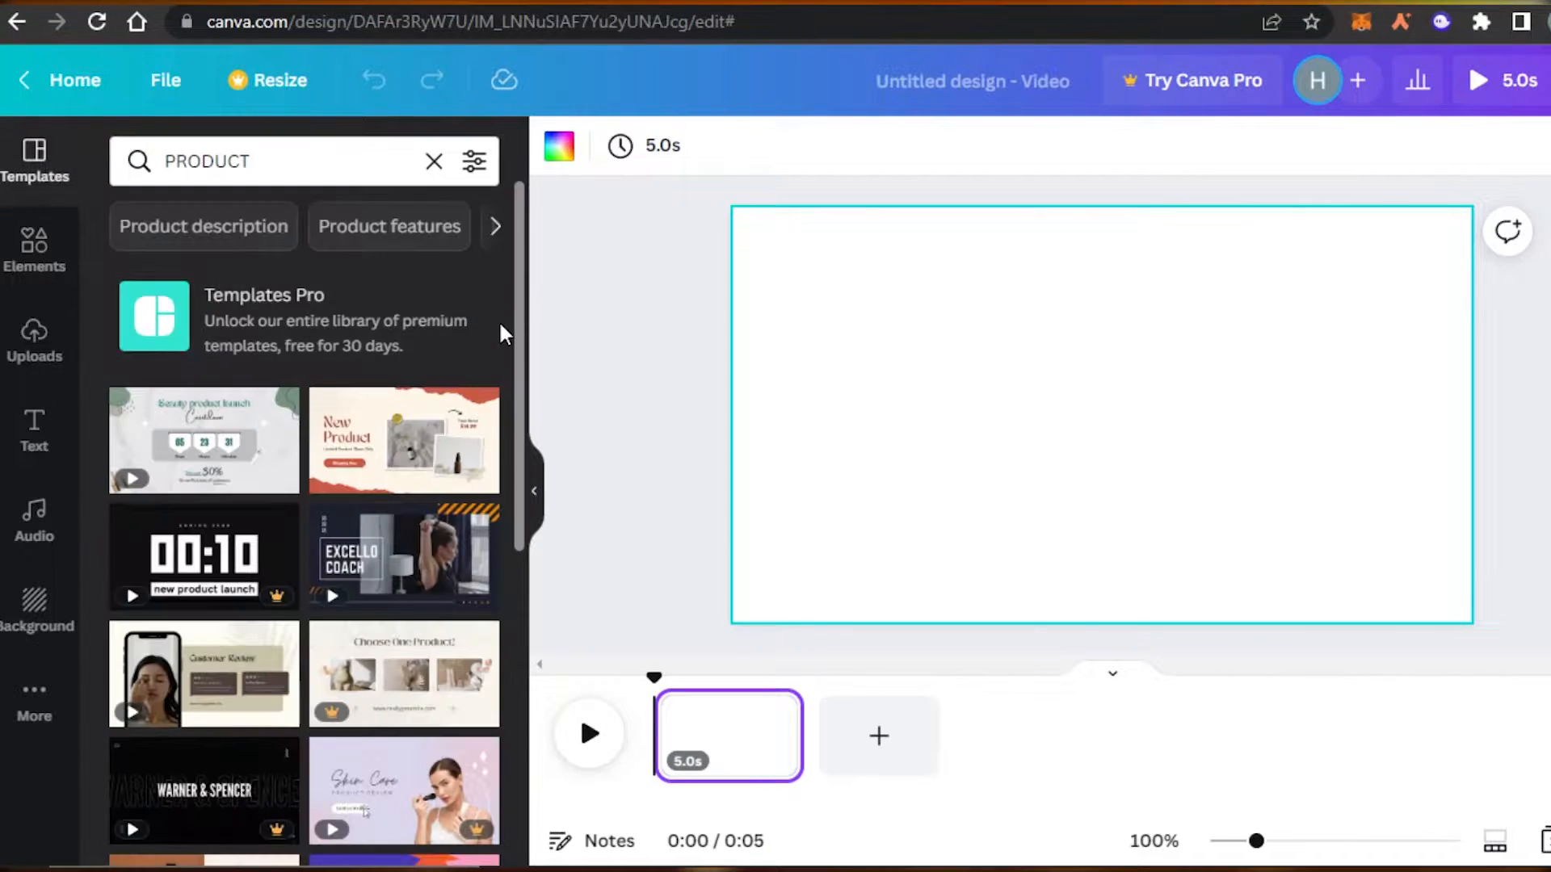
left_click_drag(521, 228, 521, 315)
scroll(521, 315, "down", 4)
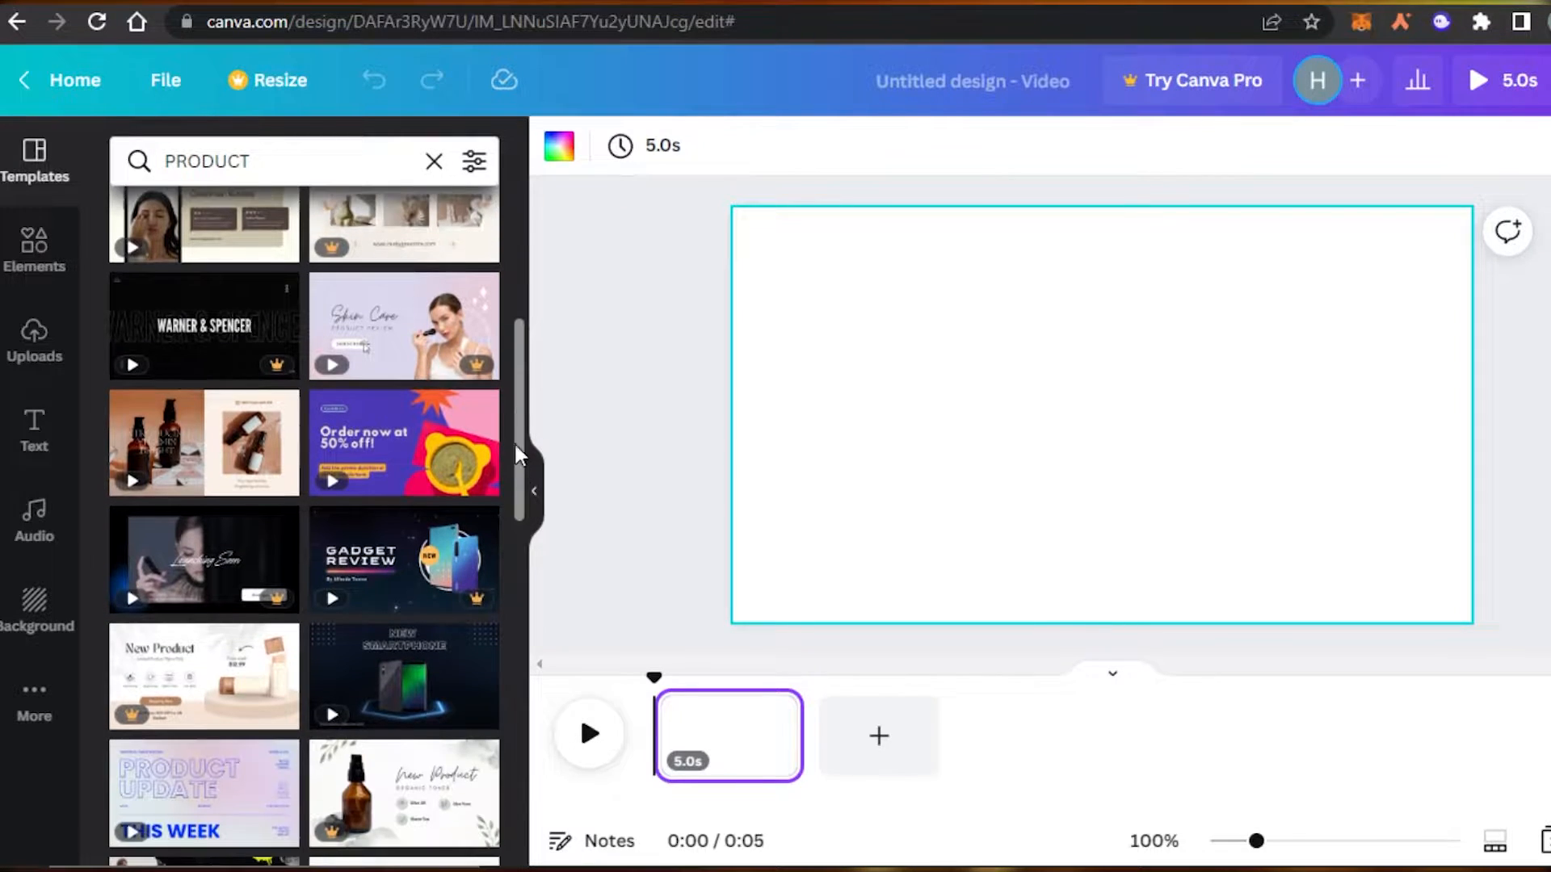
mouse_move(207, 444)
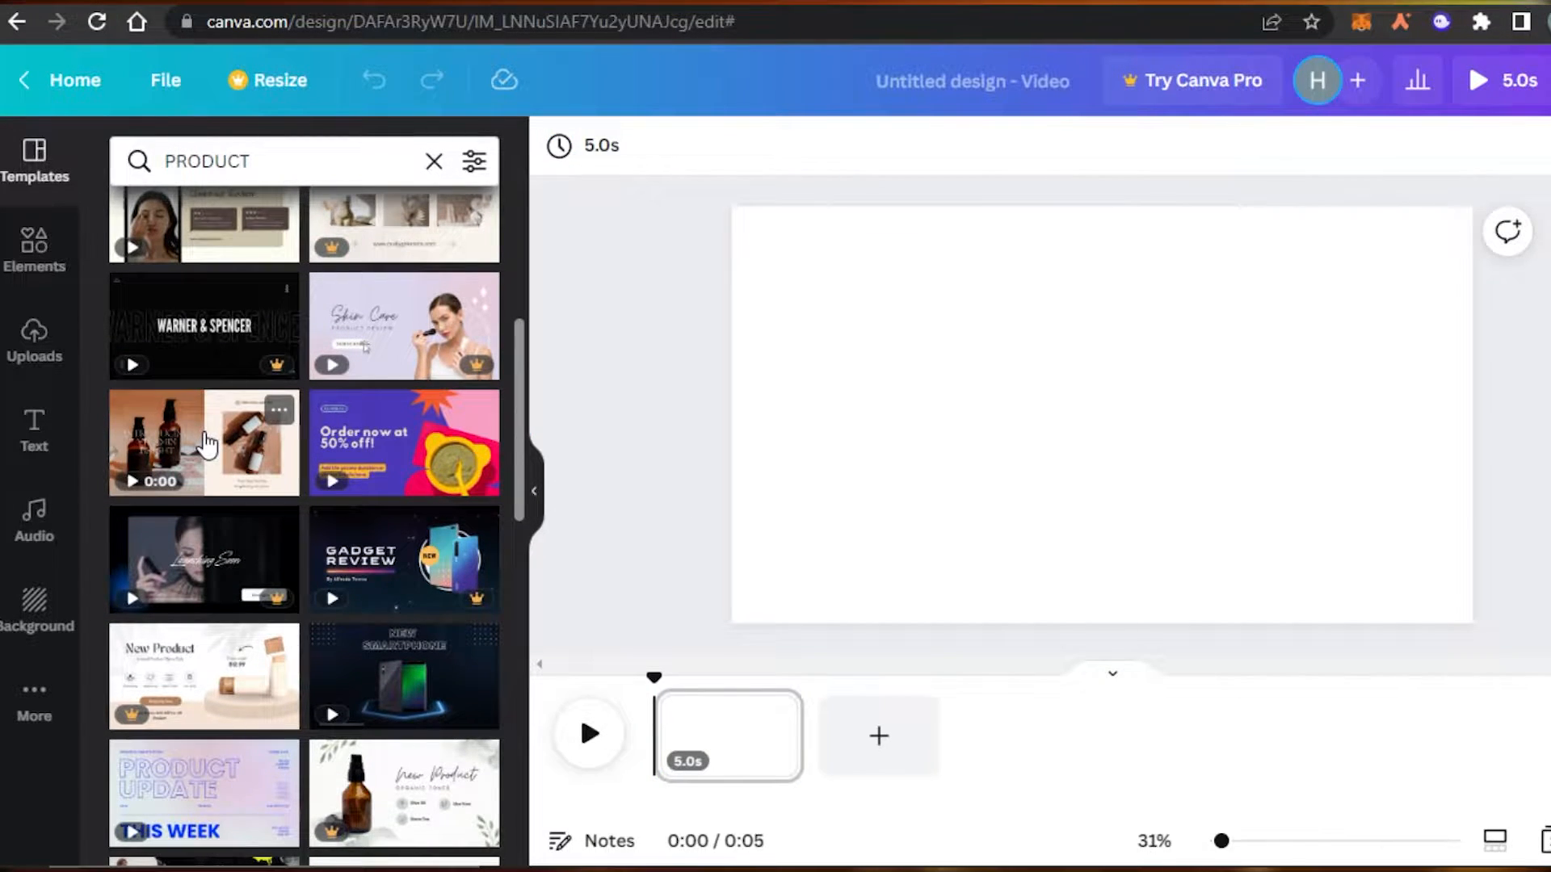
left_click(204, 443)
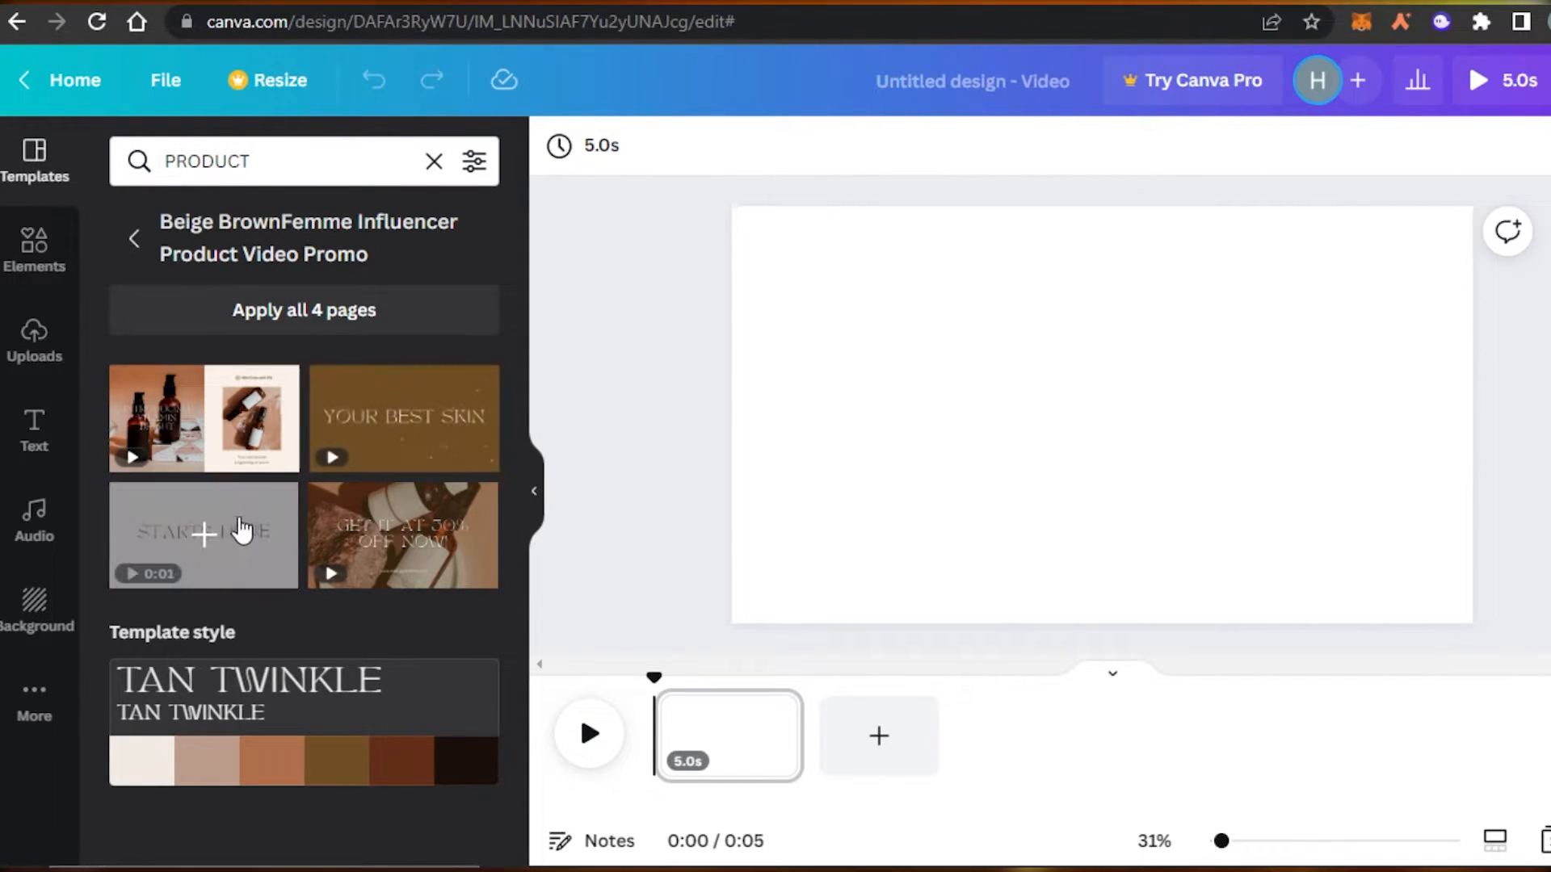
left_click(210, 577)
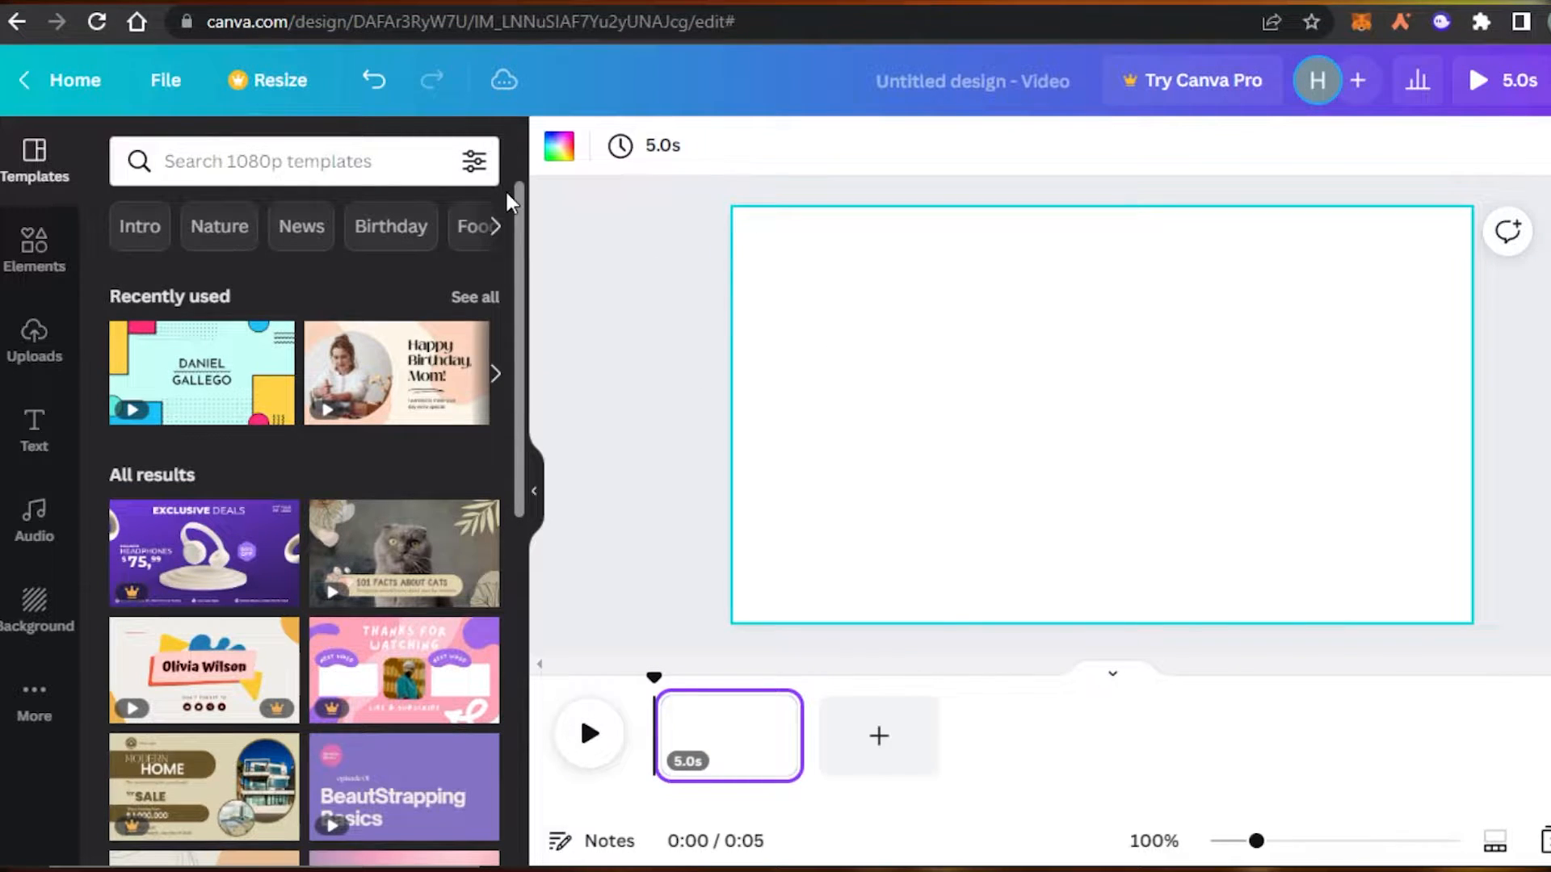
Show the uploaded media files in the Uploads panel.
scroll(520, 283, "down", 2)
scroll(516, 396, "up", 2)
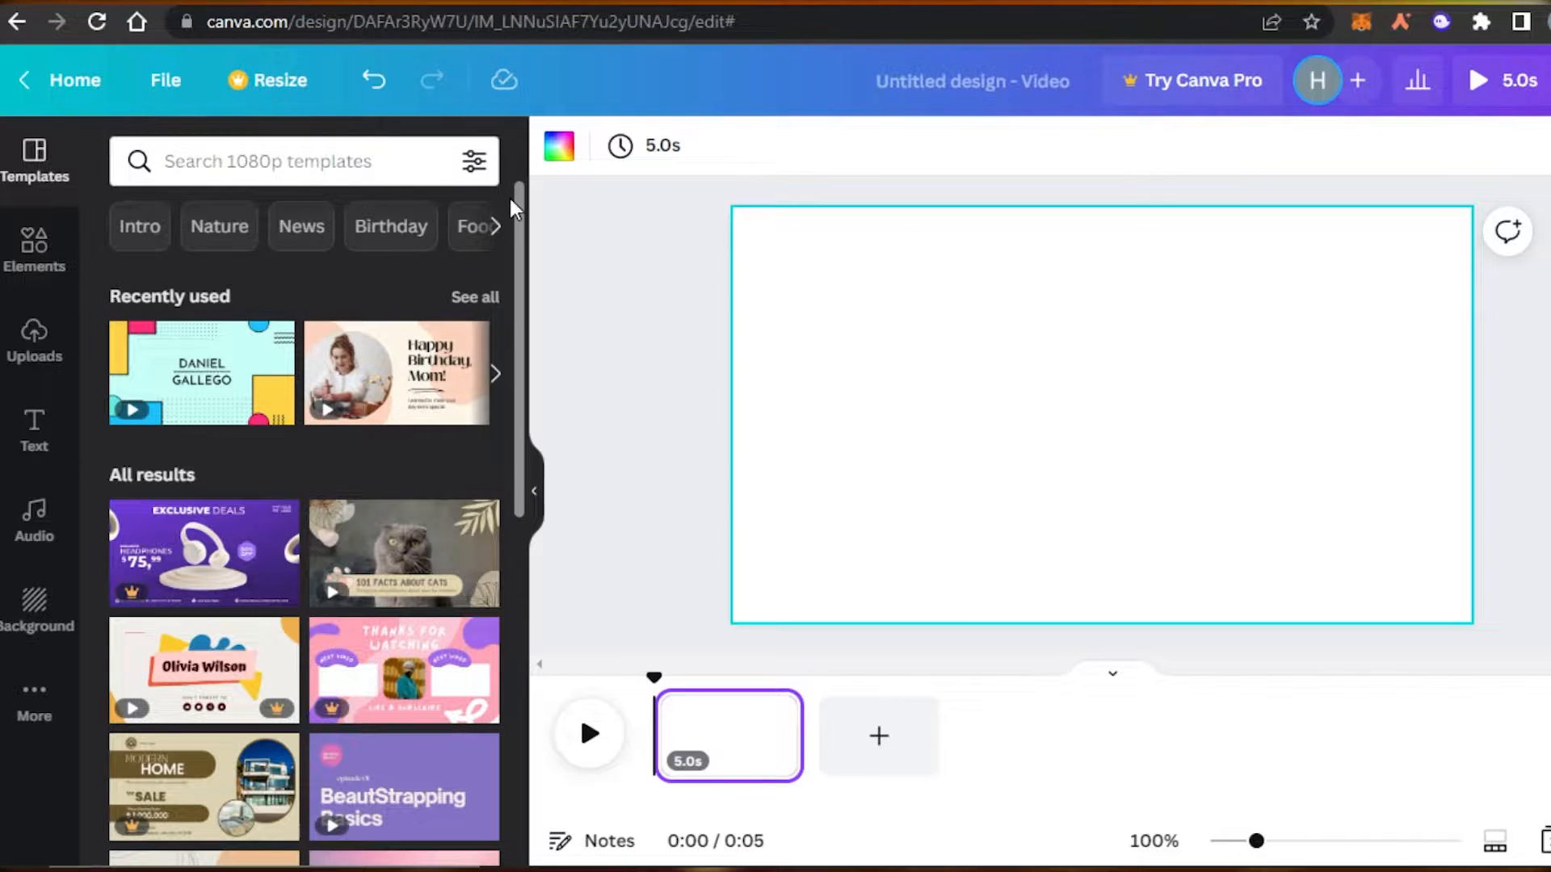
scroll(517, 230, "down", 4)
scroll(520, 202, "up", 4)
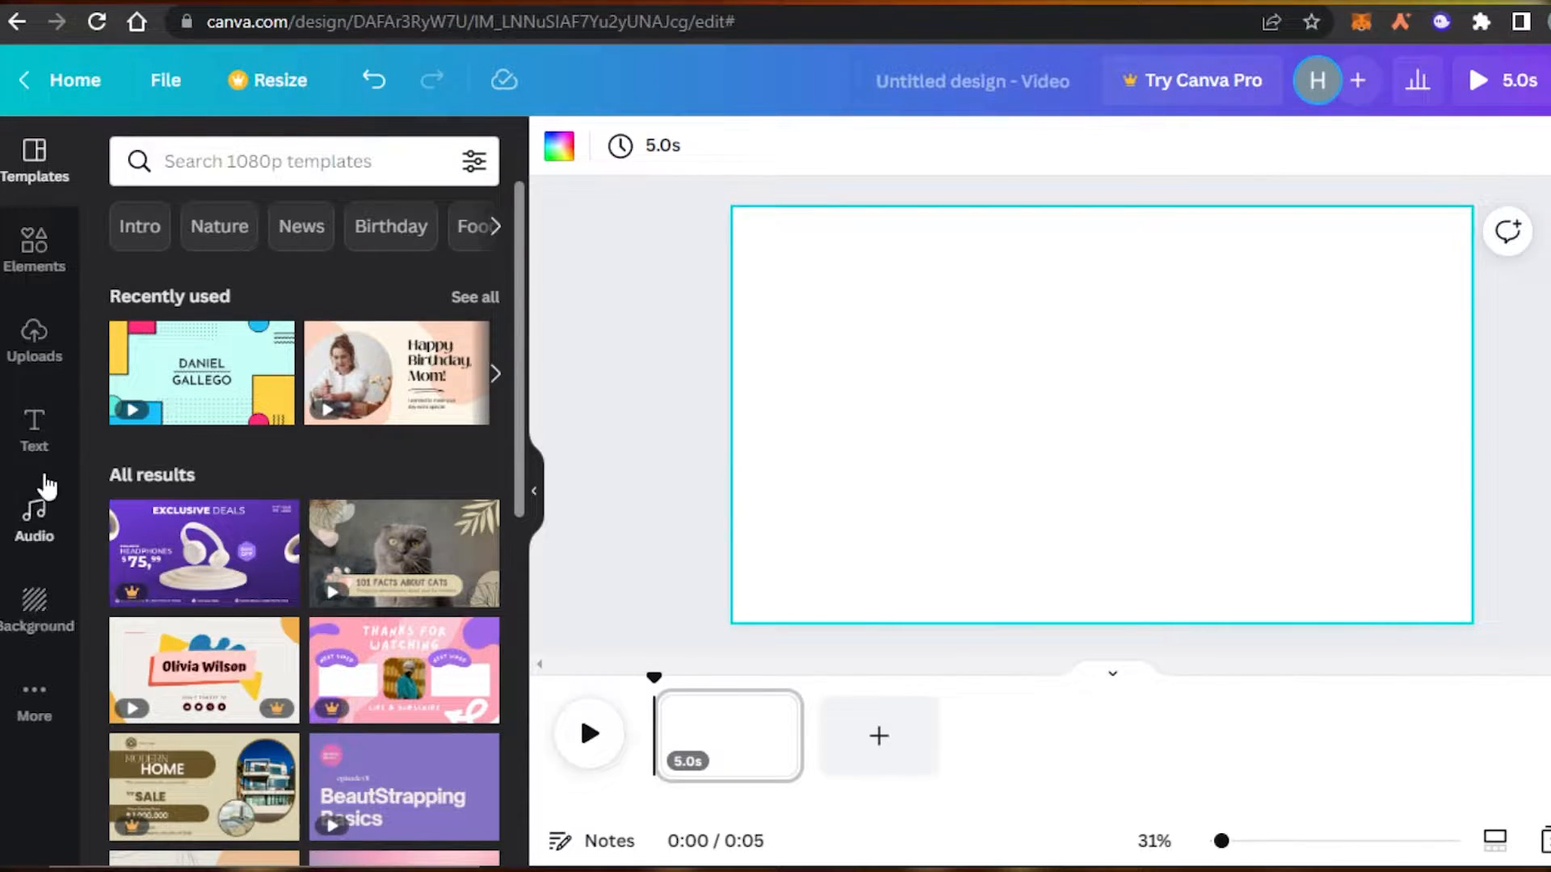
left_click(31, 355)
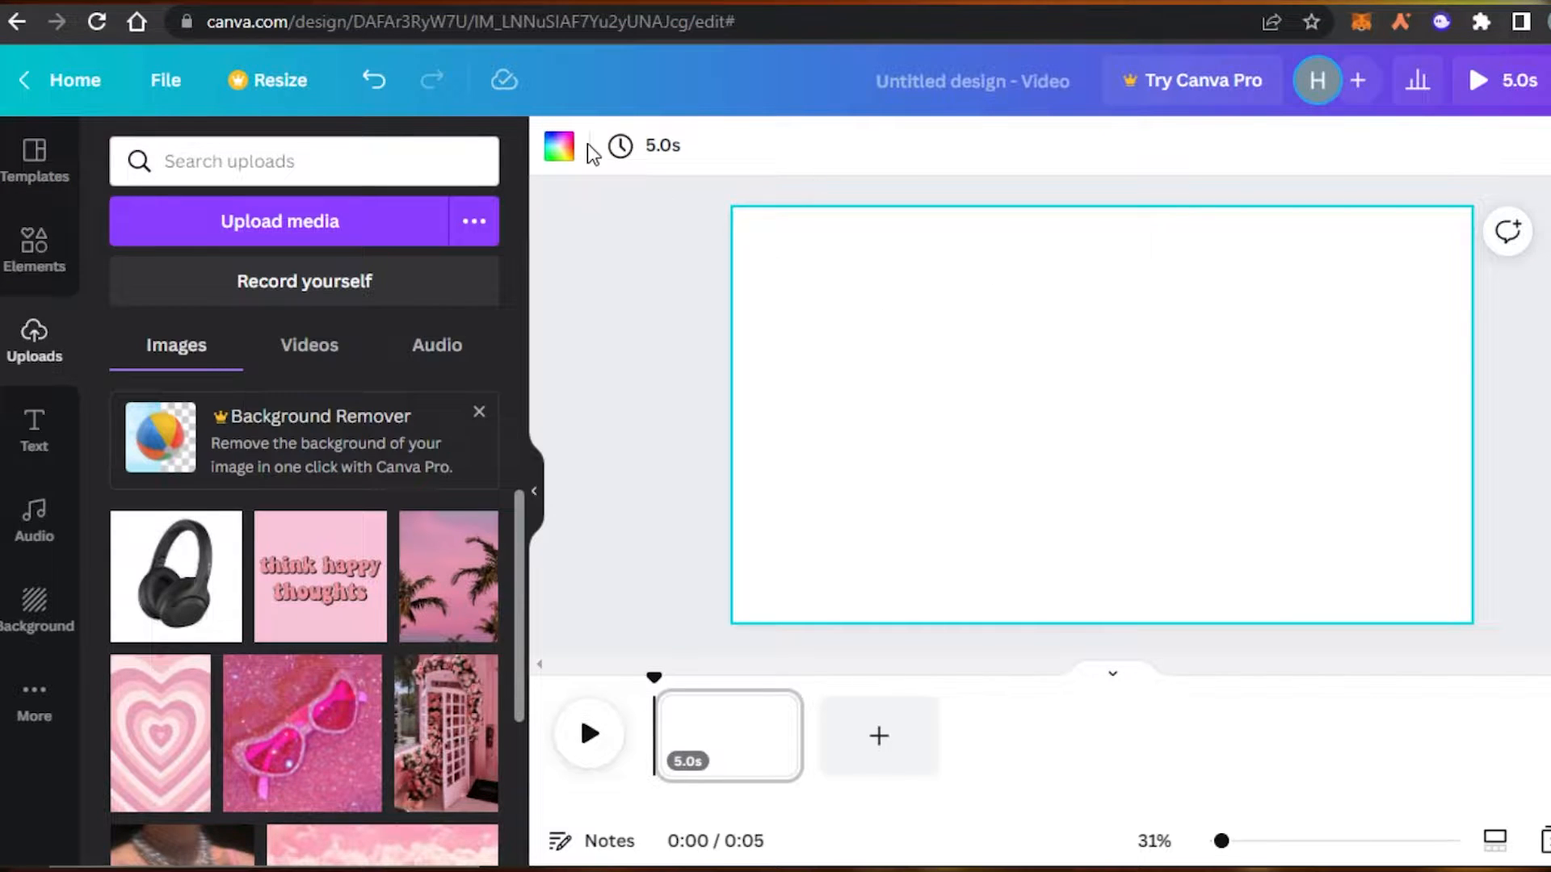
Trim the page from 5.0 to 4.0 seconds and bring up its background colours.
left_click(727, 738)
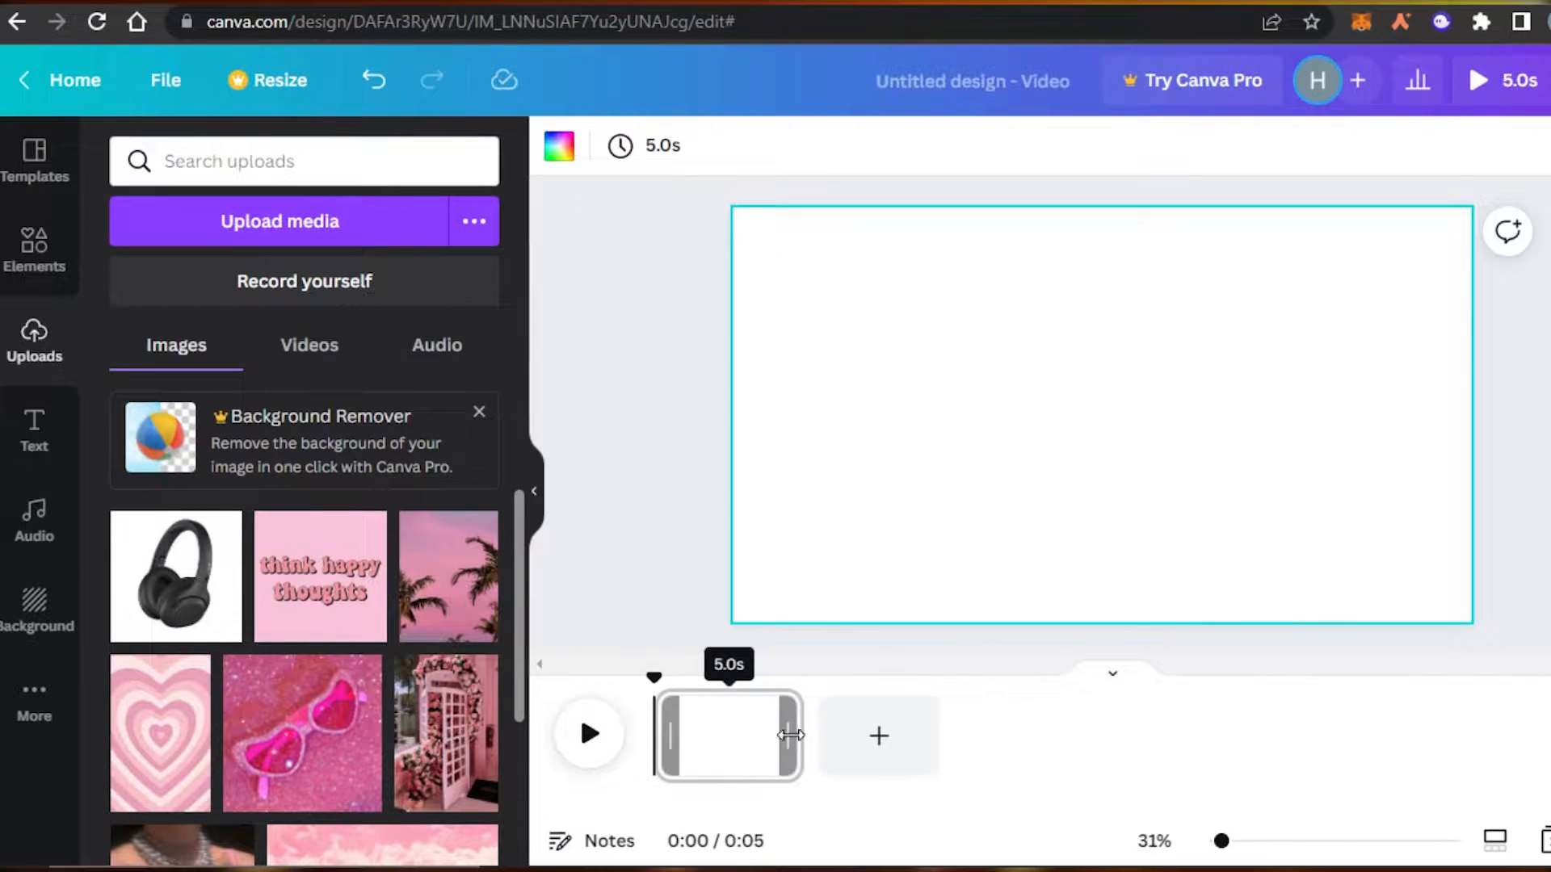
left_click_drag(775, 738, 758, 731)
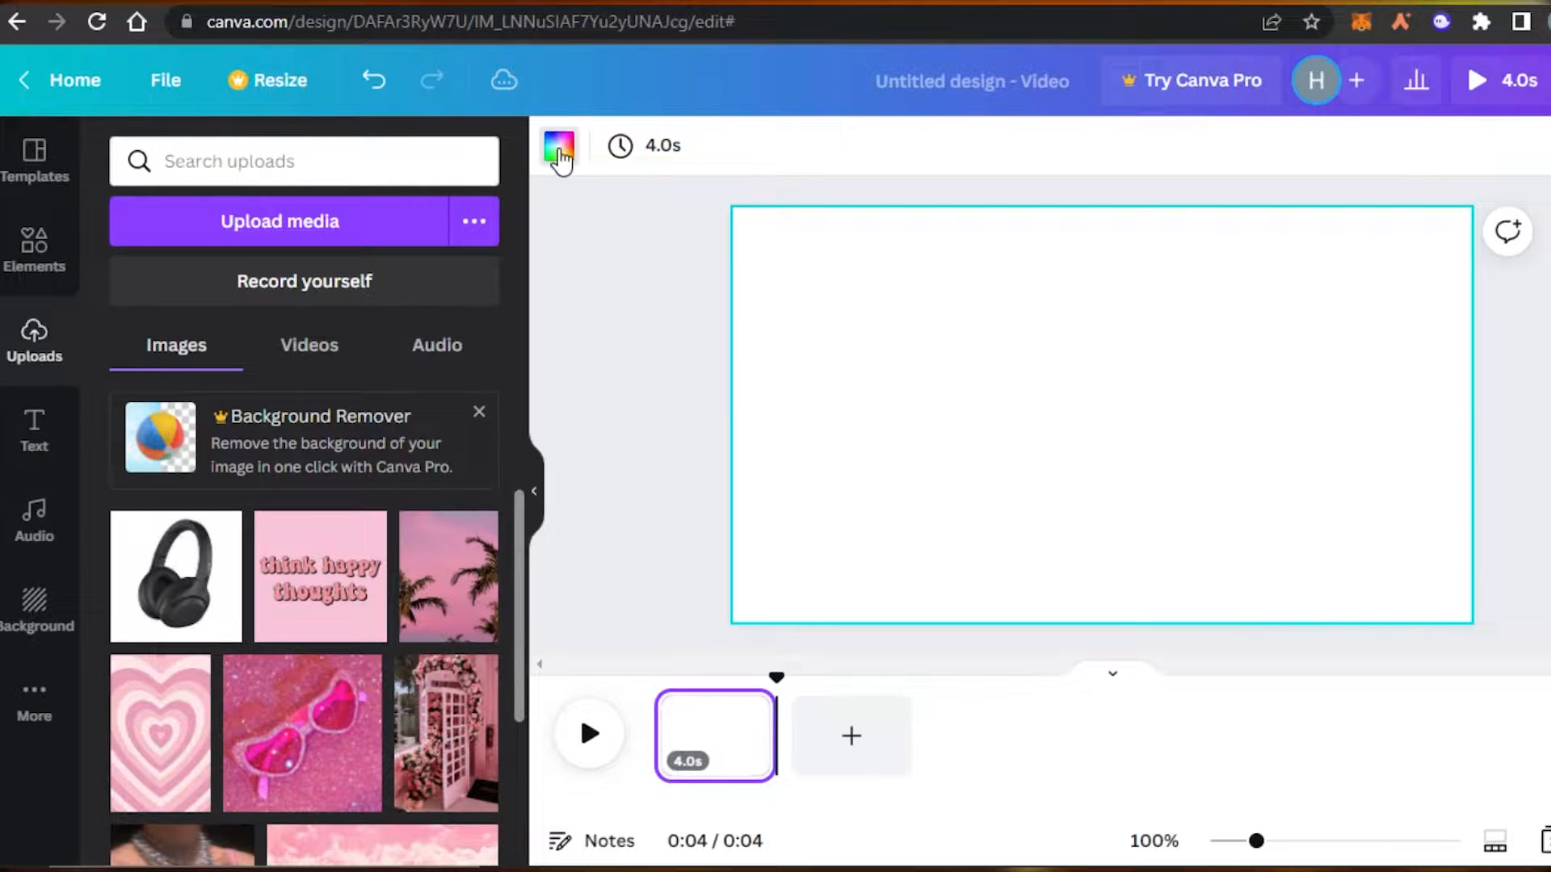
left_click(558, 148)
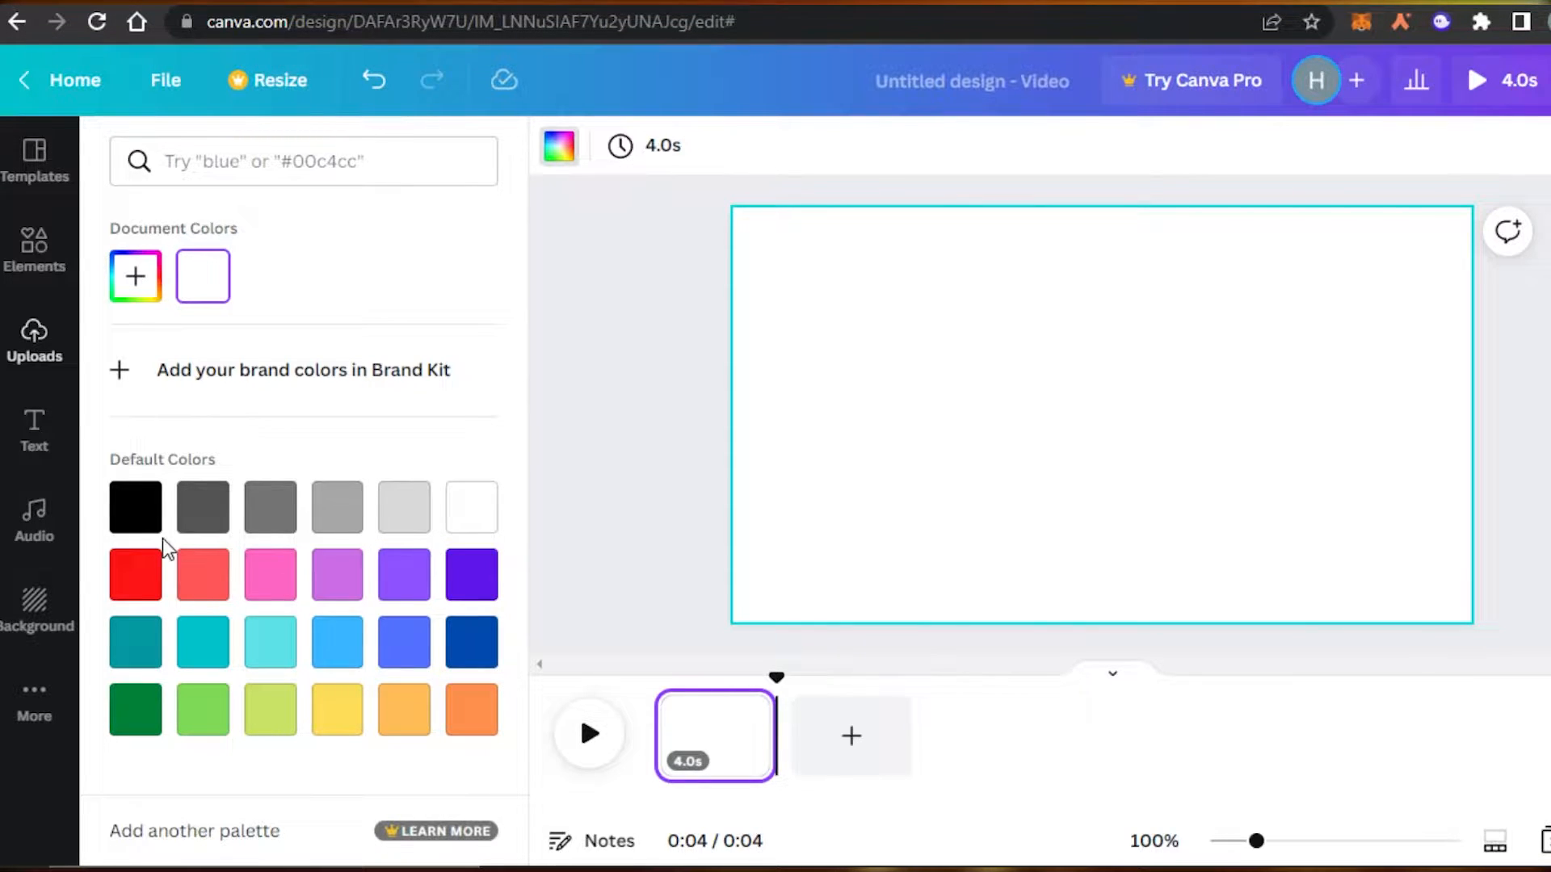
Set a custom page background colour of pure black #000000.
left_click(152, 505)
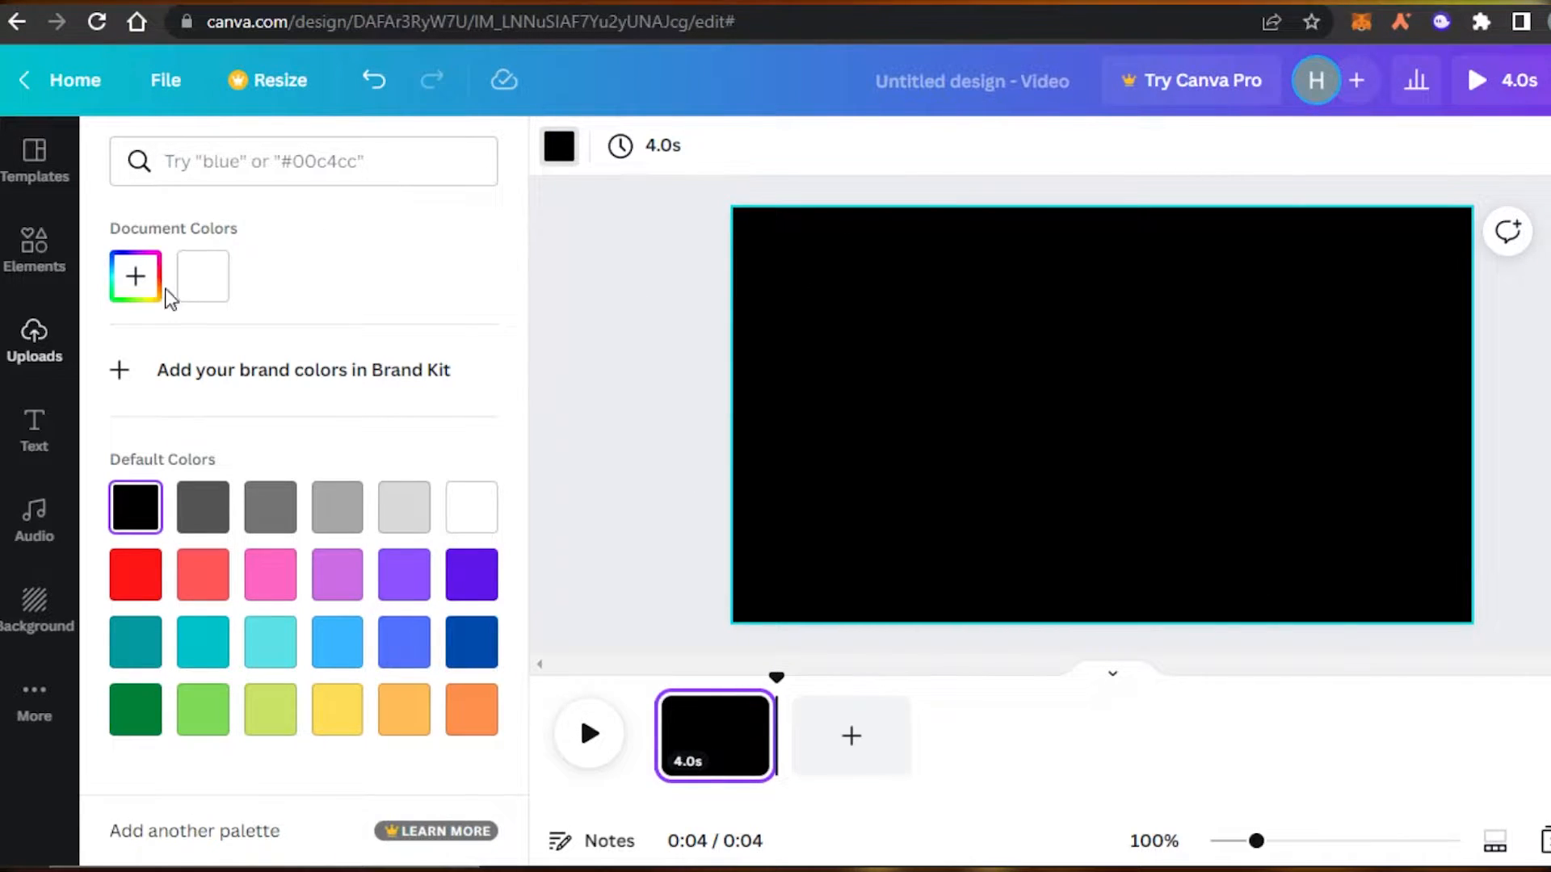
left_click(132, 289)
left_click(137, 452)
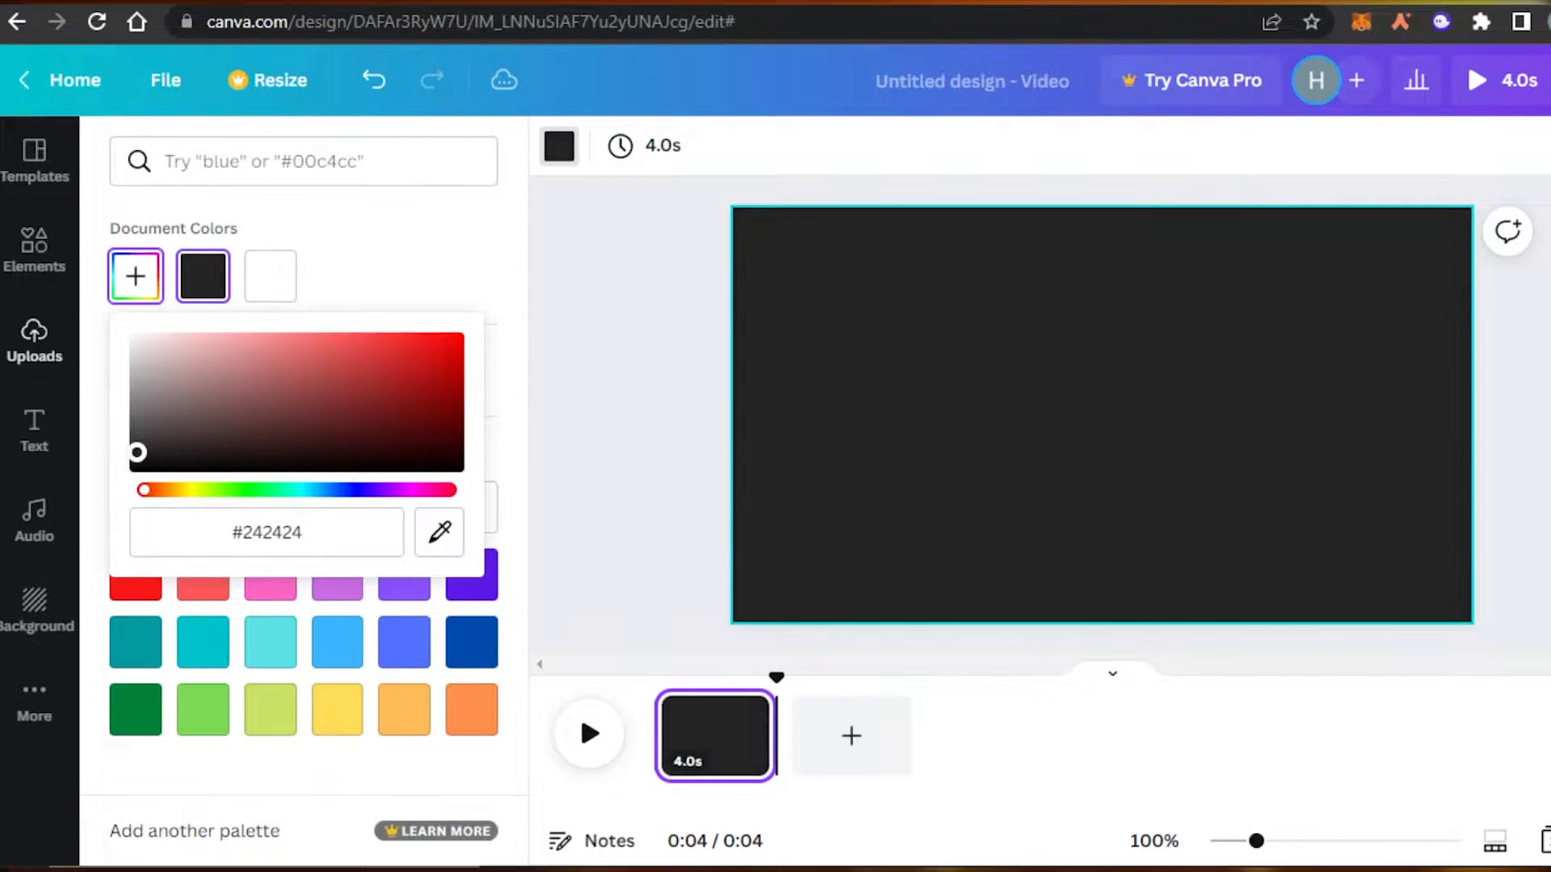
left_click_drag(137, 452, 135, 478)
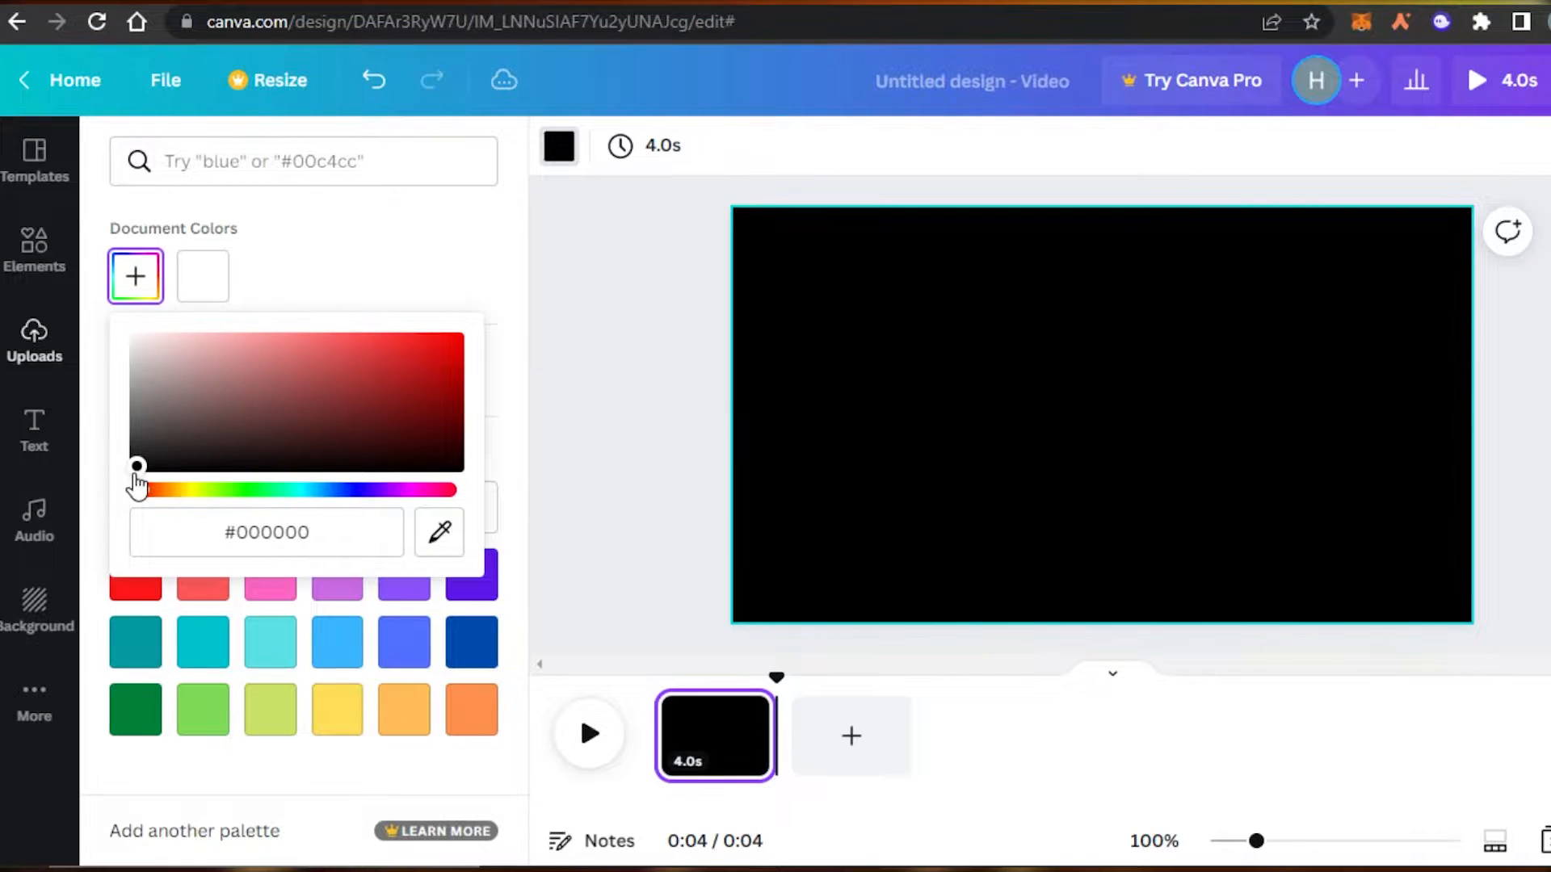
left_click(633, 385)
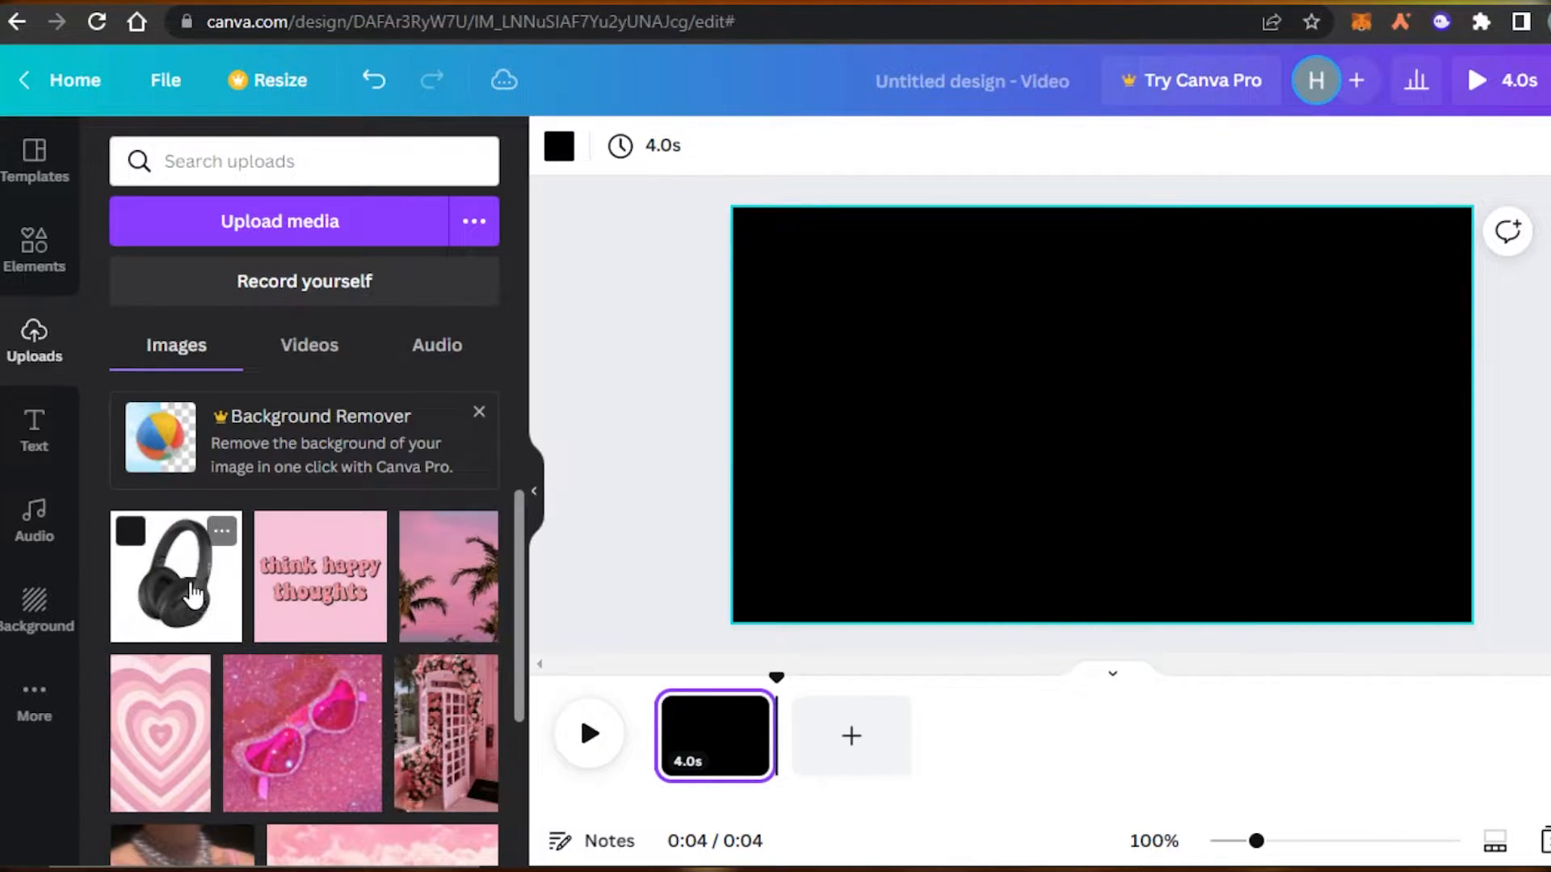
Add the headphones photo, enlarge it and move it left, then delete it.
left_click(194, 596)
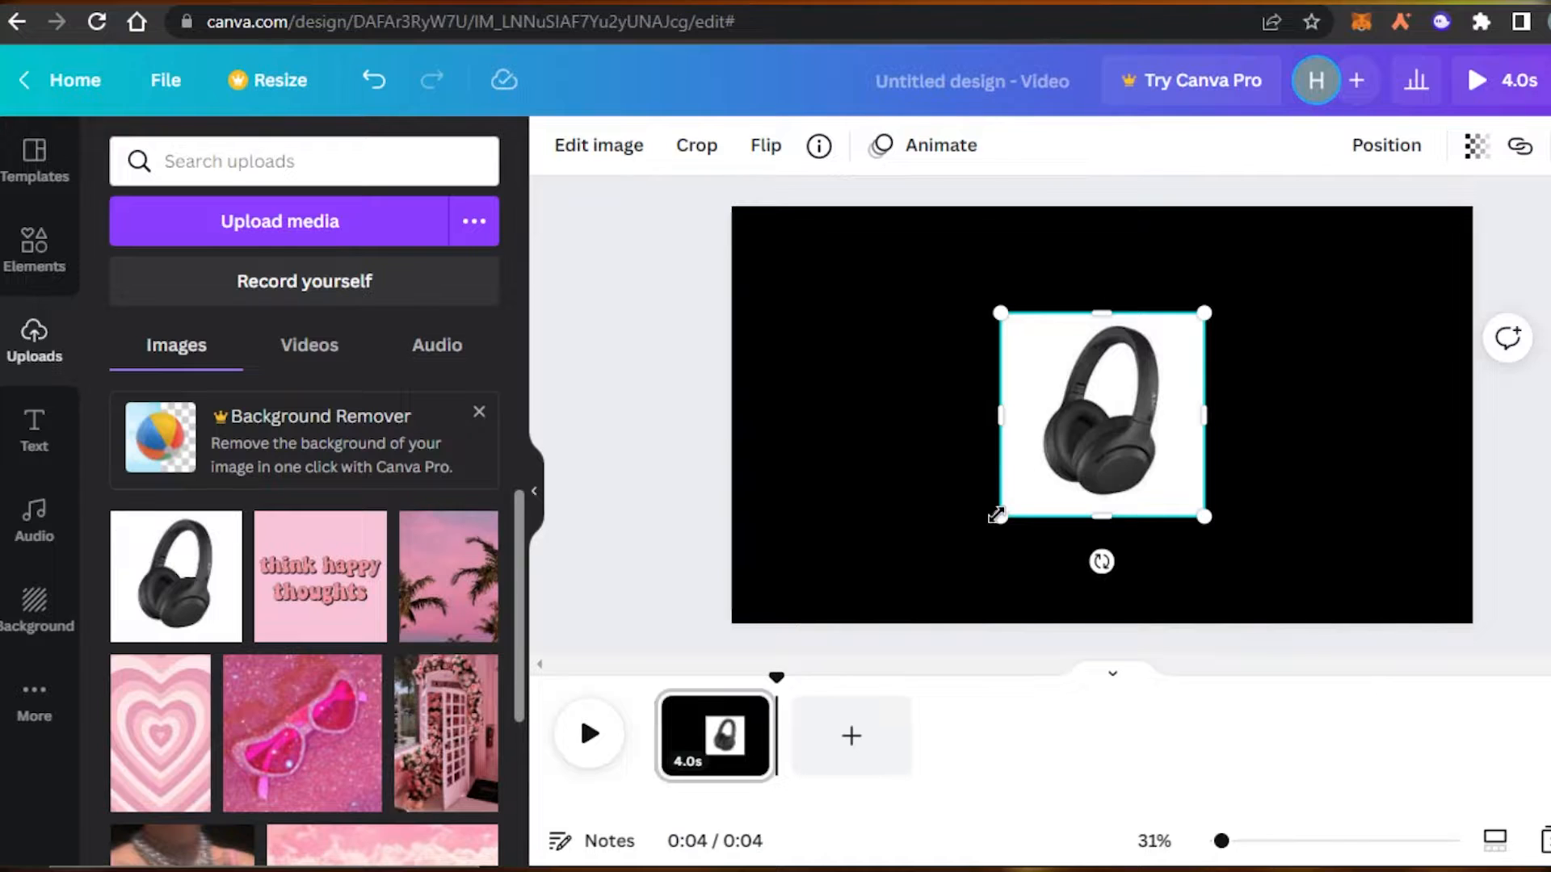
left_click_drag(996, 515, 852, 664)
left_click_drag(1049, 519, 976, 443)
right_click(936, 336)
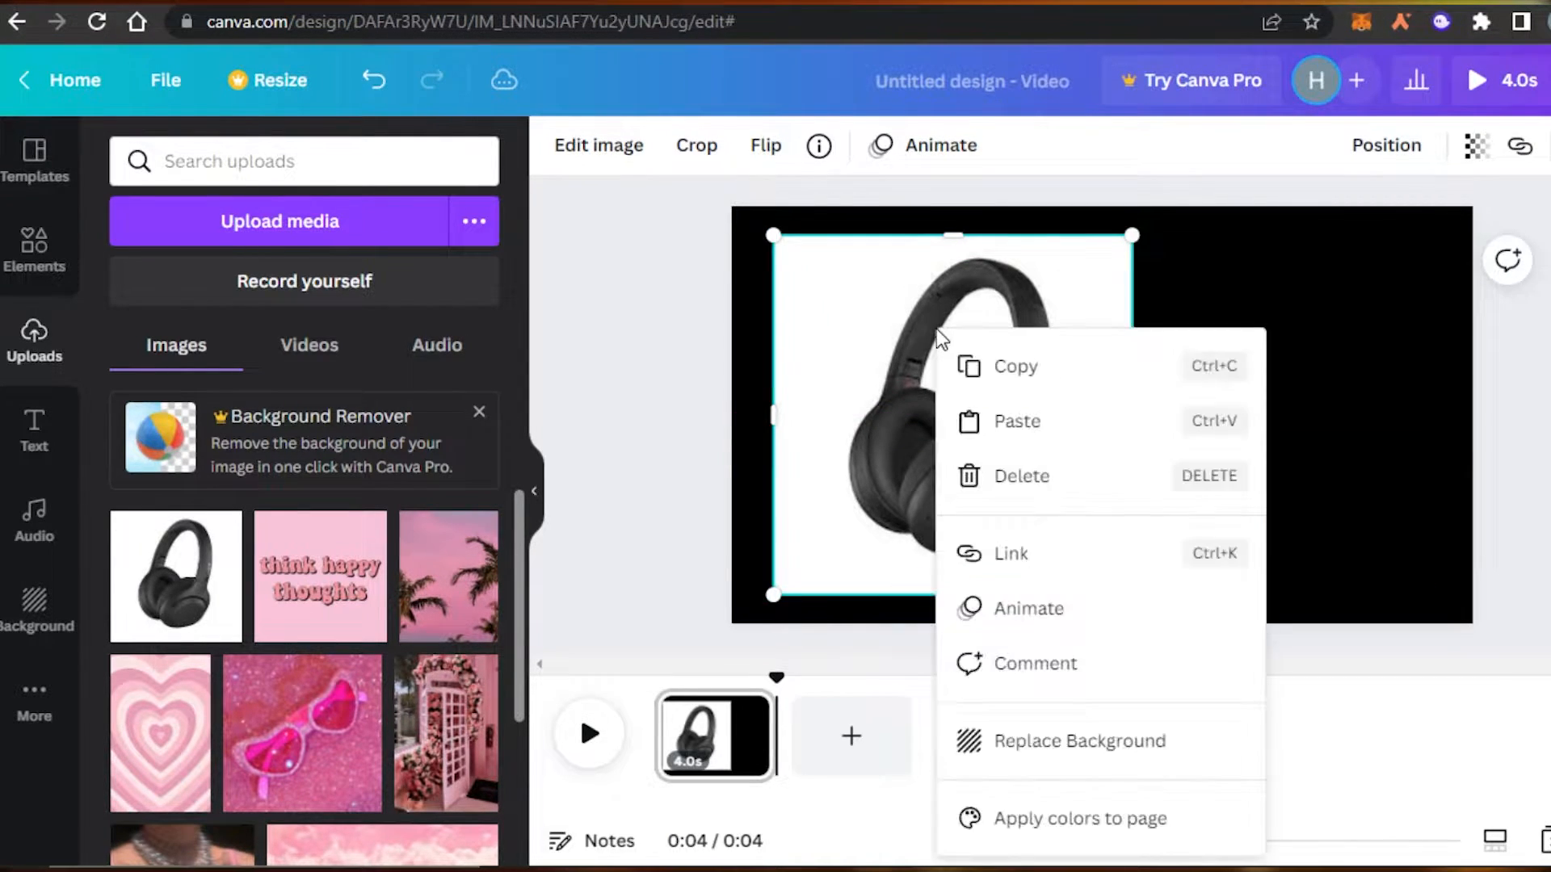
left_click(999, 491)
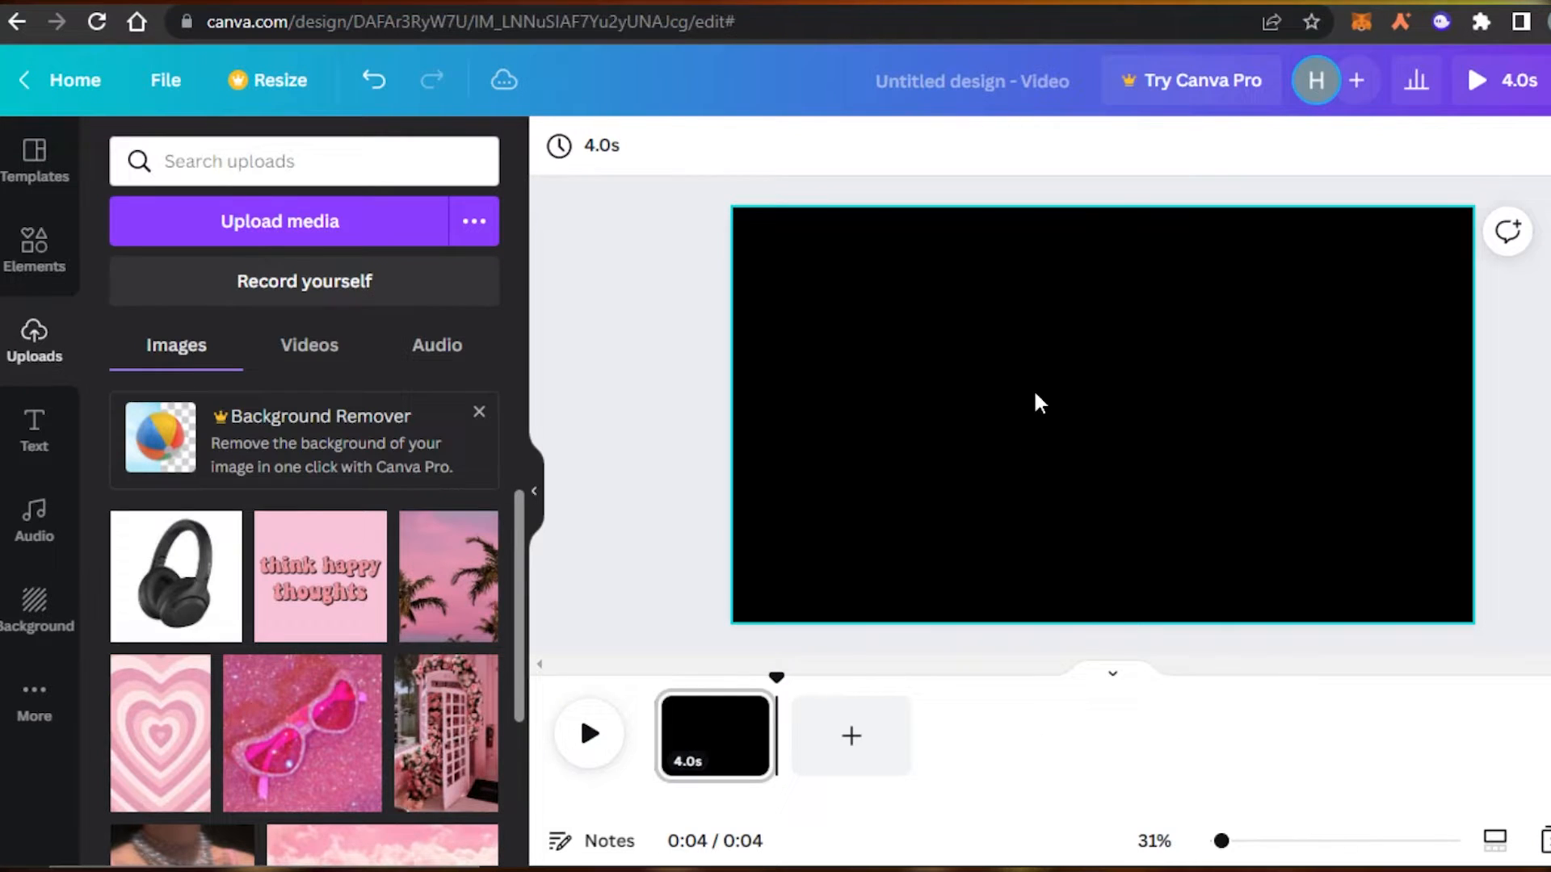
Select the empty black page and bring up the Elements and Text options.
left_click(894, 419)
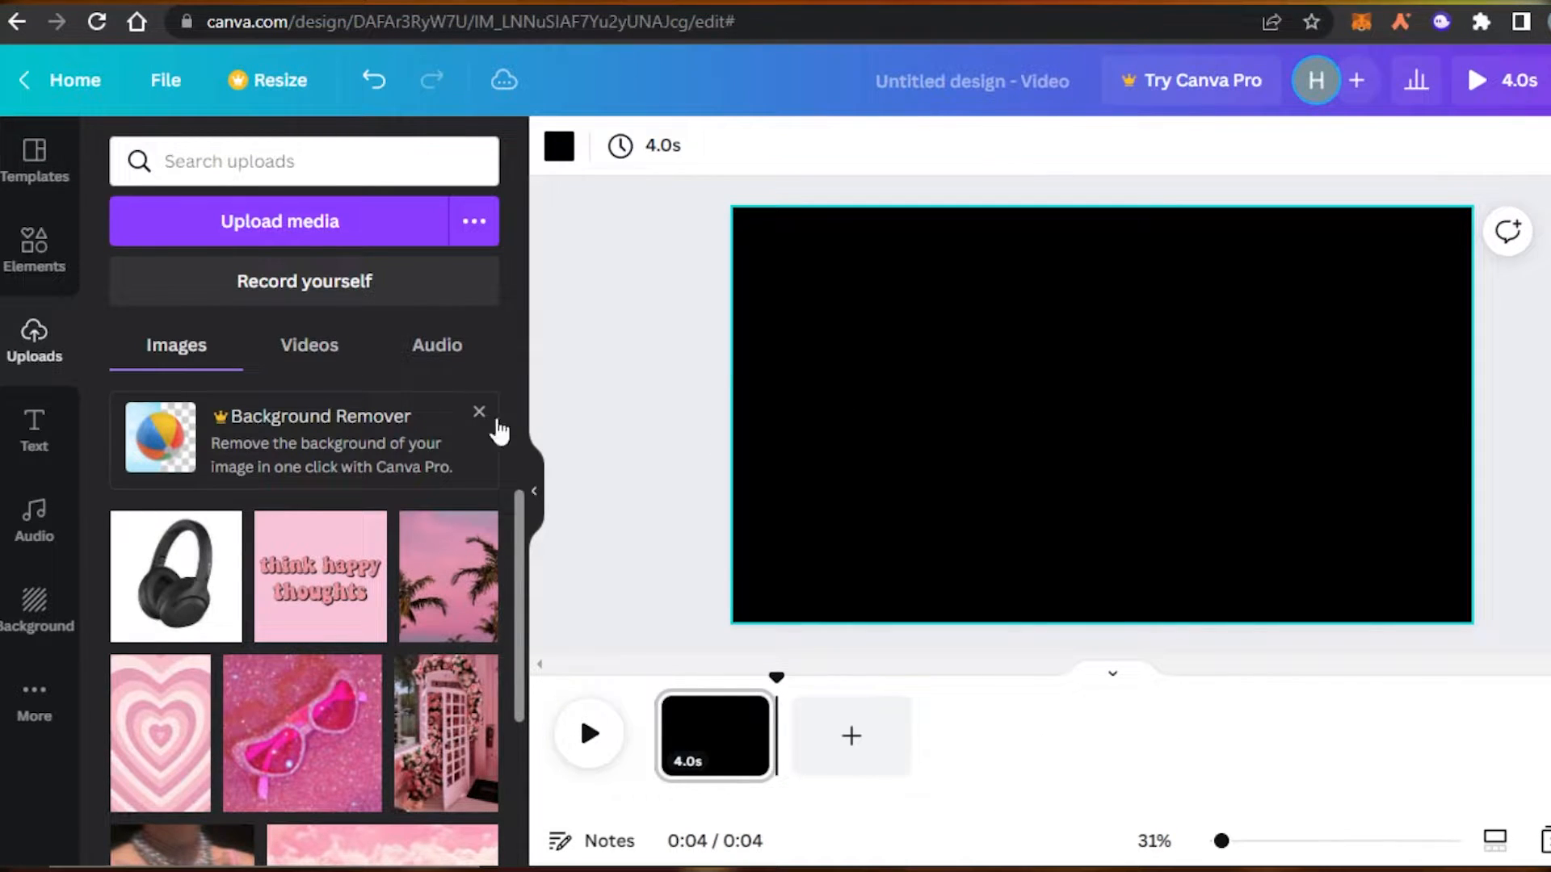
left_click(32, 246)
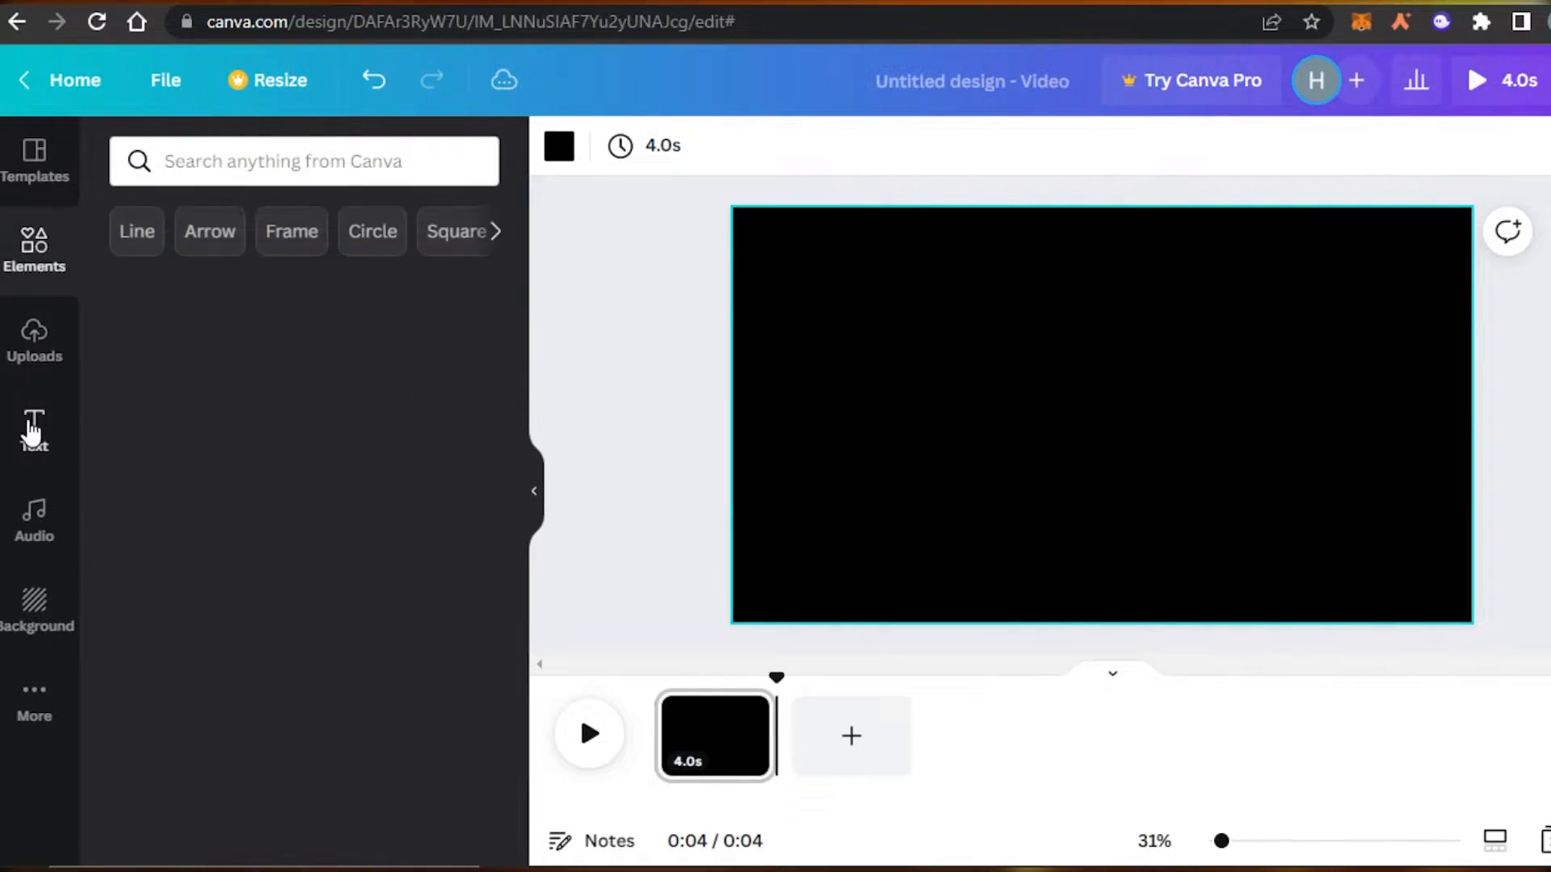
left_click(33, 433)
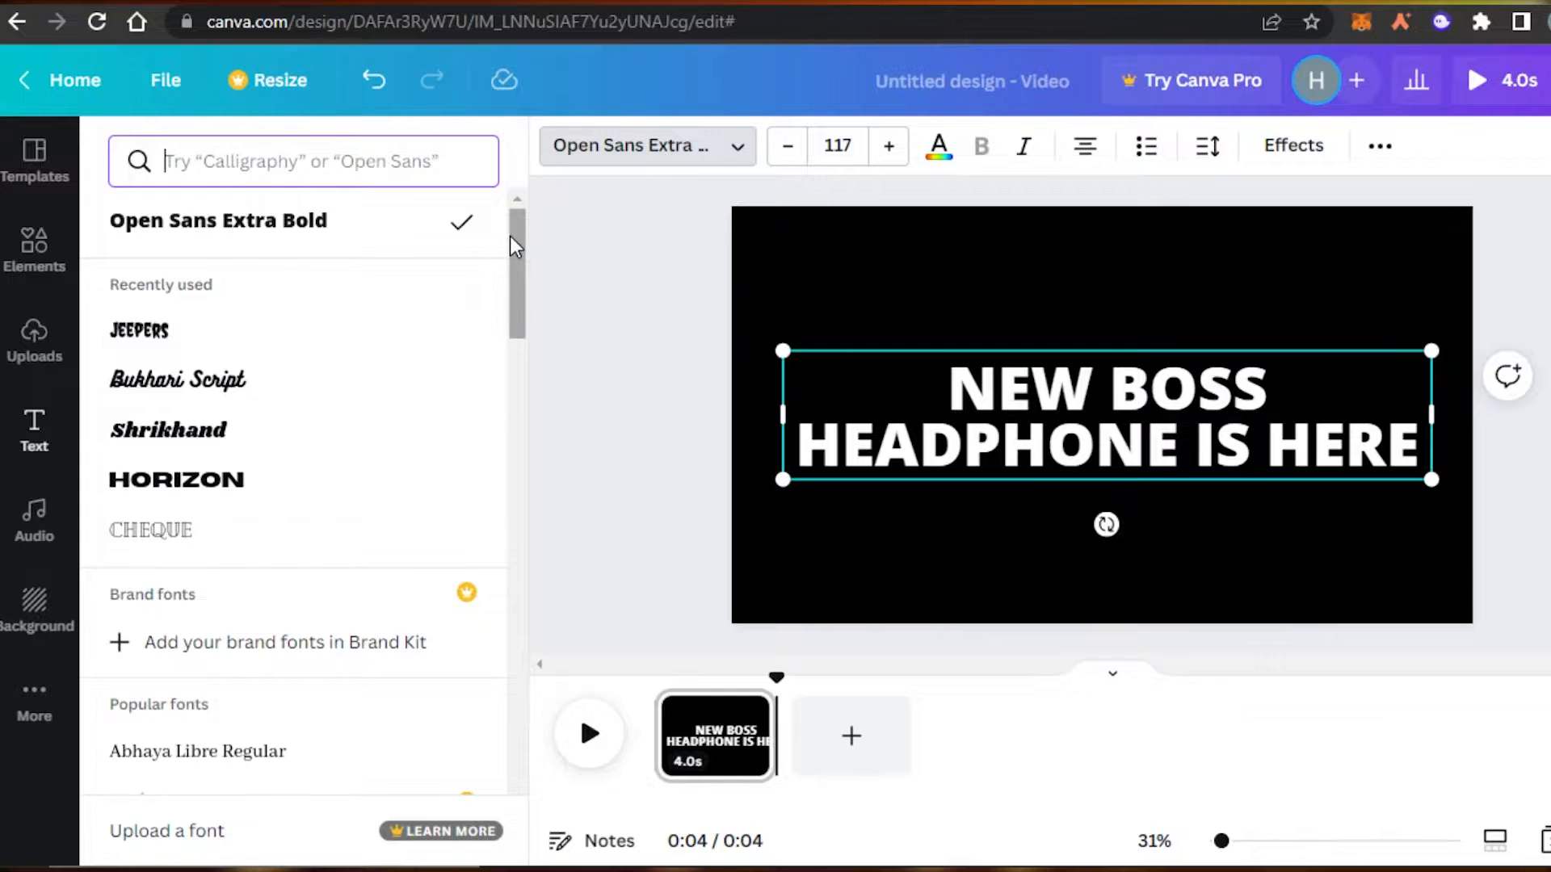
Add the heading 'NEW BOSS HEADPHONE IS HERE' in Horizon, centred on the page, at size 107.
left_click_drag(517, 257, 533, 291)
scroll(319, 332, "up", 3)
left_click(222, 436)
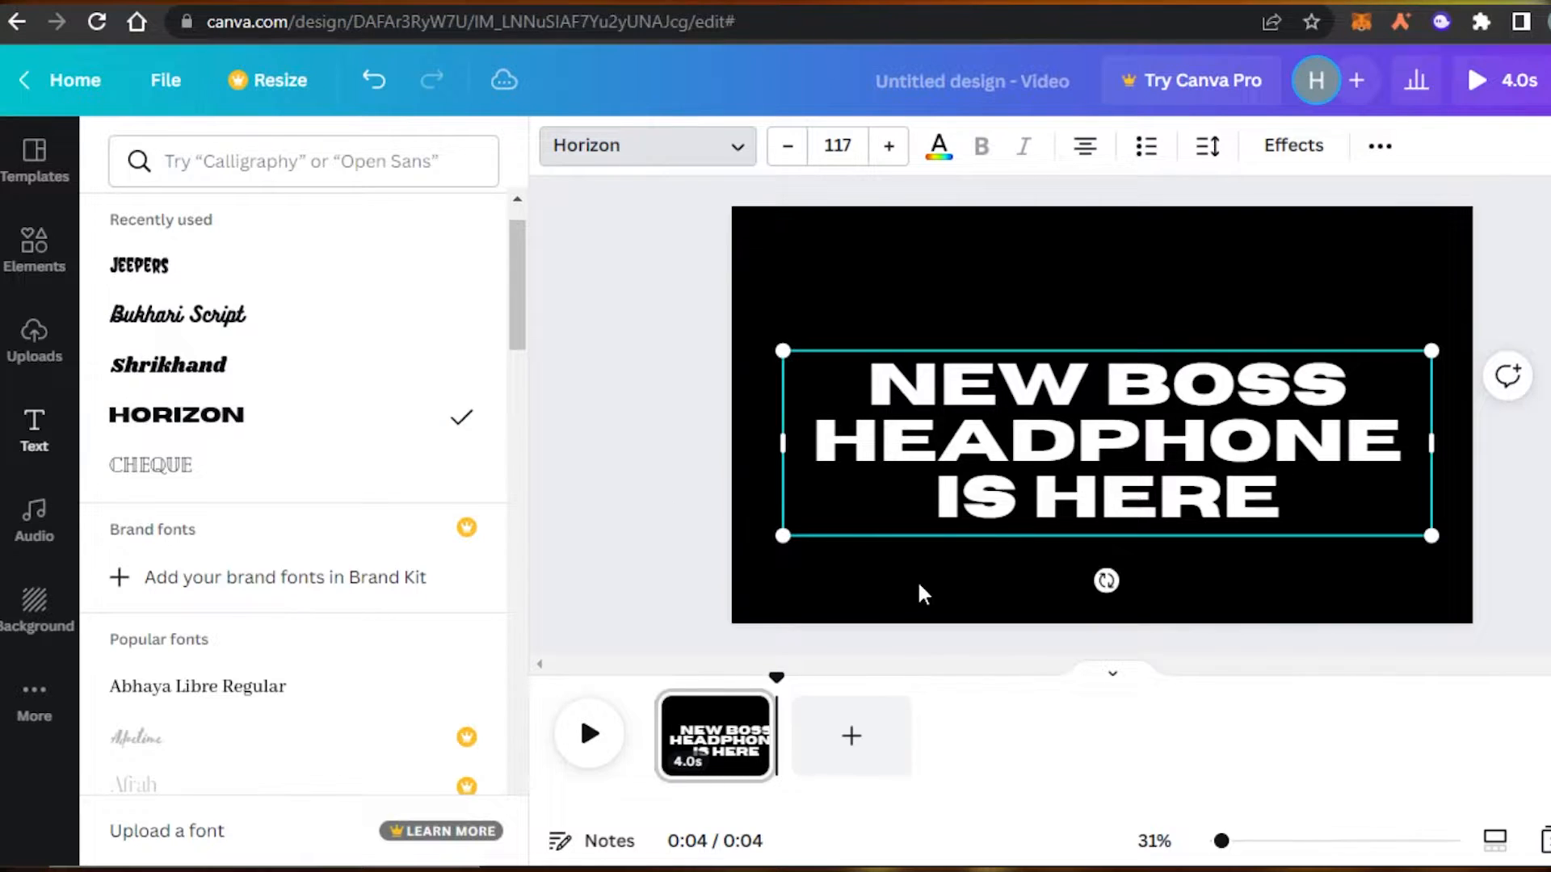
left_click_drag(783, 351, 823, 382)
left_click_drag(1087, 360, 1064, 331)
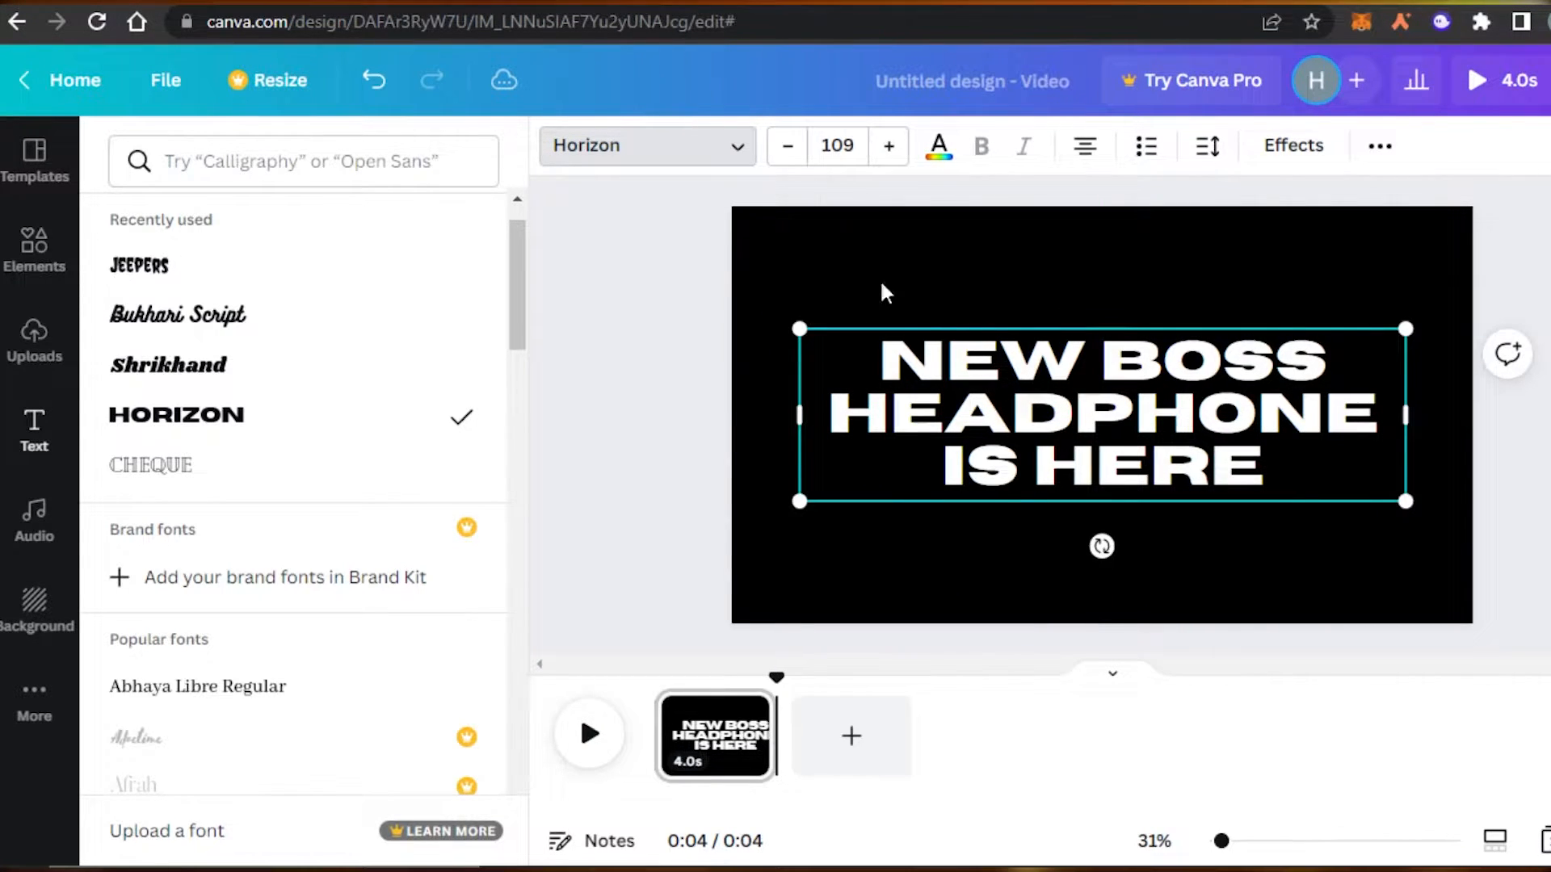
left_click(800, 147)
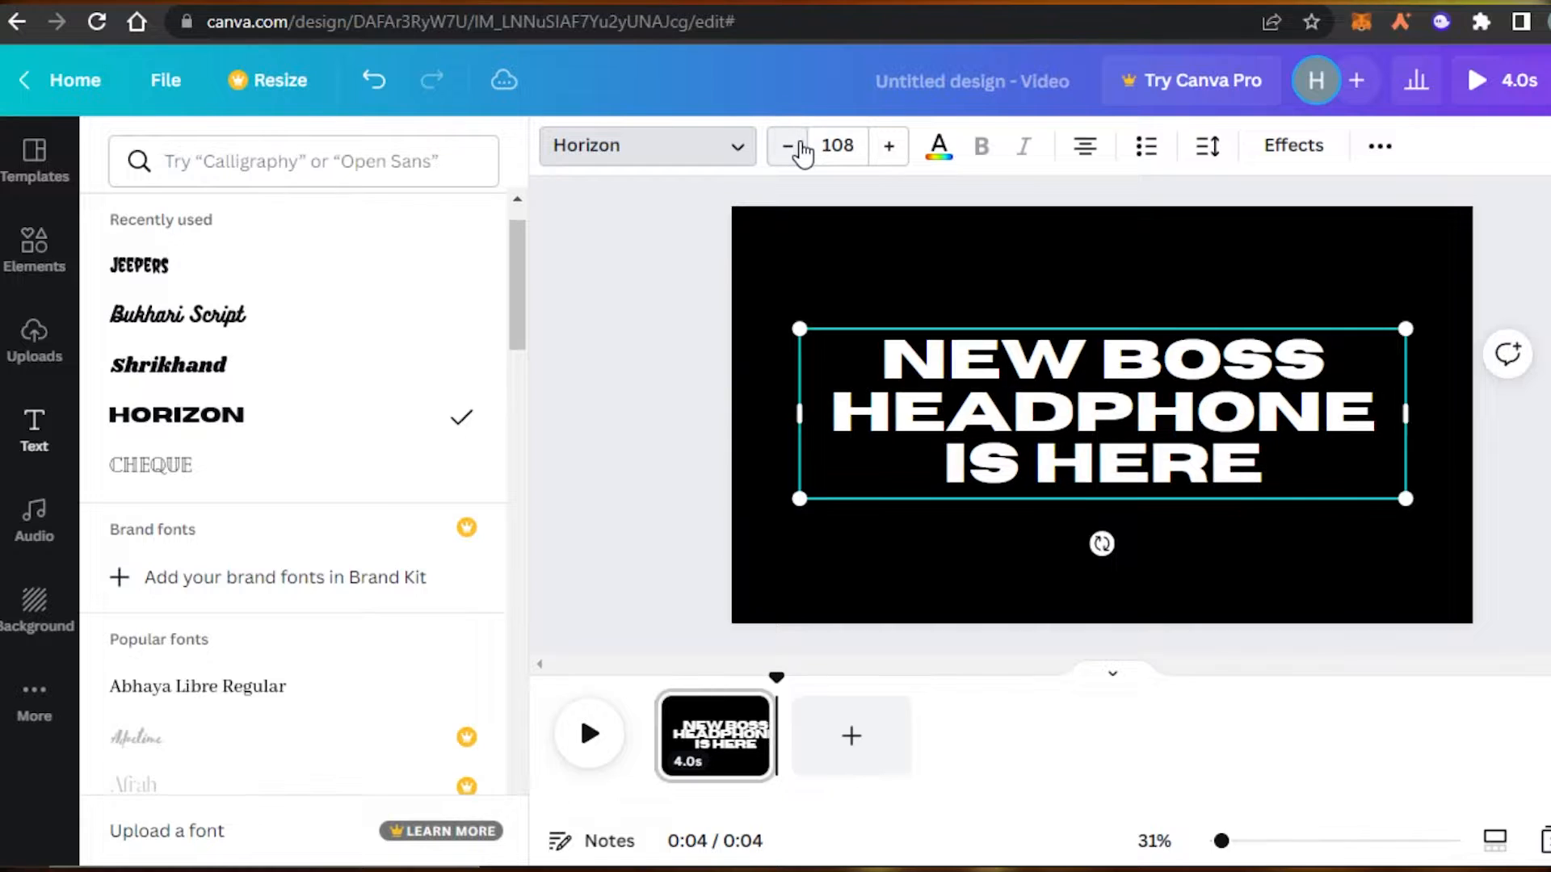
left_click(801, 147)
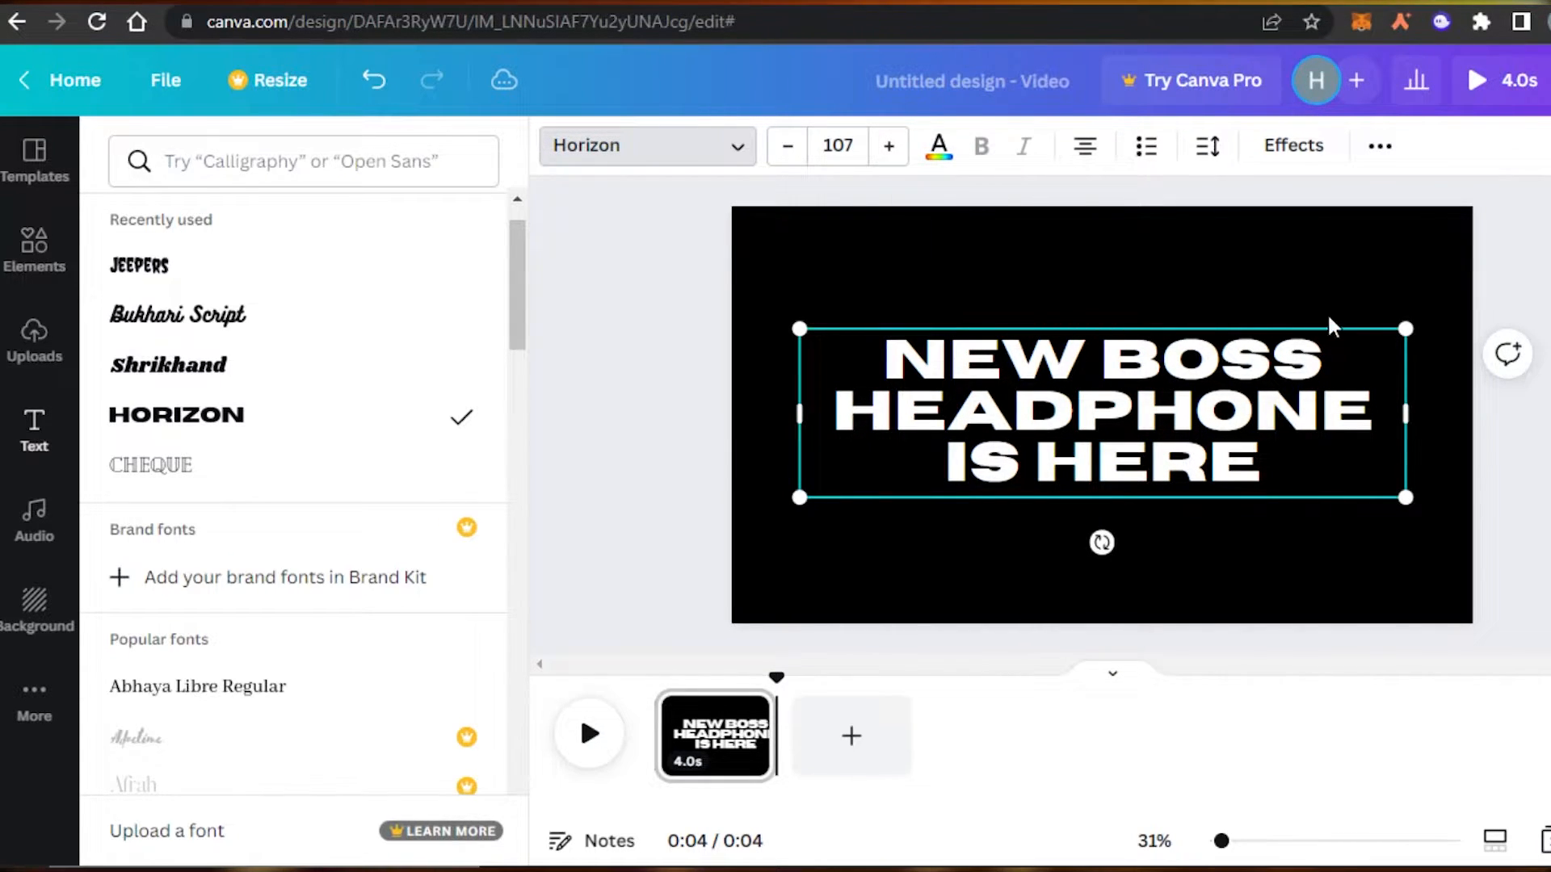
Apply the Lift text effect to the headline with intensity 47.
left_click(939, 145)
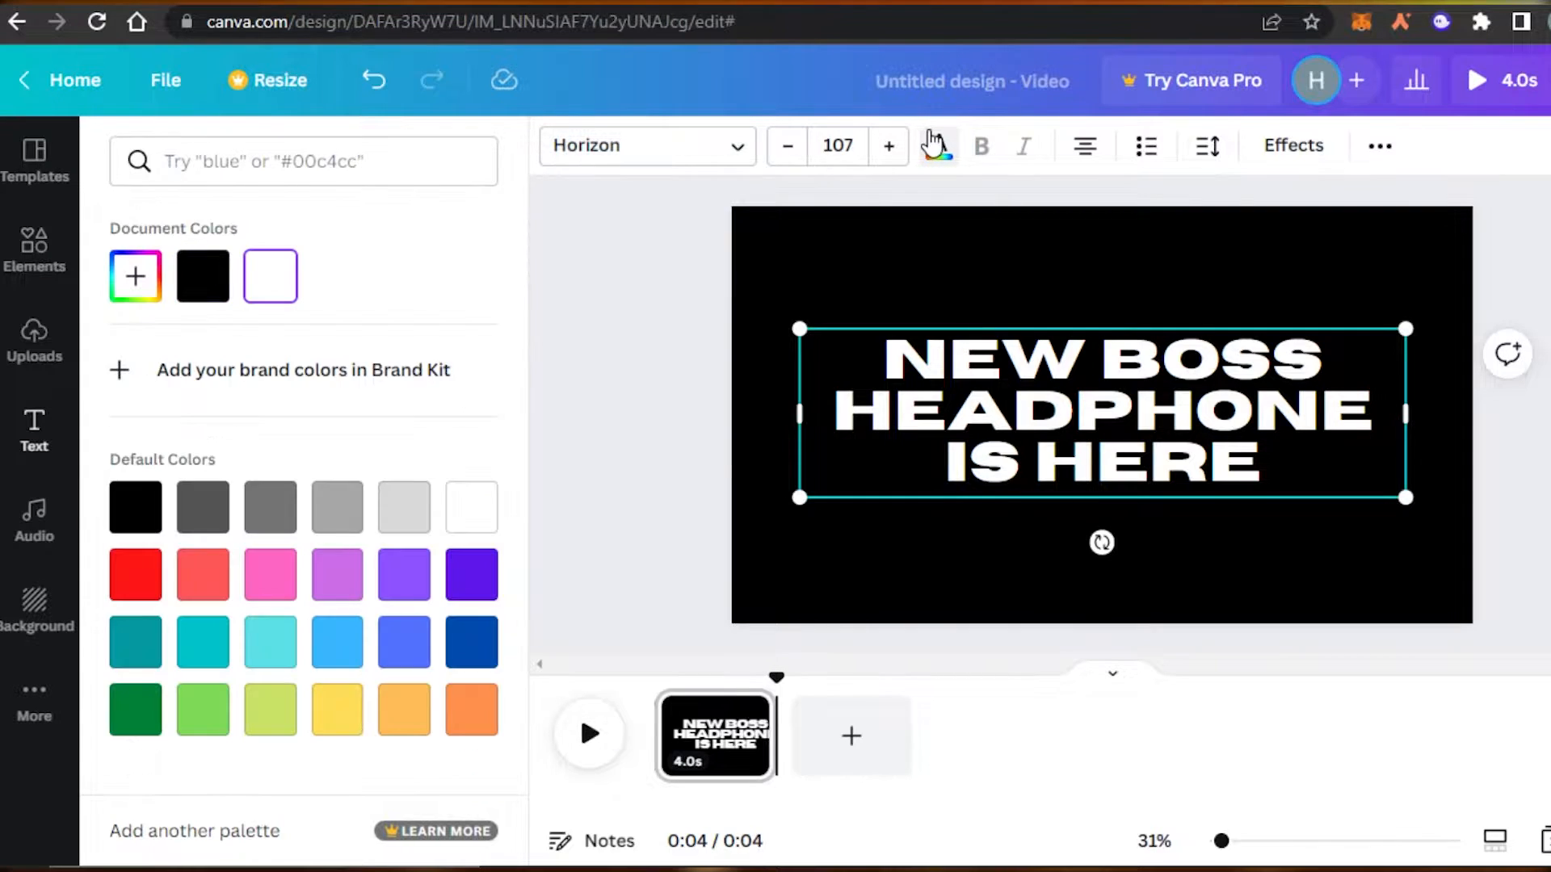
left_click(595, 287)
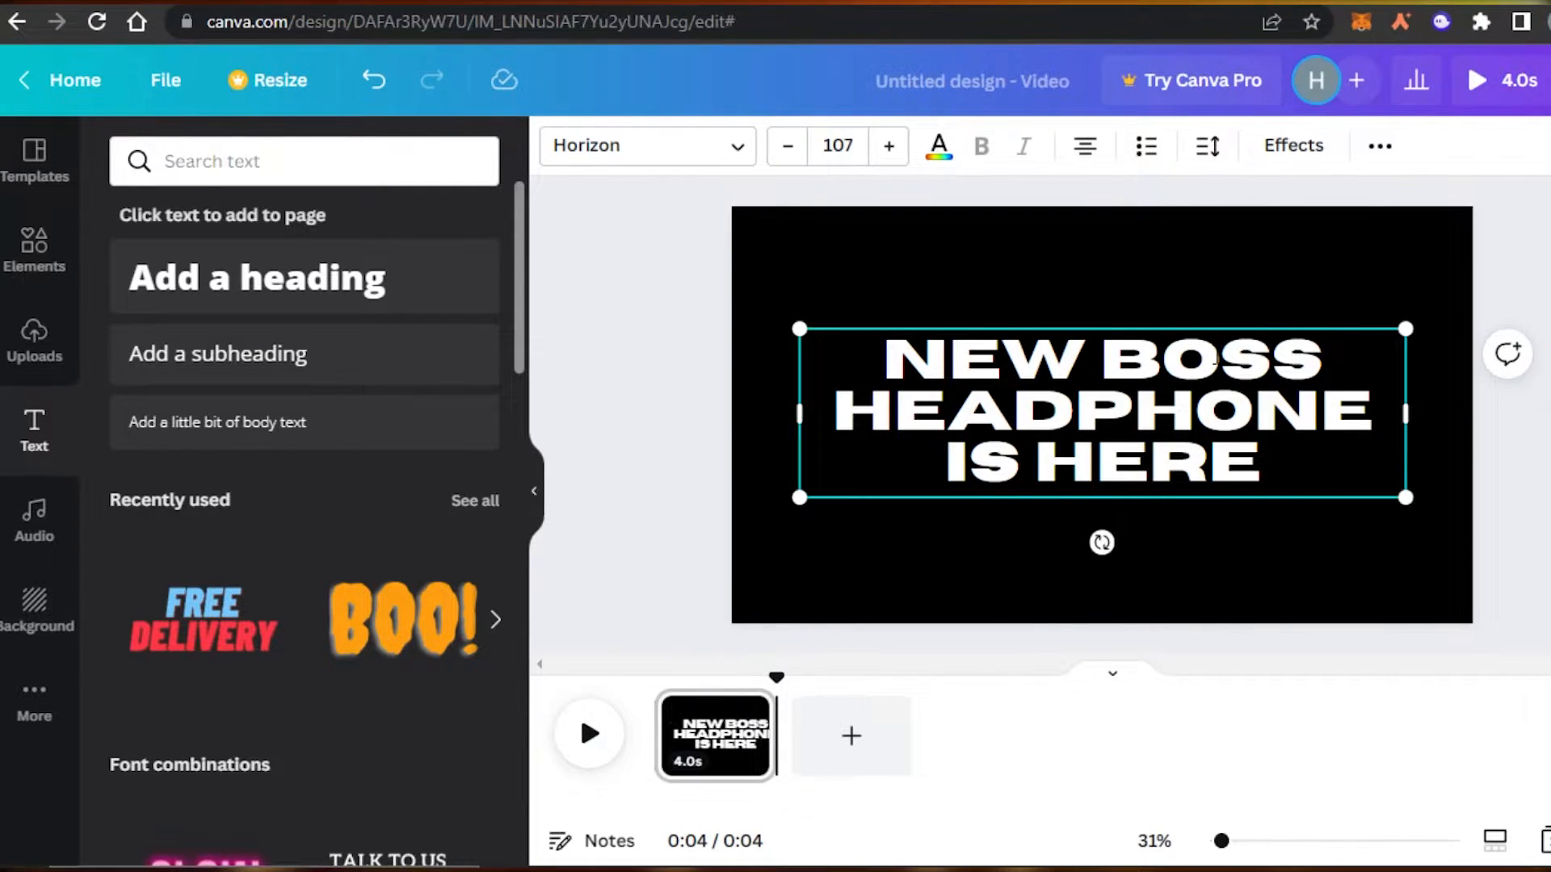
left_click(1307, 147)
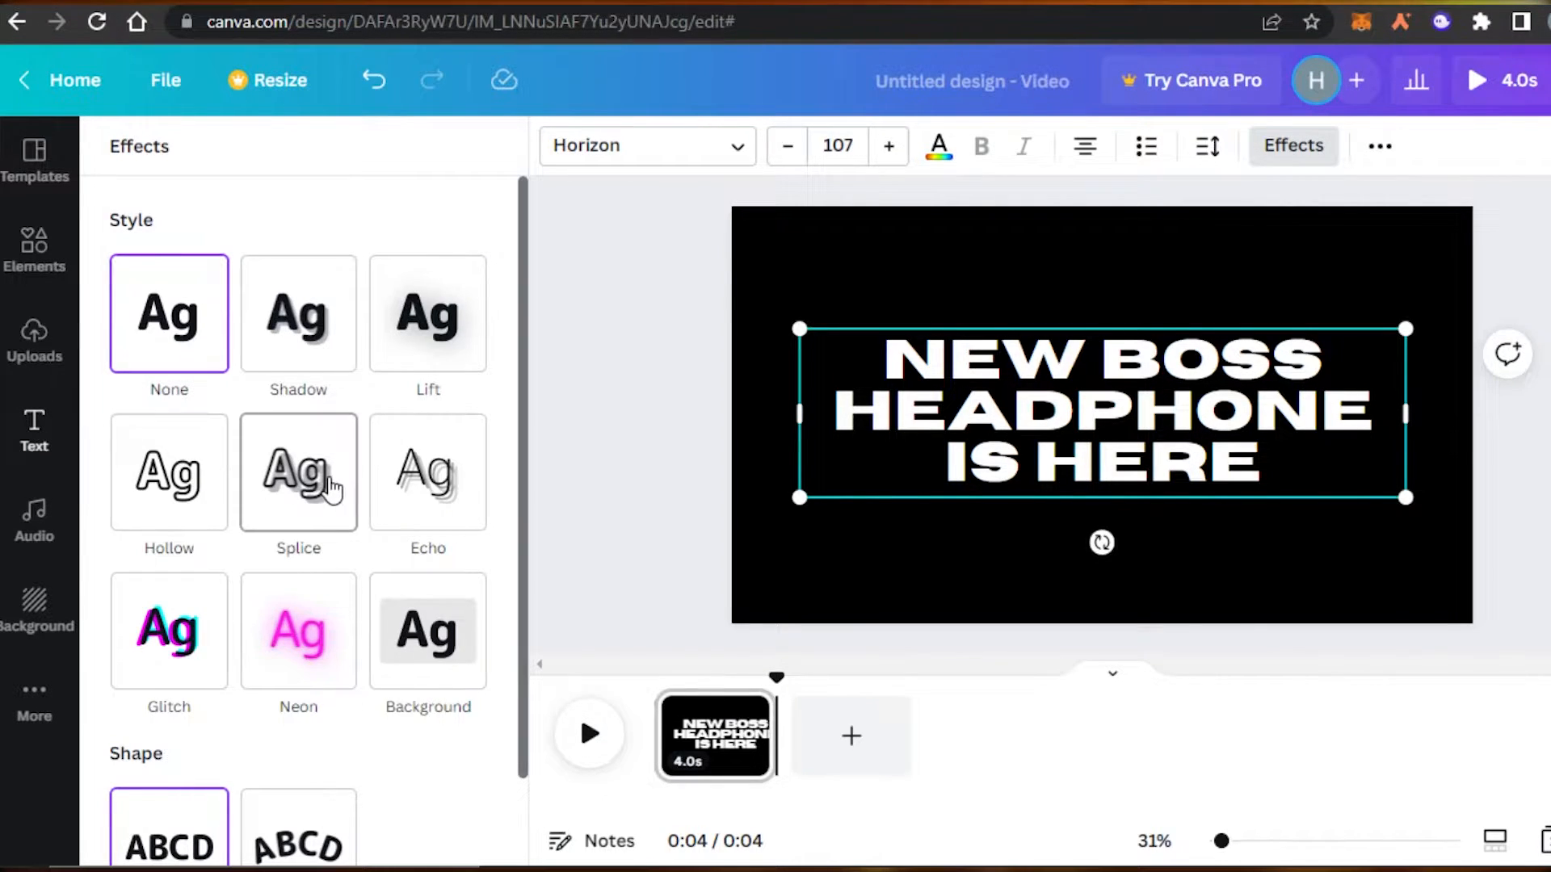
left_click_drag(523, 337, 525, 284)
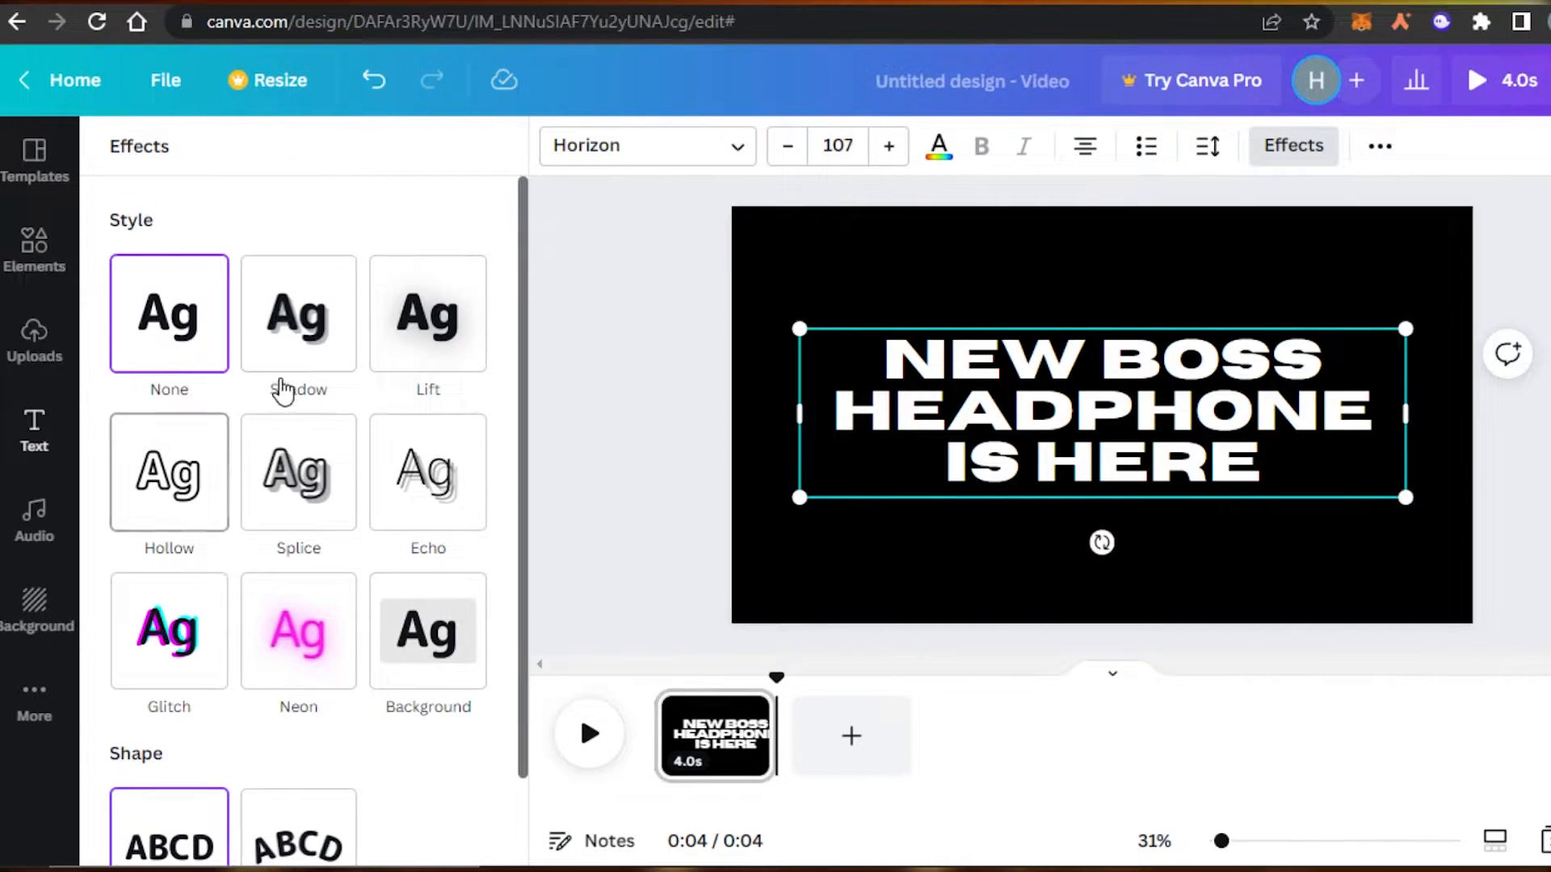
left_click(427, 352)
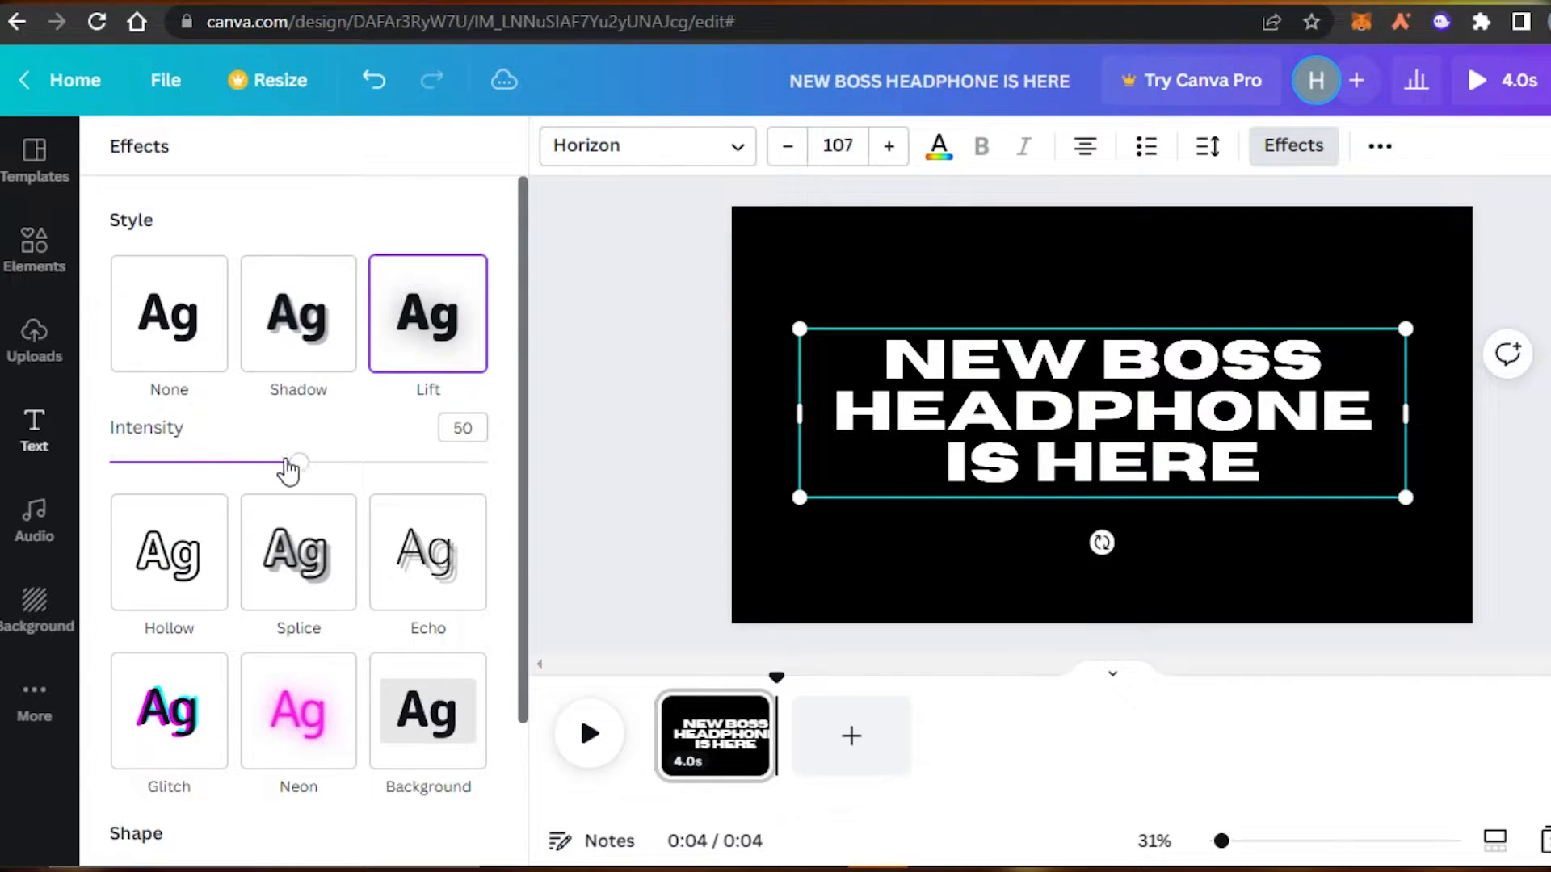
mouse_move(300, 466)
left_mouse_down()
mouse_move(239, 477)
mouse_move(336, 474)
mouse_move(291, 474)
left_mouse_up()
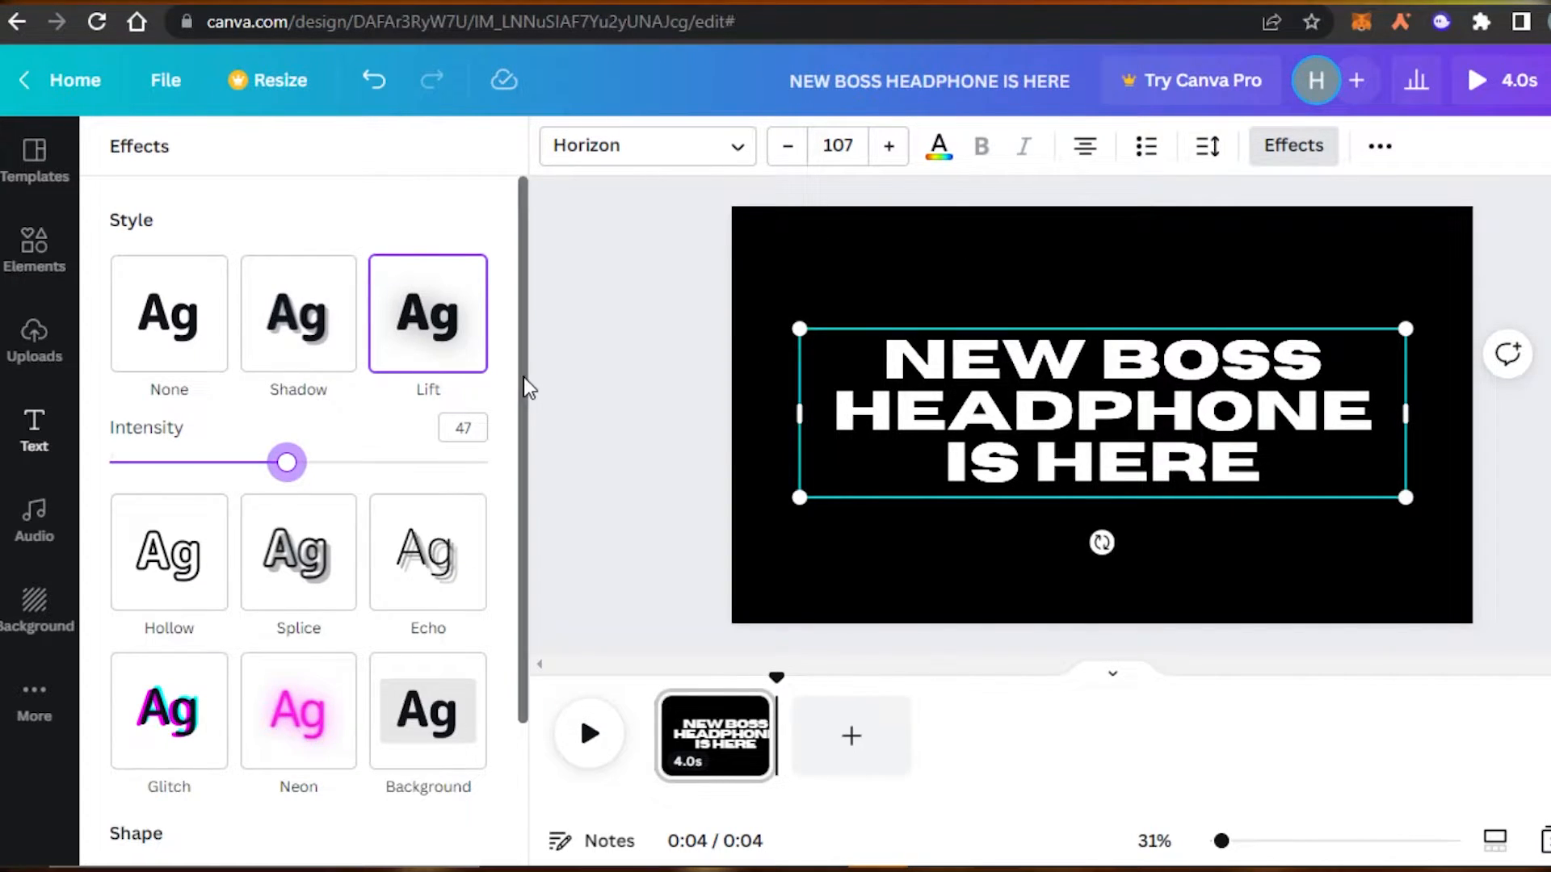
left_click(1381, 148)
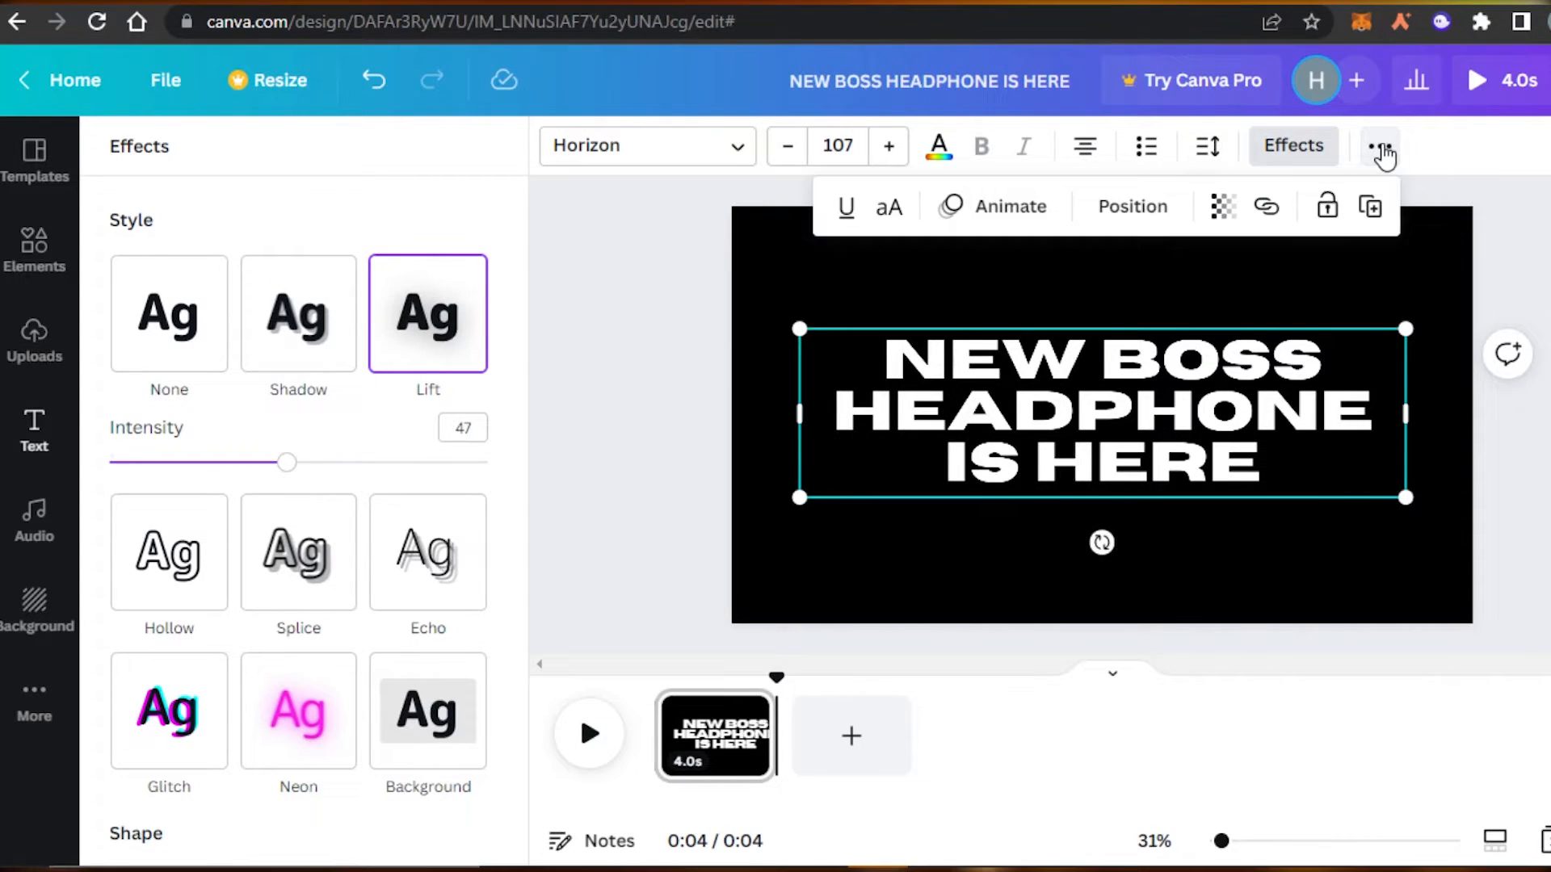
Try the Rise, Pan, Fade and Shift text animations on the headline.
left_click(1018, 212)
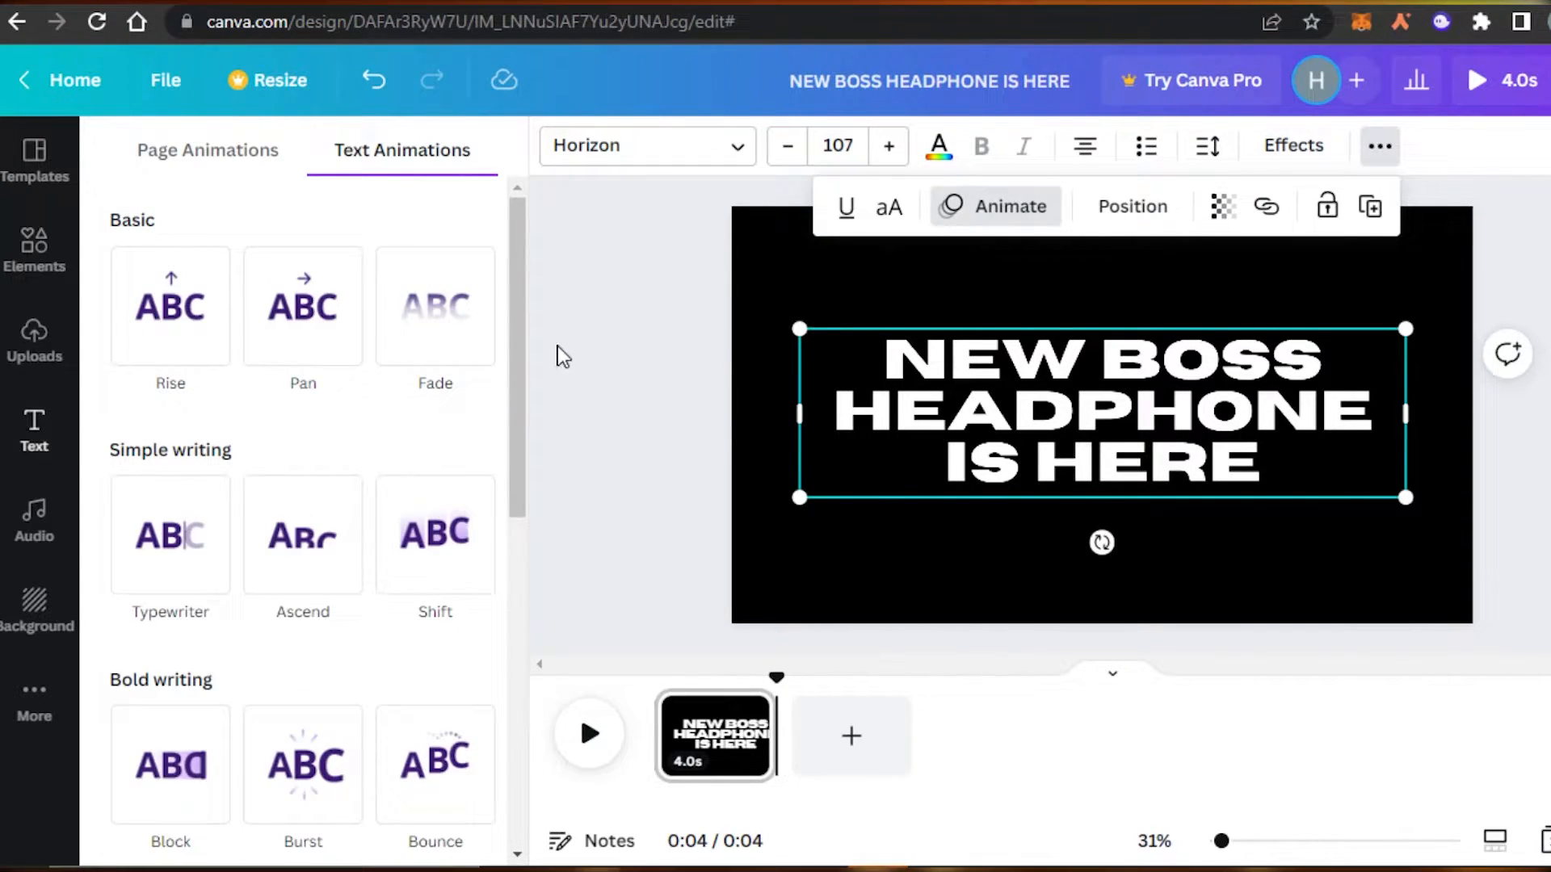
left_click_drag(511, 262, 508, 197)
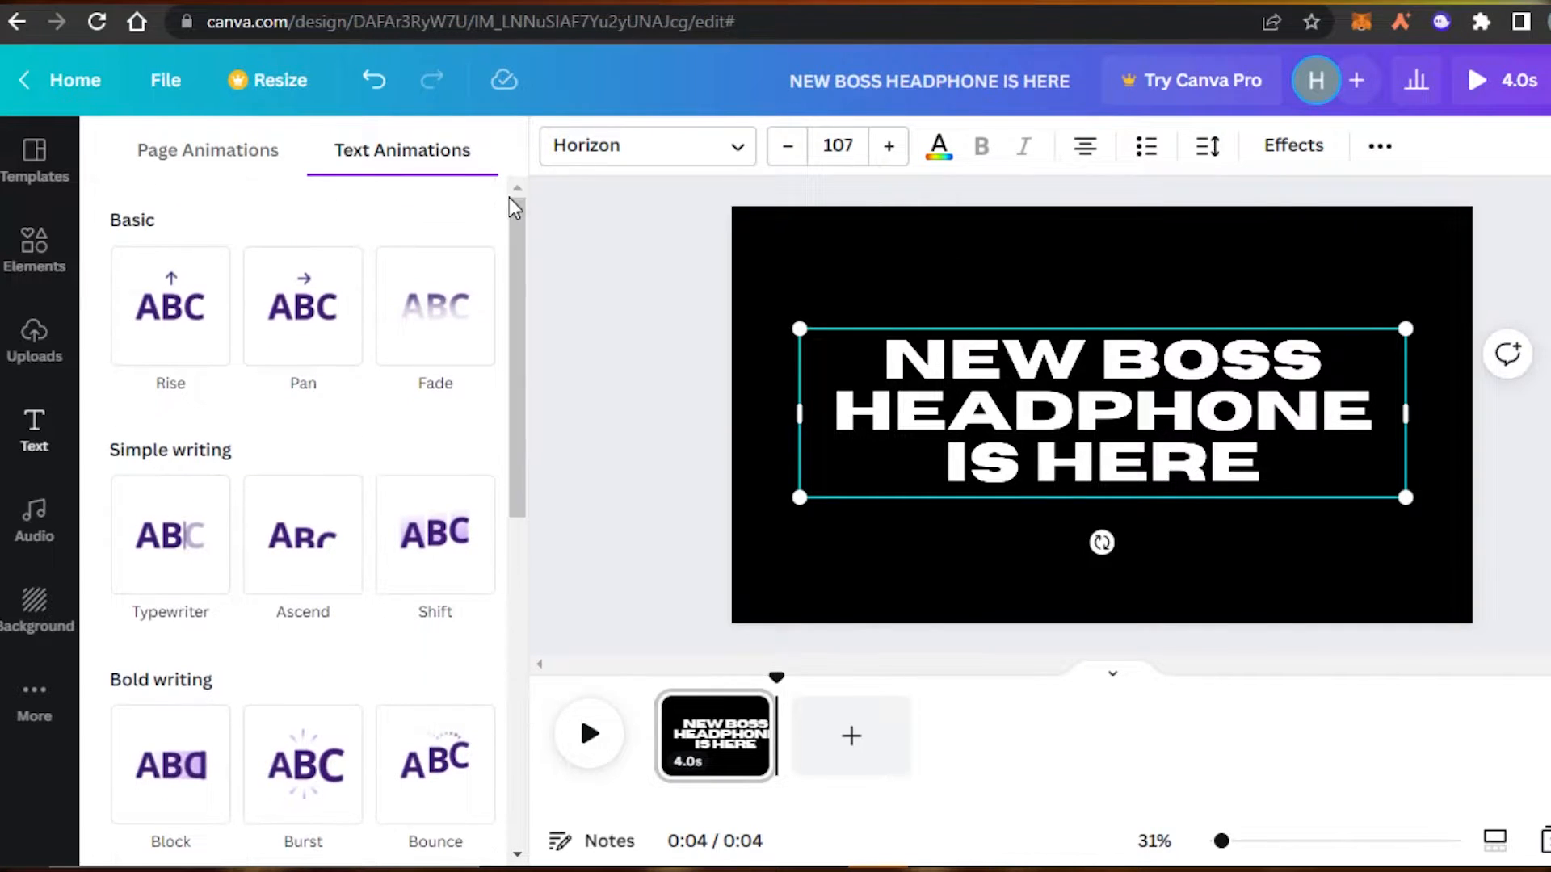
left_click(198, 345)
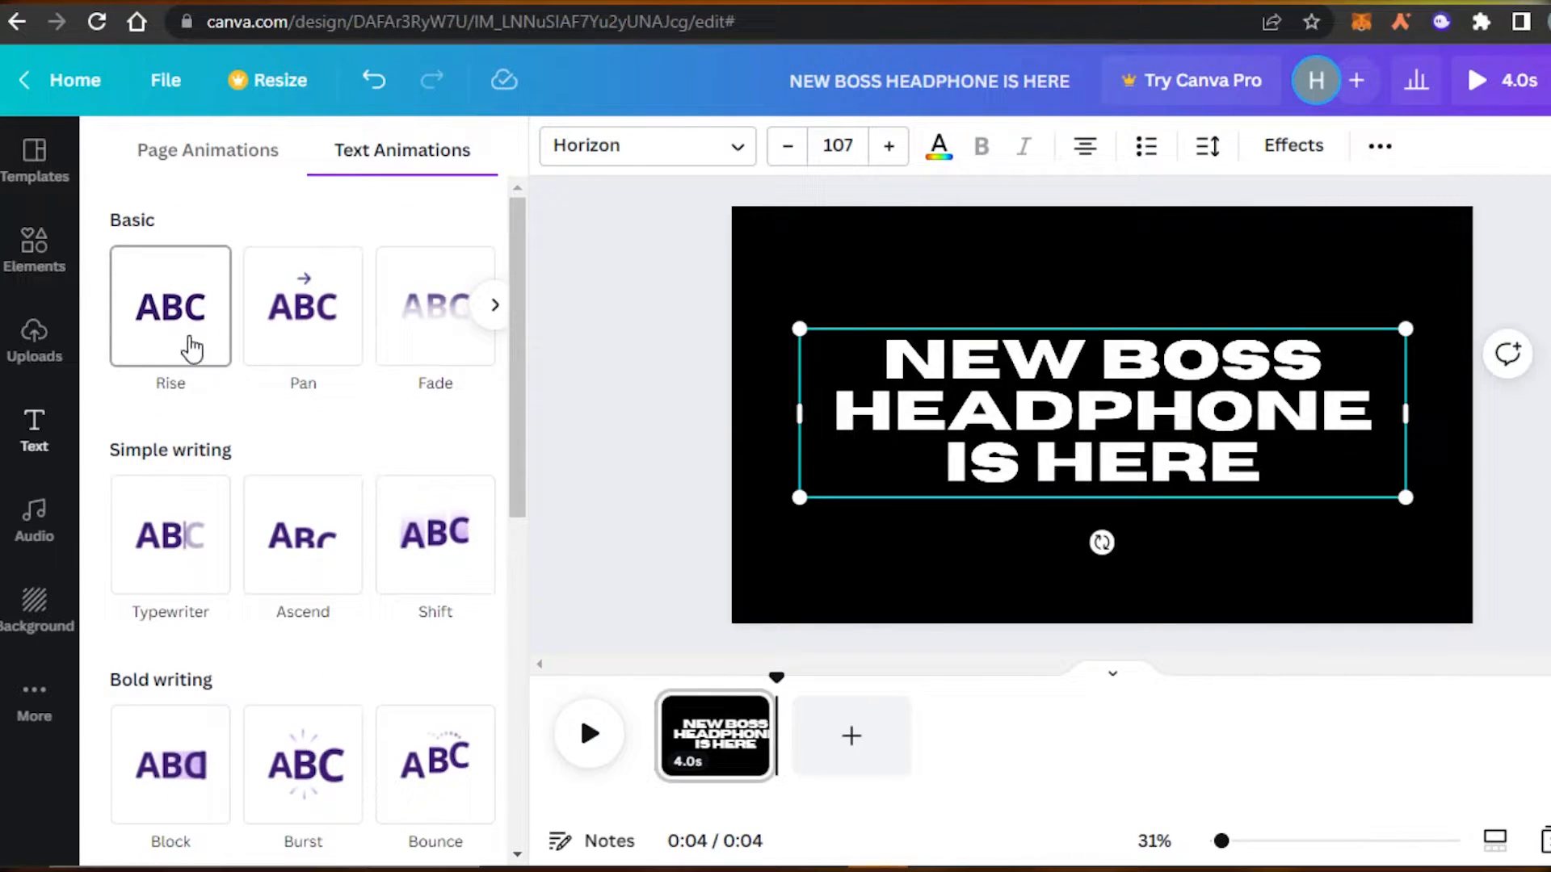
left_click(329, 343)
left_click(425, 342)
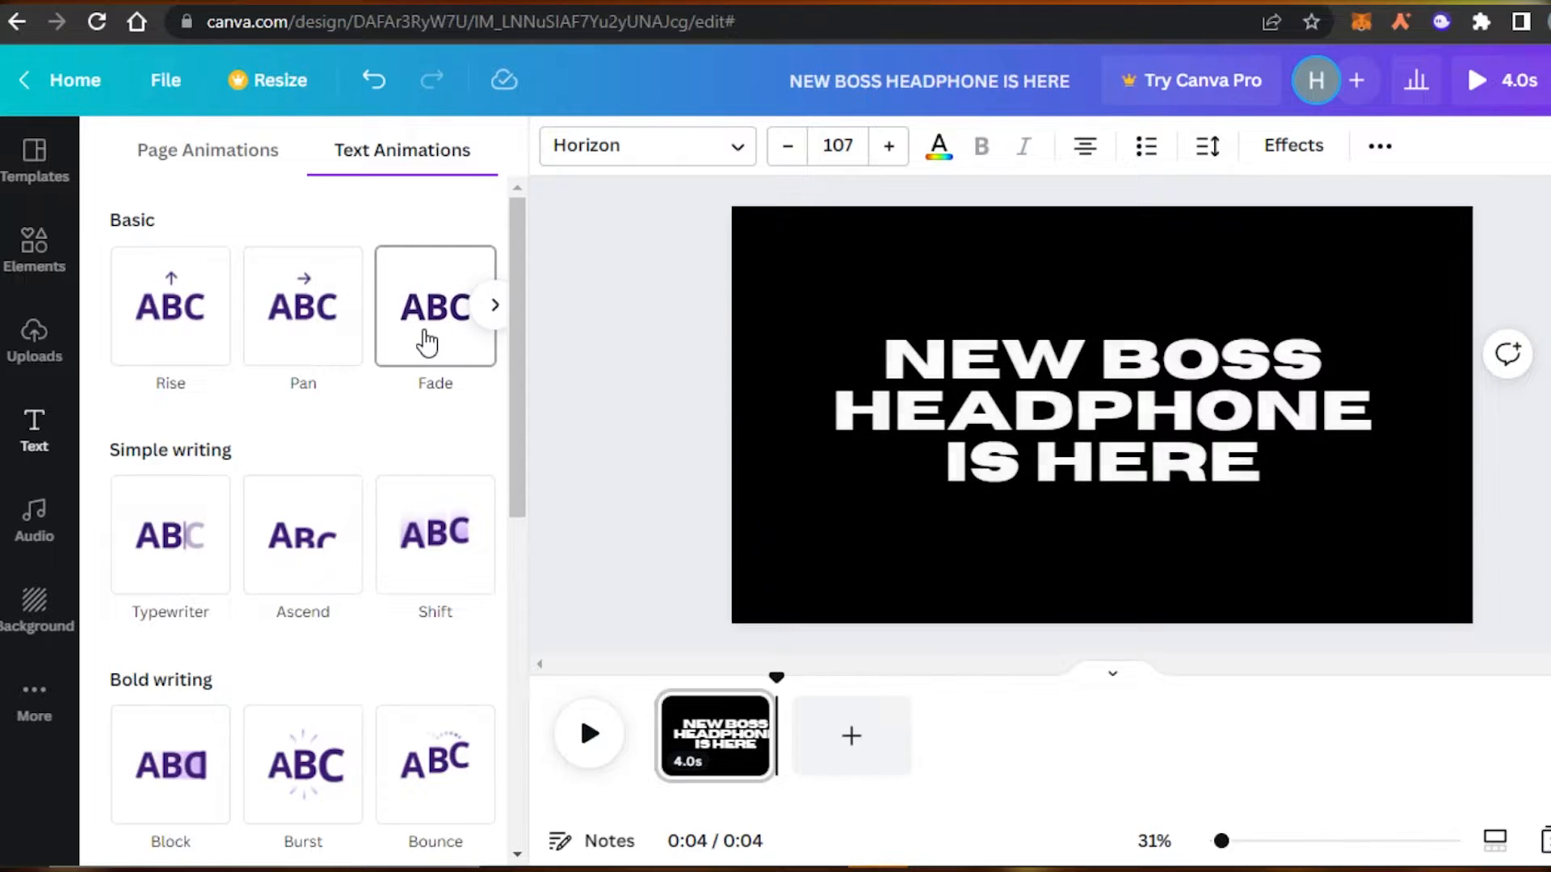
left_click(217, 346)
left_click(298, 342)
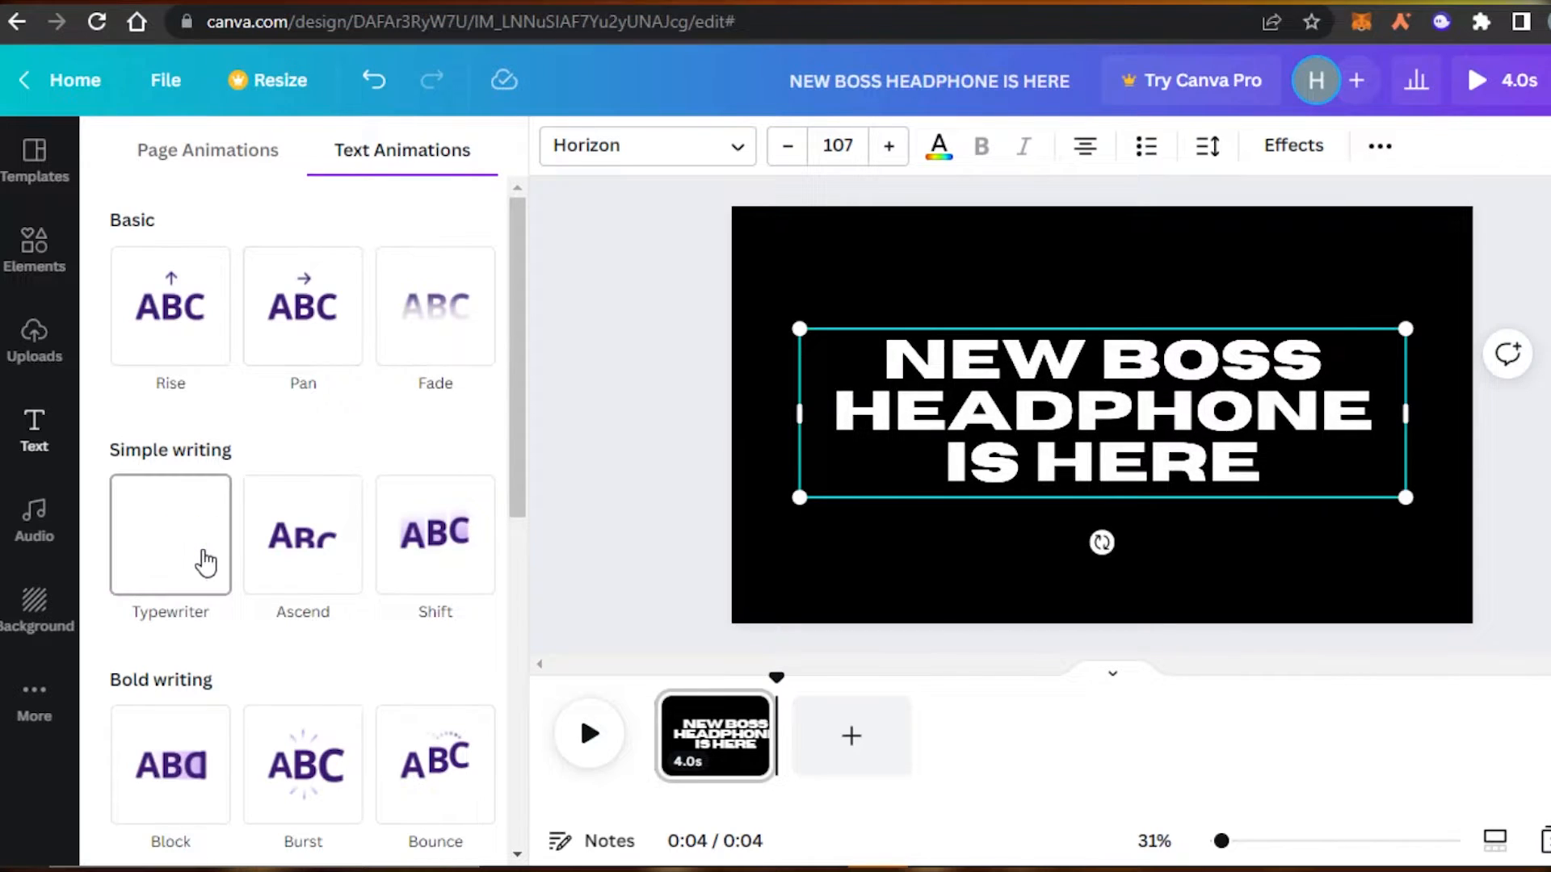
left_click(432, 558)
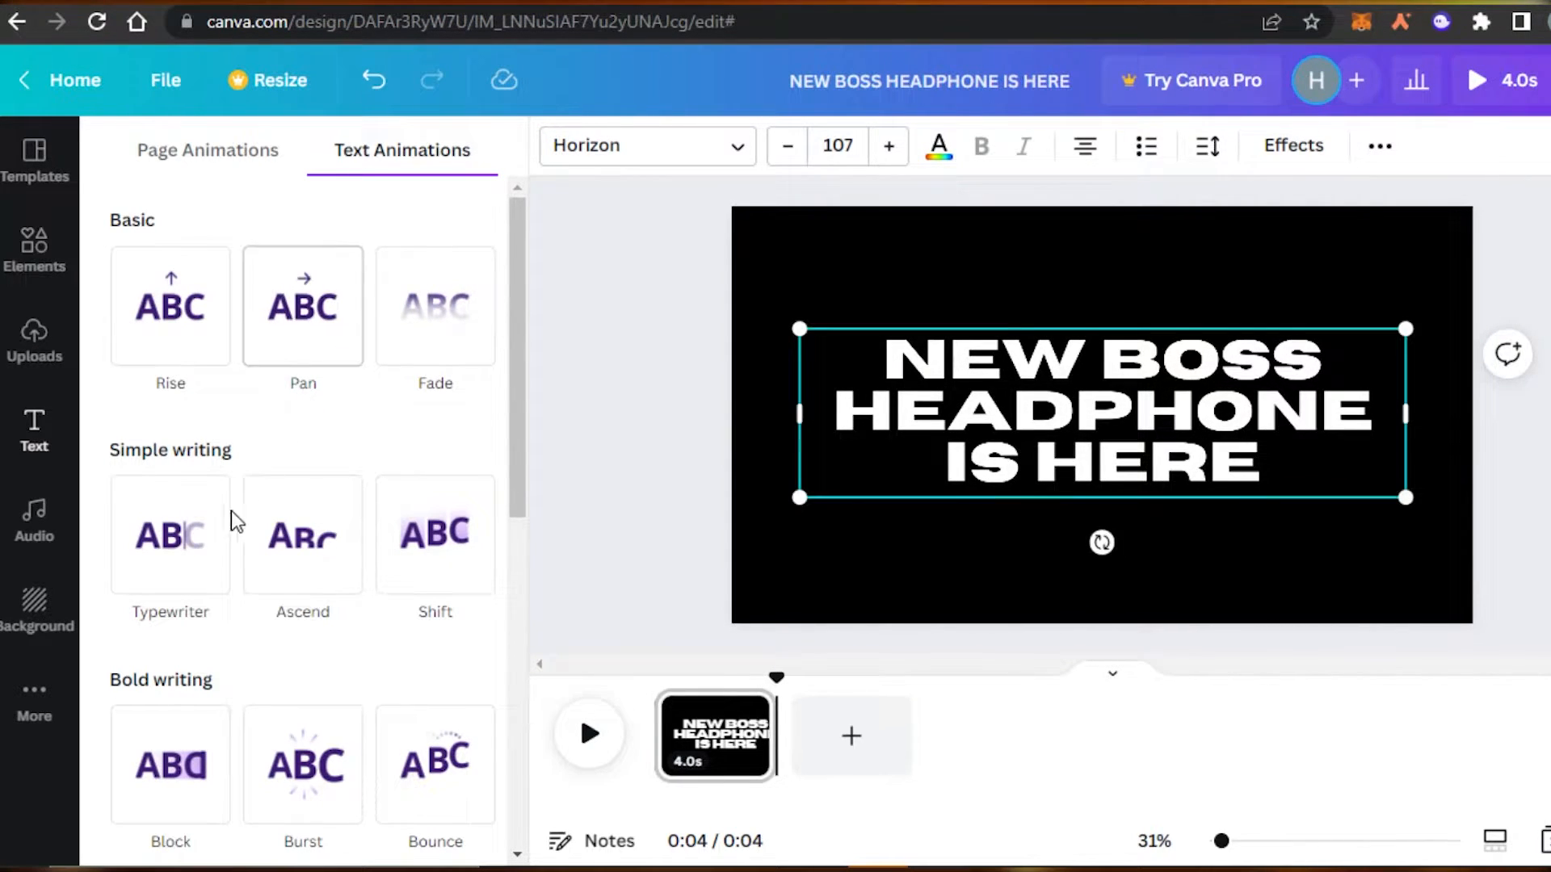
Give the title the Typewriter animation and play the preview.
left_click(185, 549)
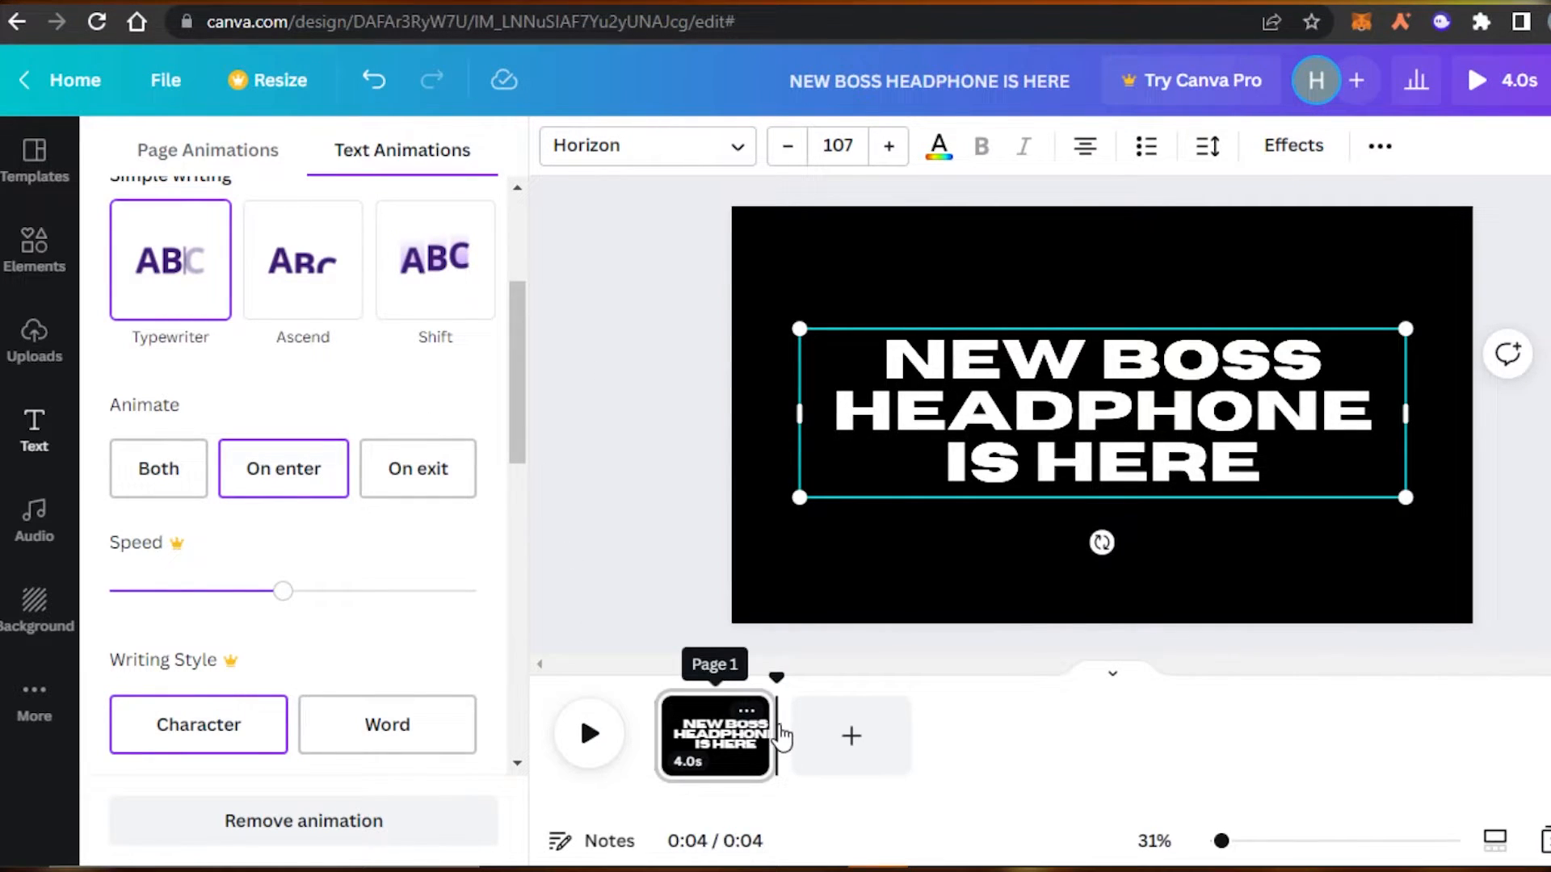
left_click_drag(526, 349, 514, 177)
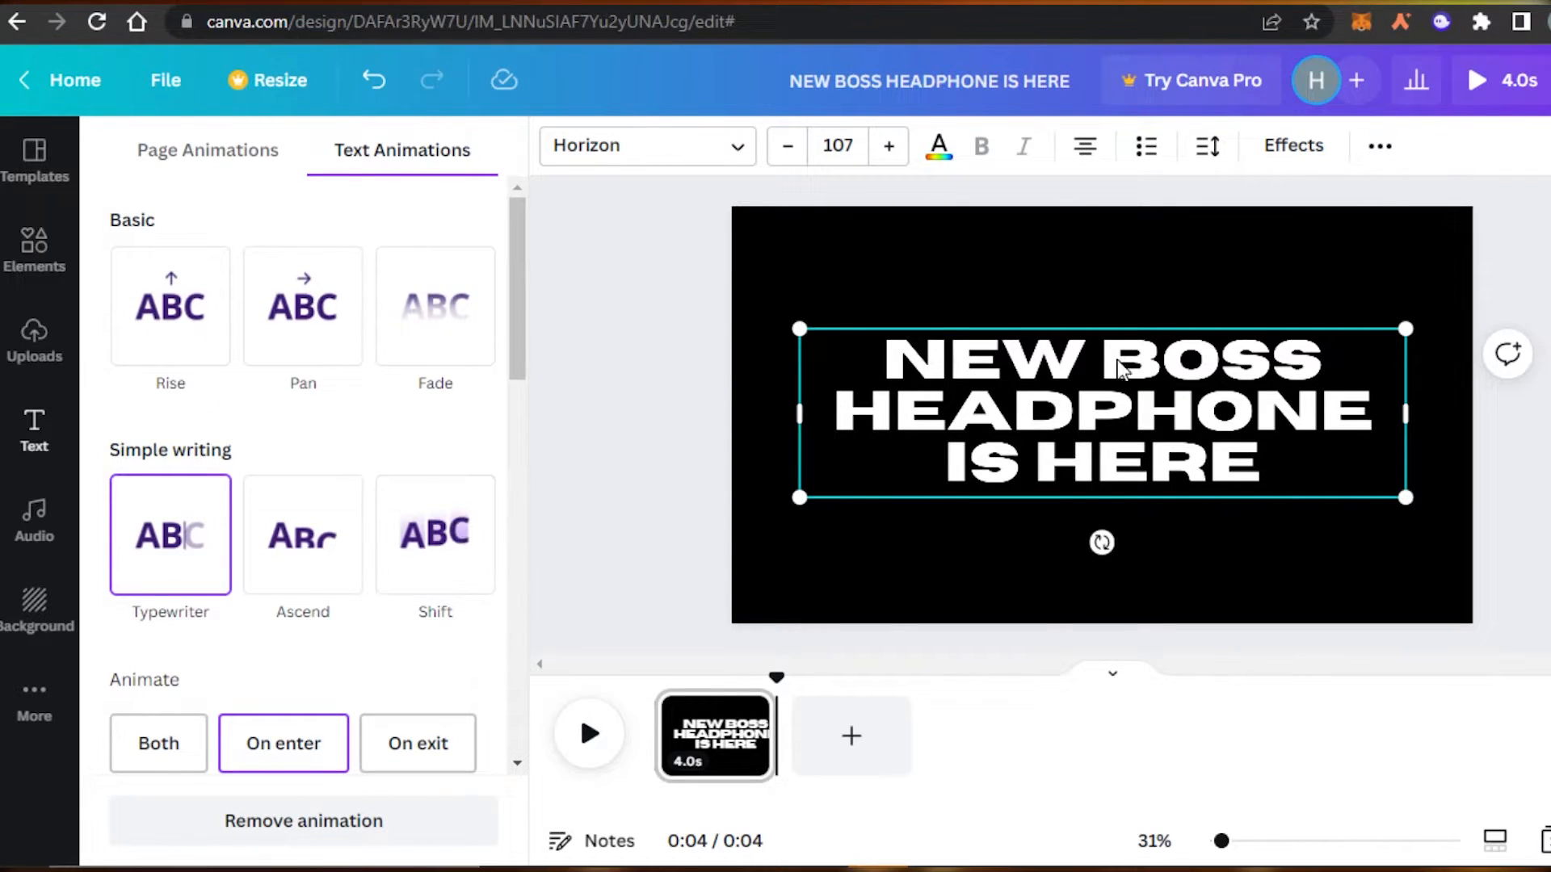
left_click(608, 747)
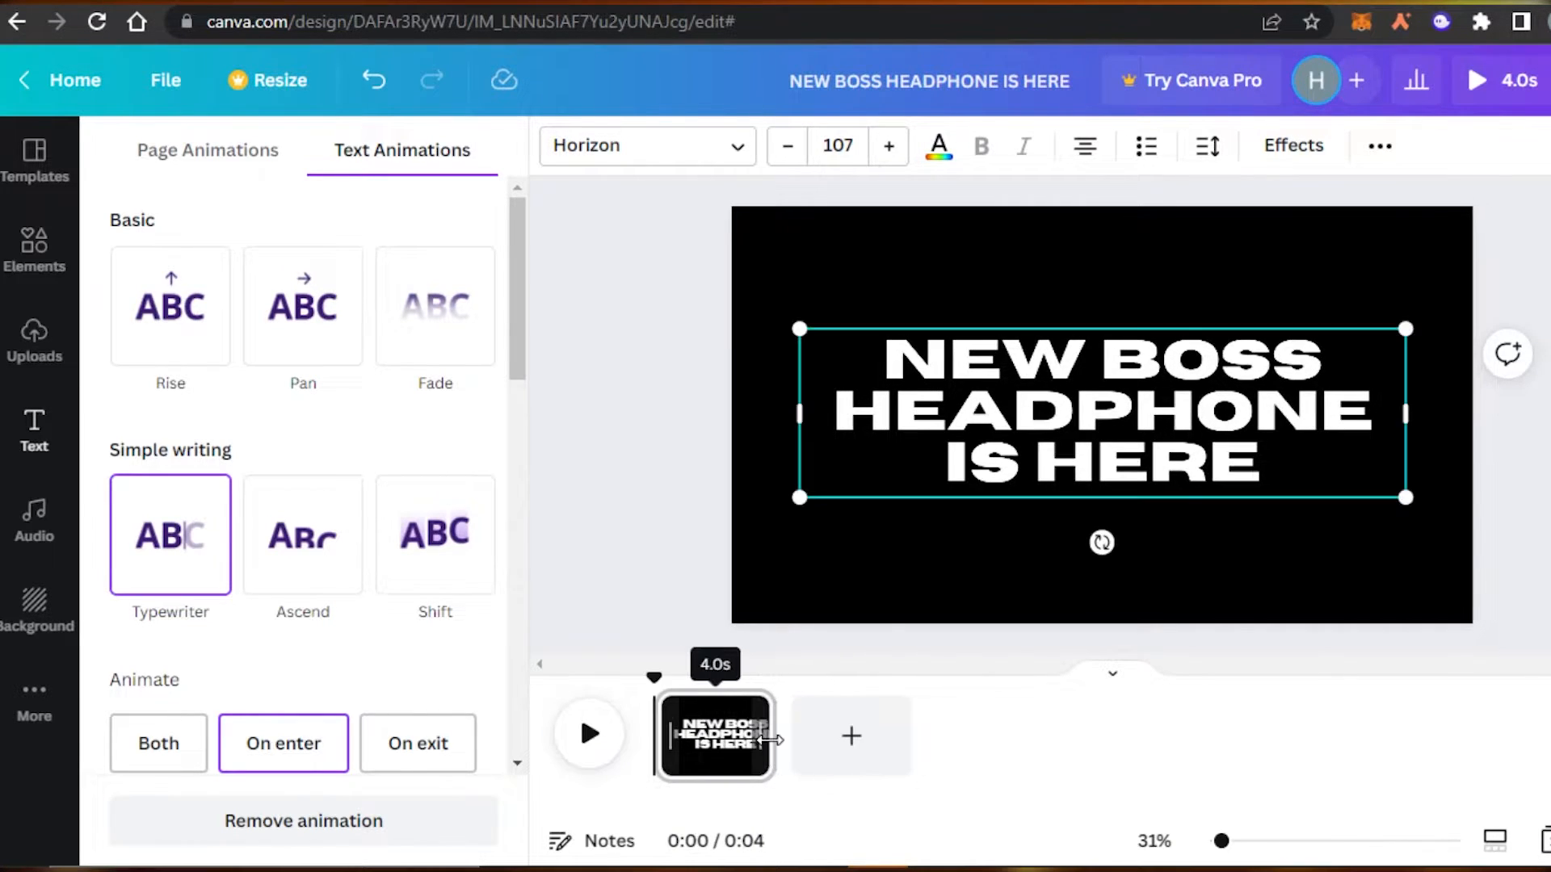
Trim page 1 to 3.2 seconds, play it back, and add a blank 5-second second page.
left_click_drag(761, 739, 745, 741)
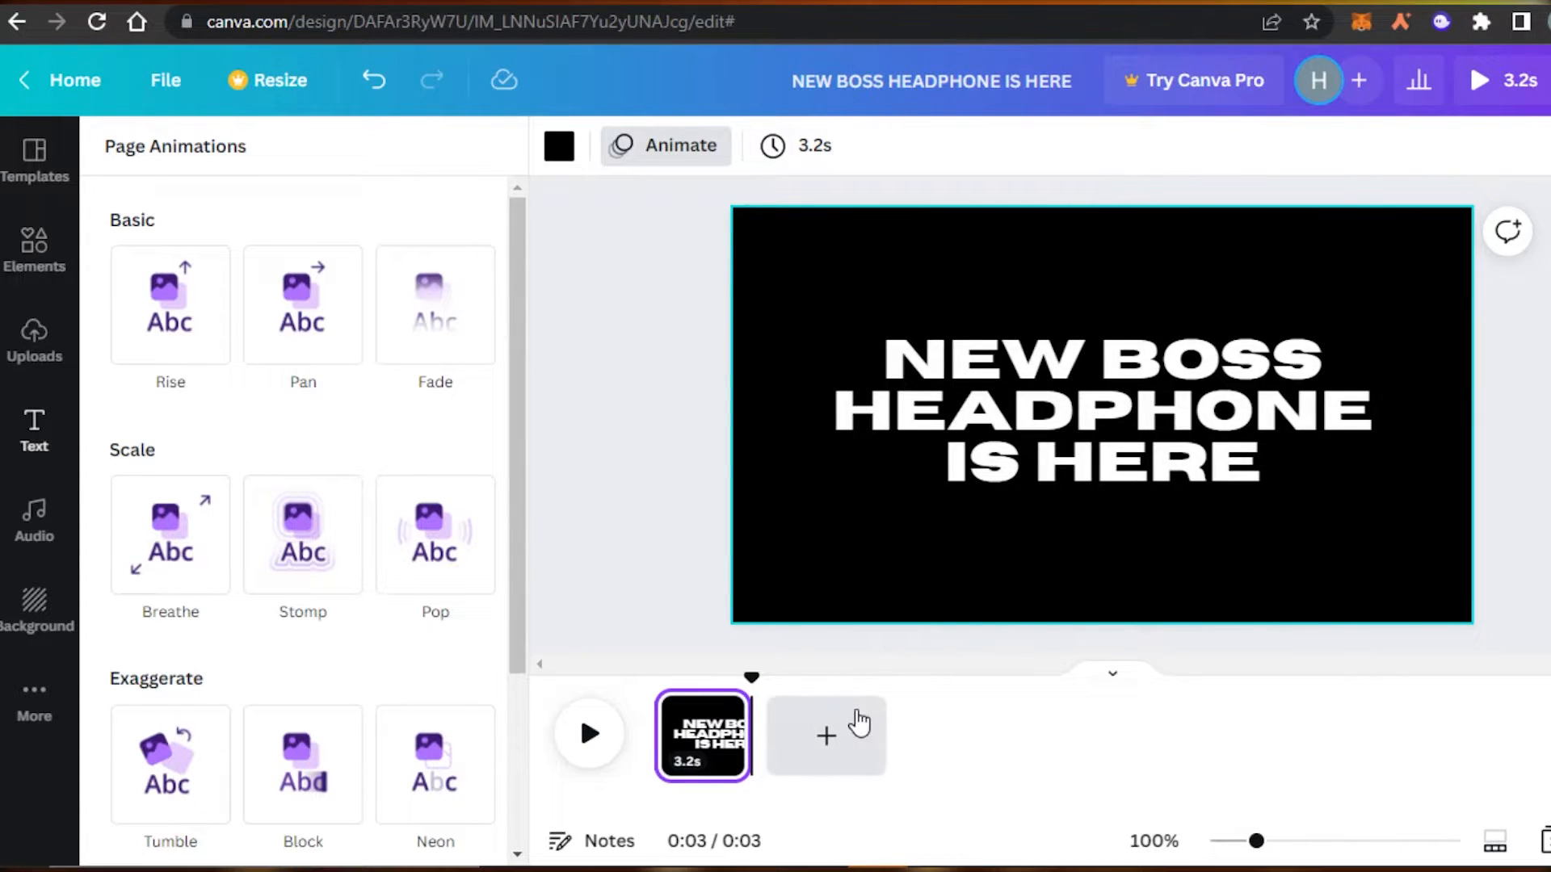
left_click(585, 735)
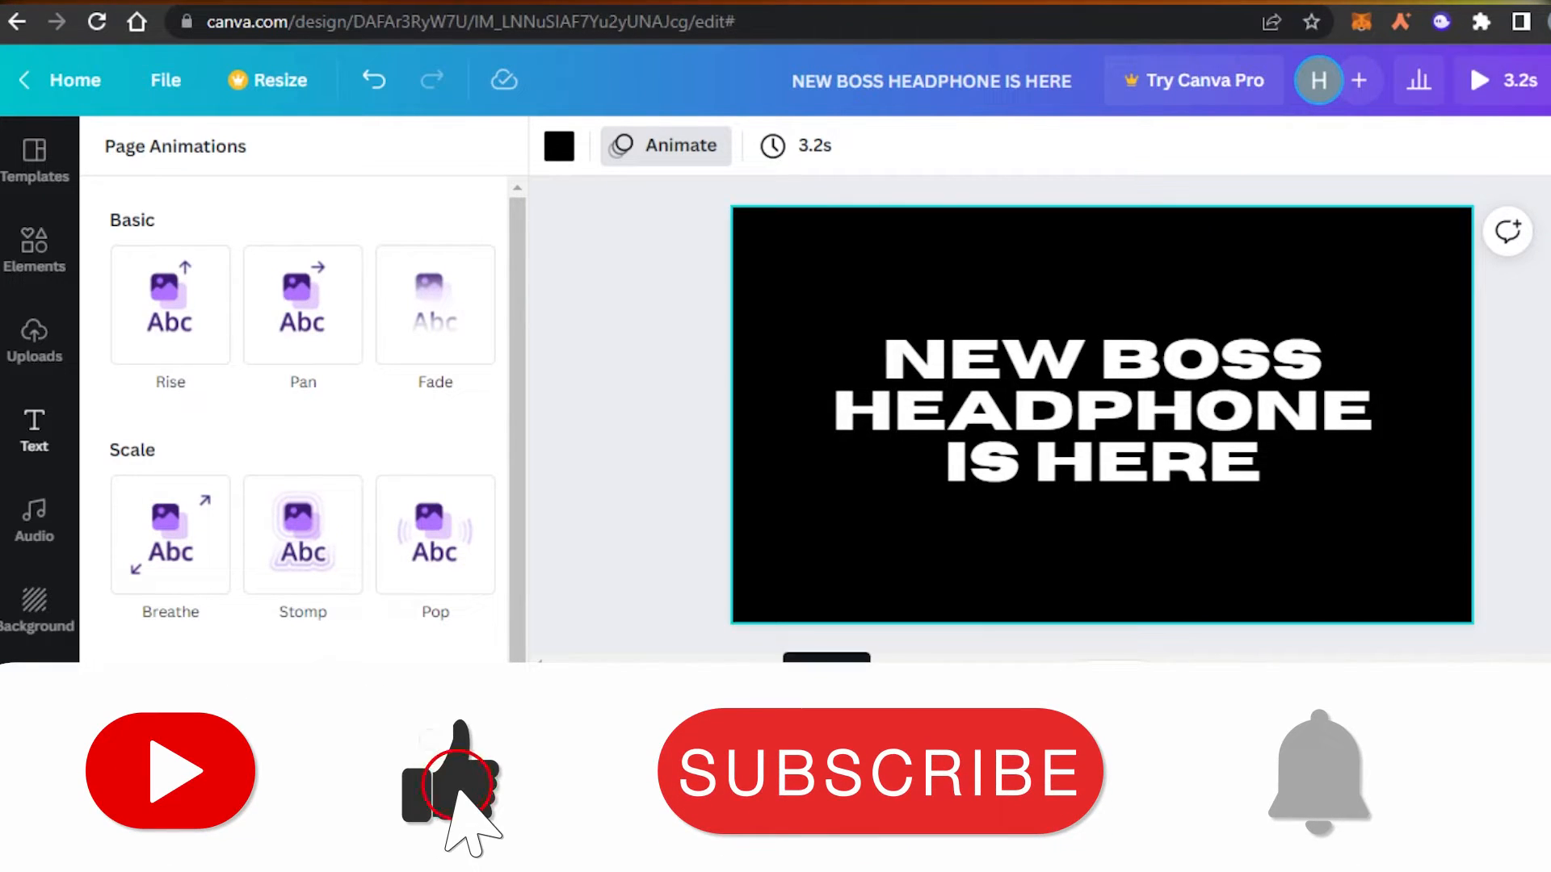
left_click(844, 740)
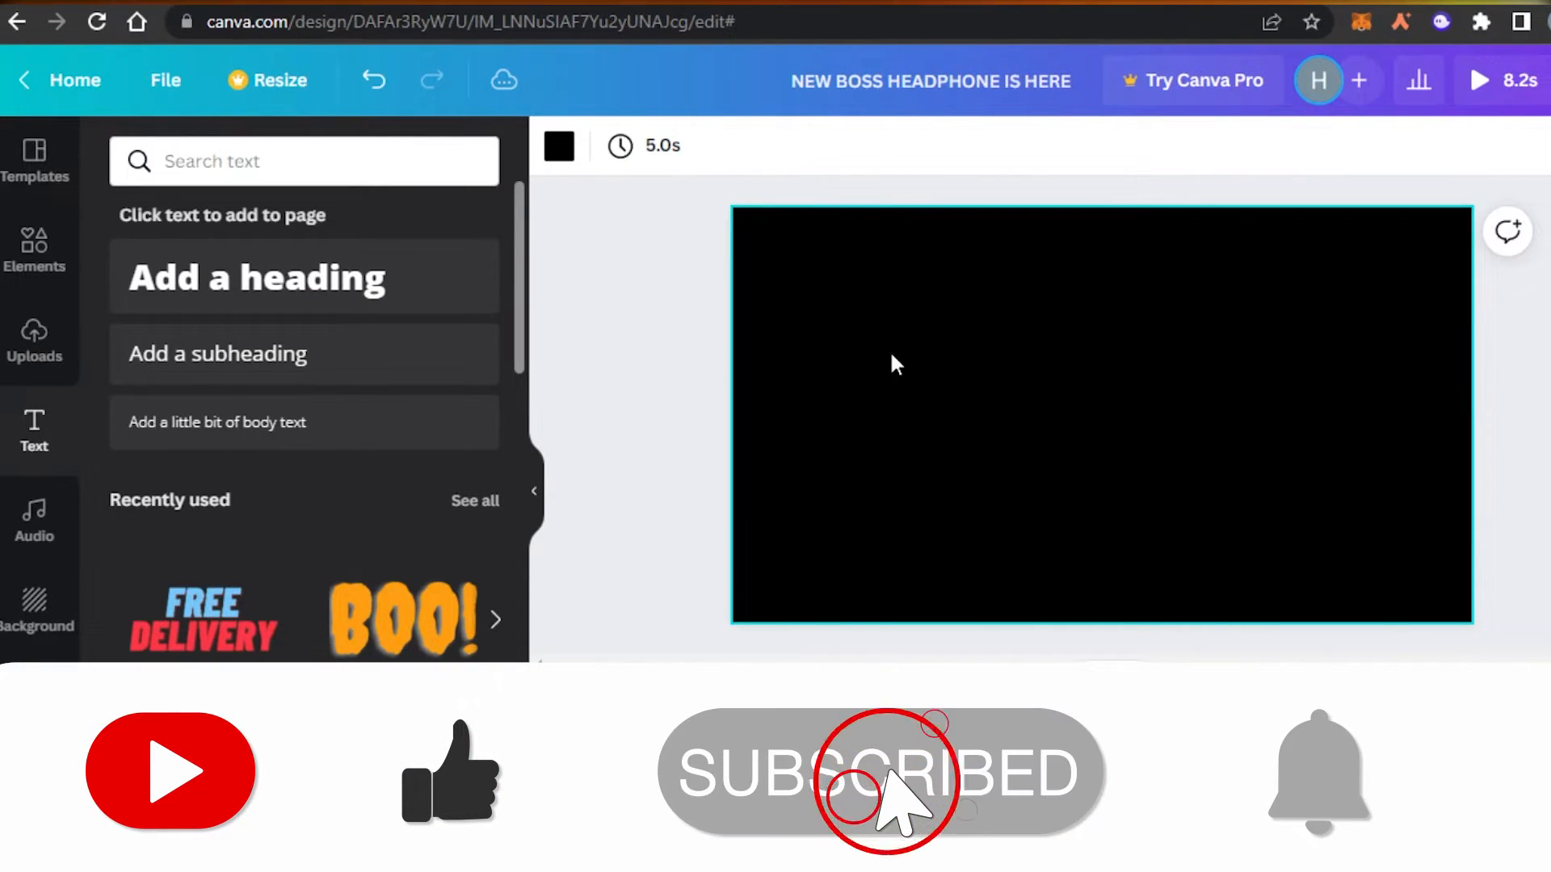
left_click(31, 161)
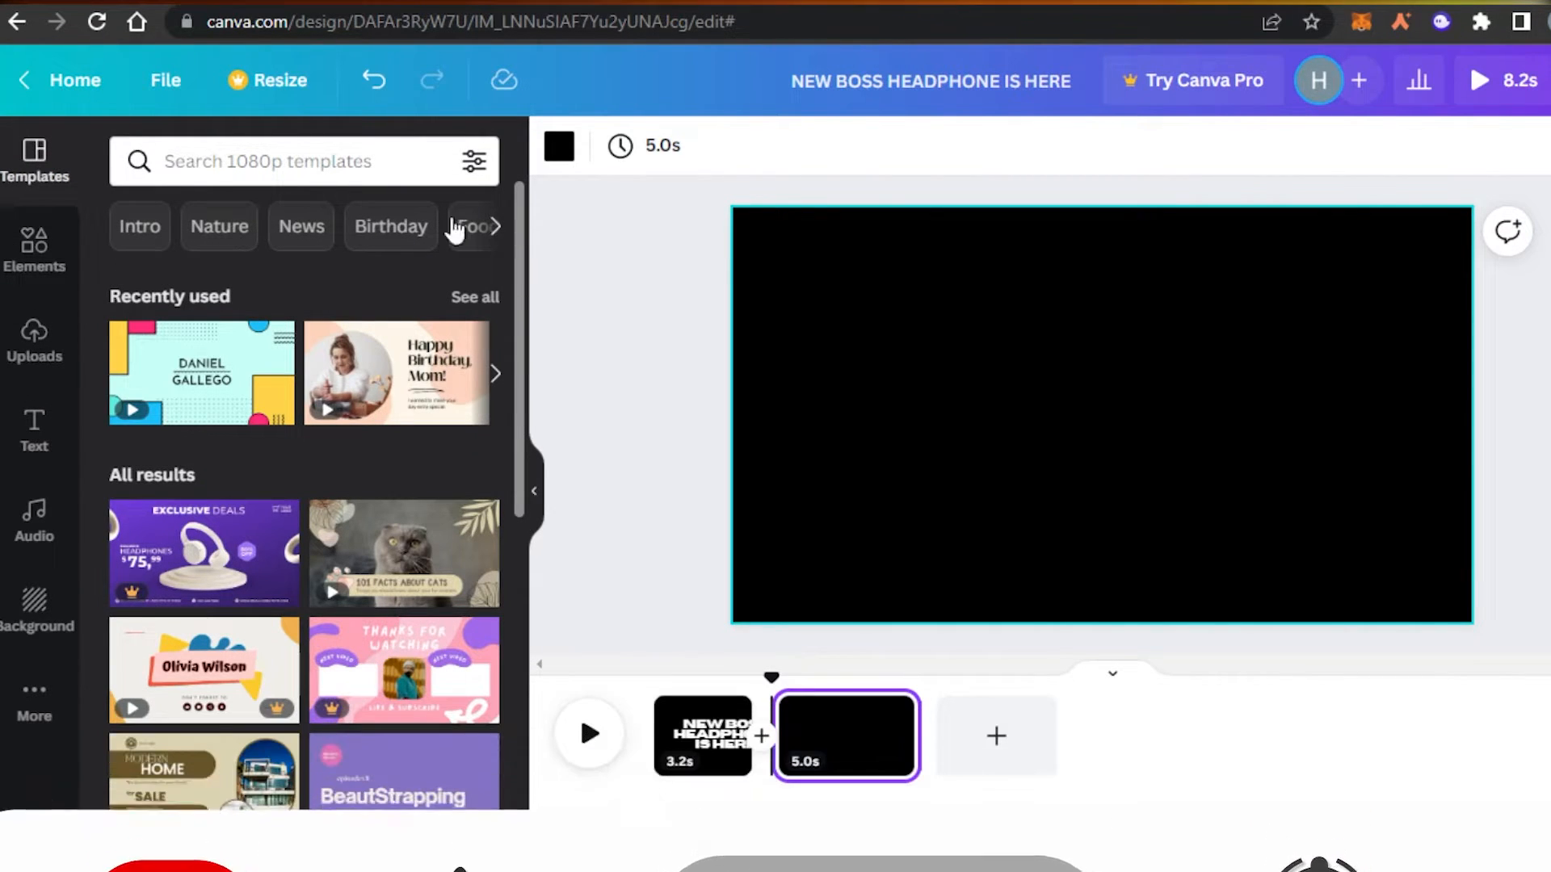
Search templates for 'PRODUCT' and apply the Excello Coach title page to page 2.
left_click(328, 160)
left_click(220, 274)
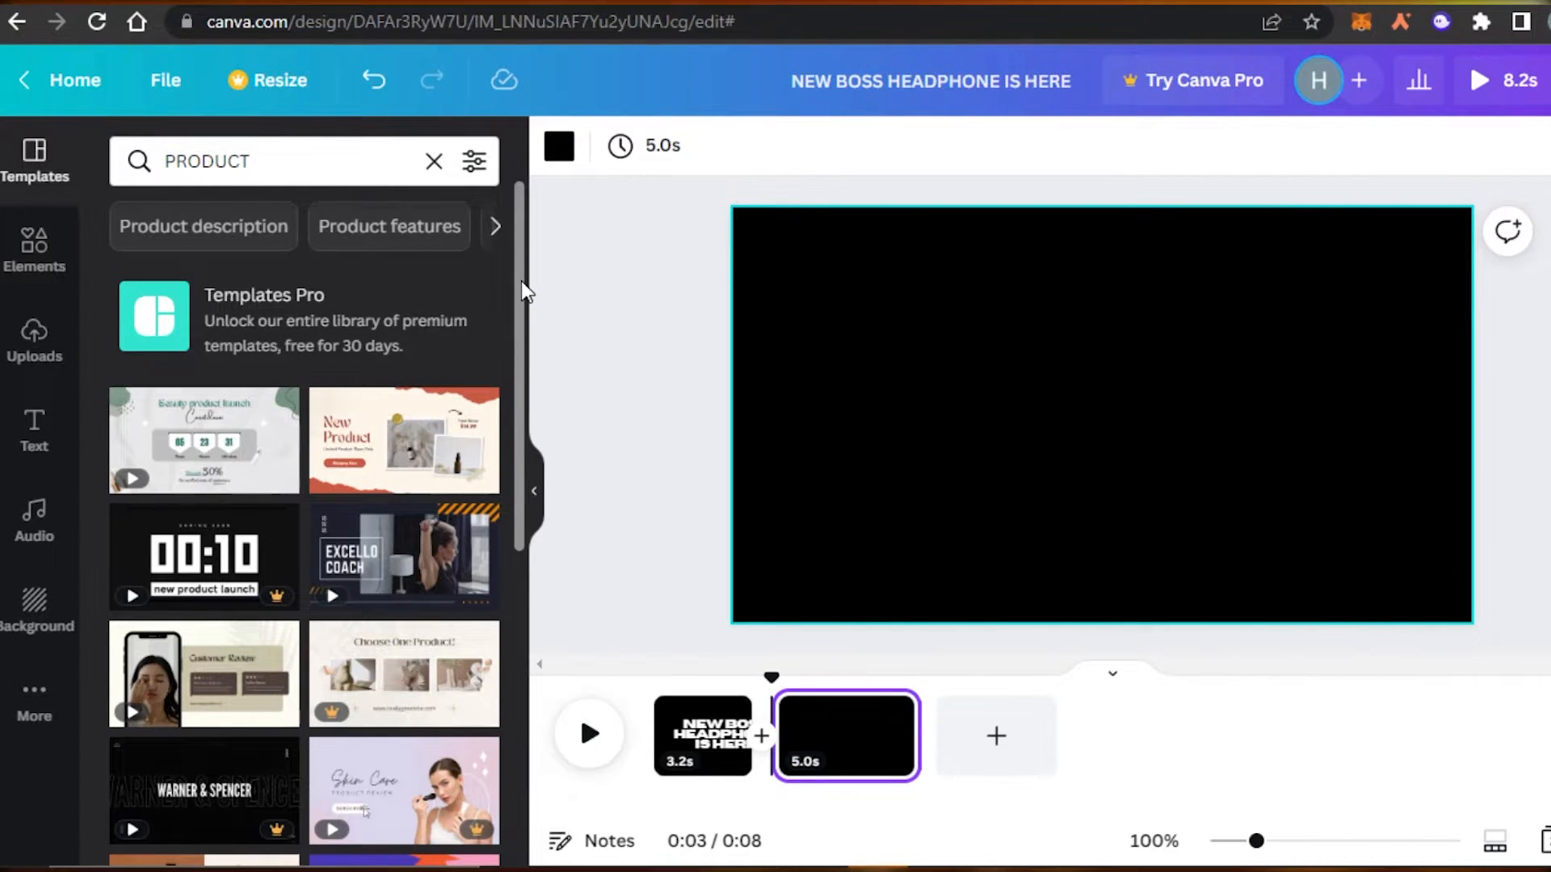
mouse_move(446, 566)
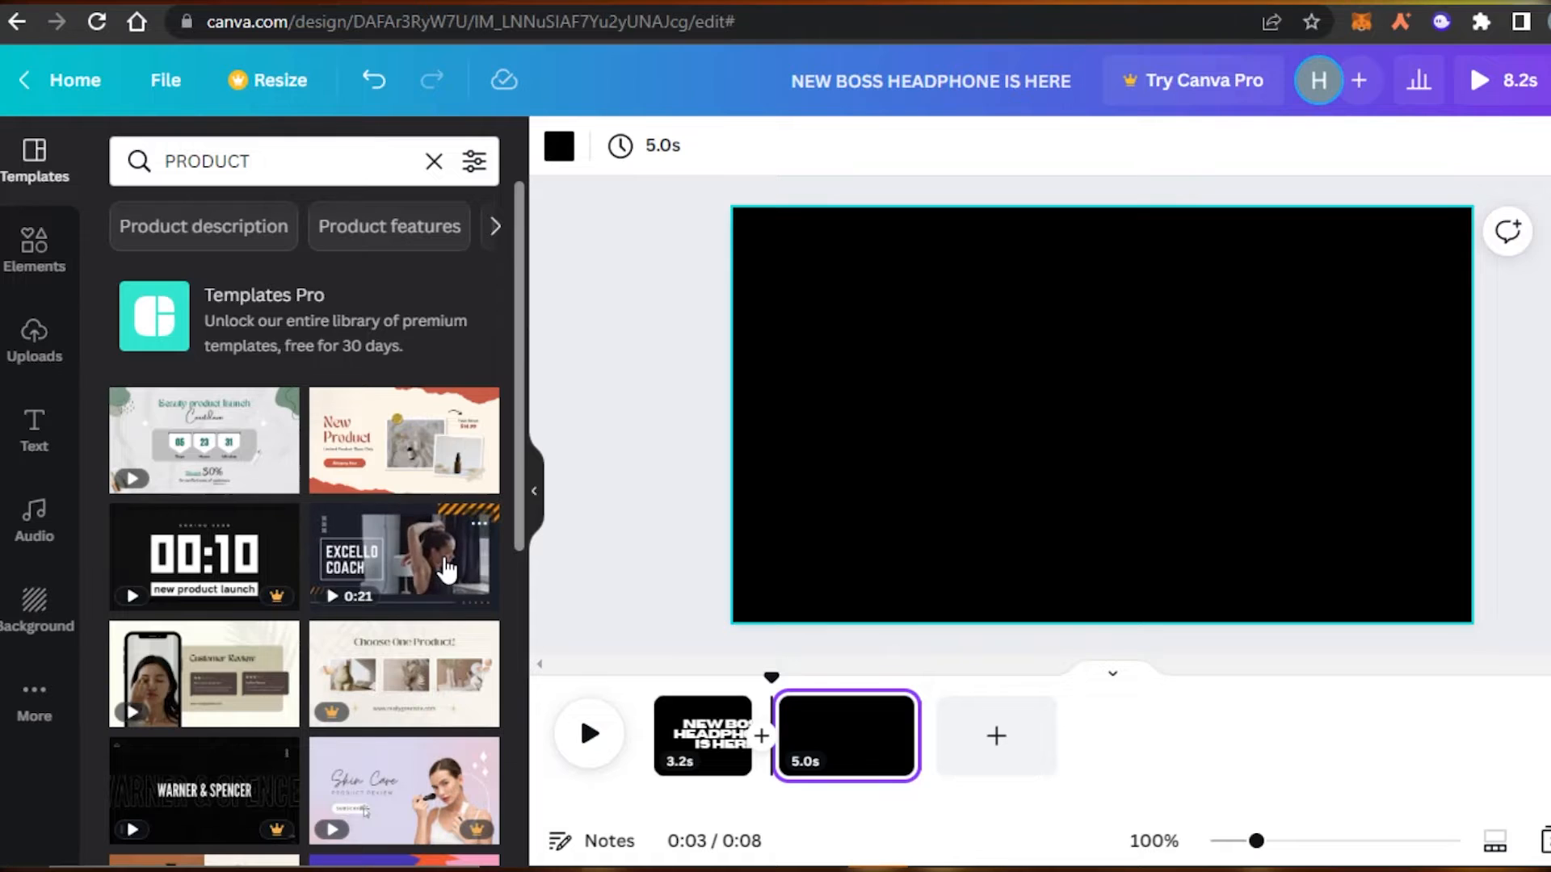
scroll(517, 354, "down", 1)
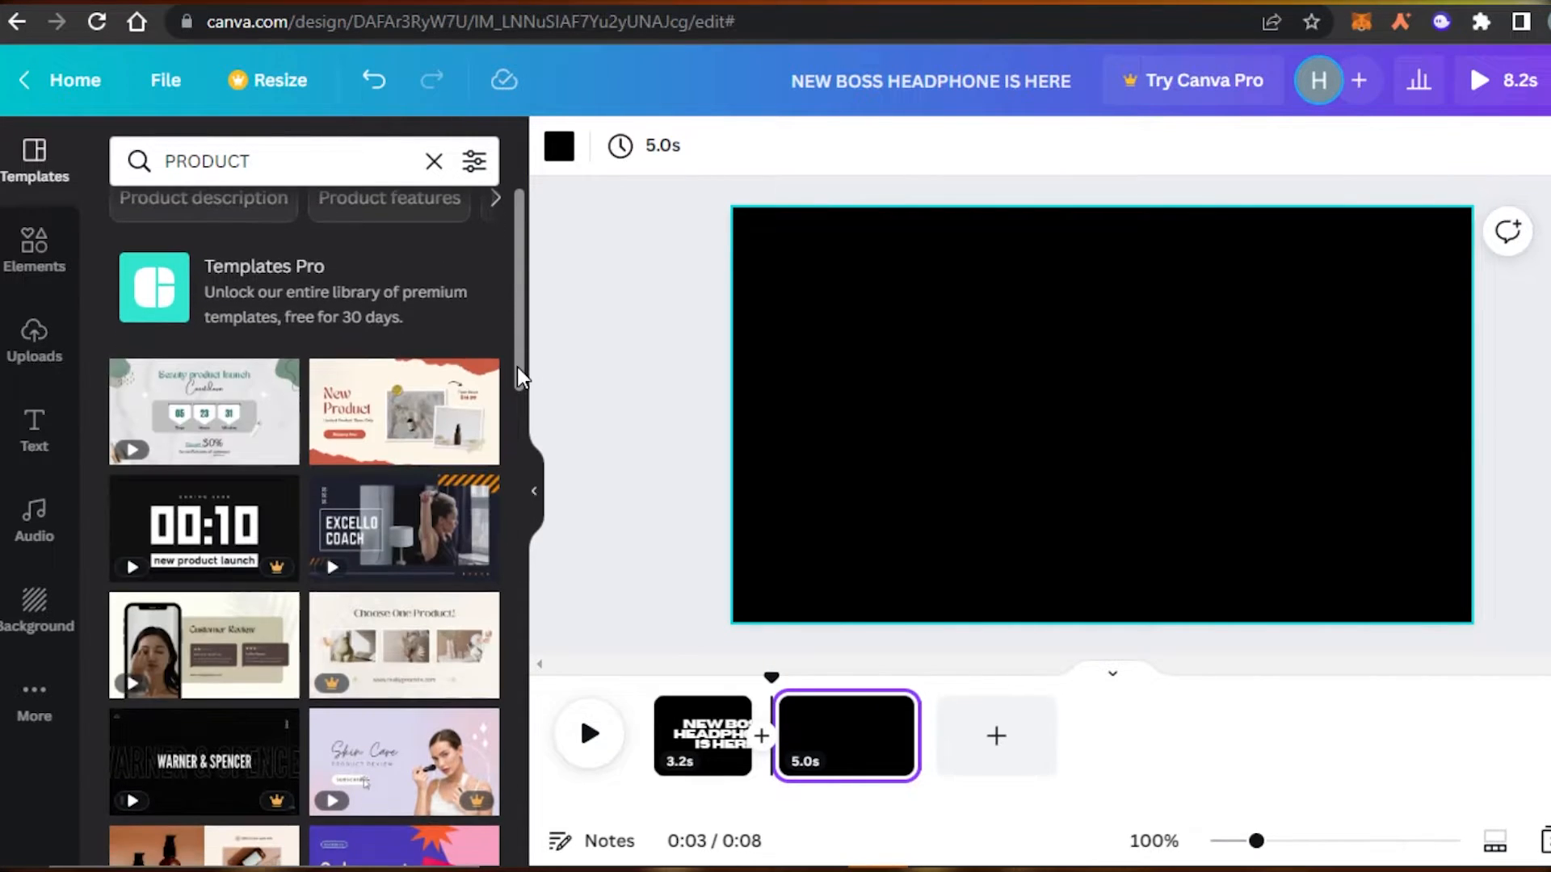
mouse_move(399, 561)
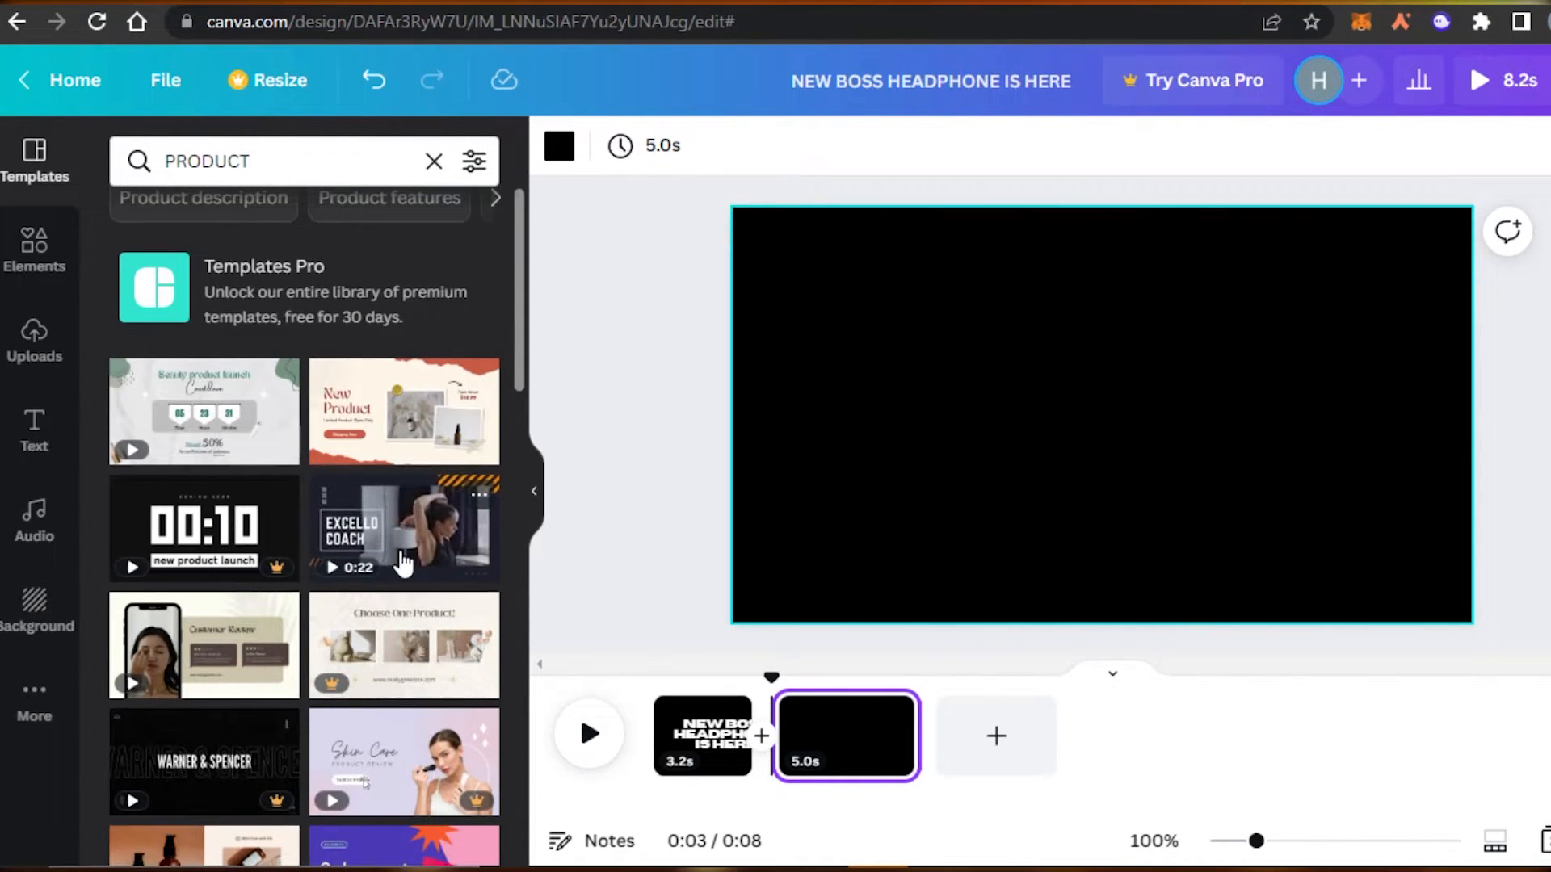
left_click(403, 563)
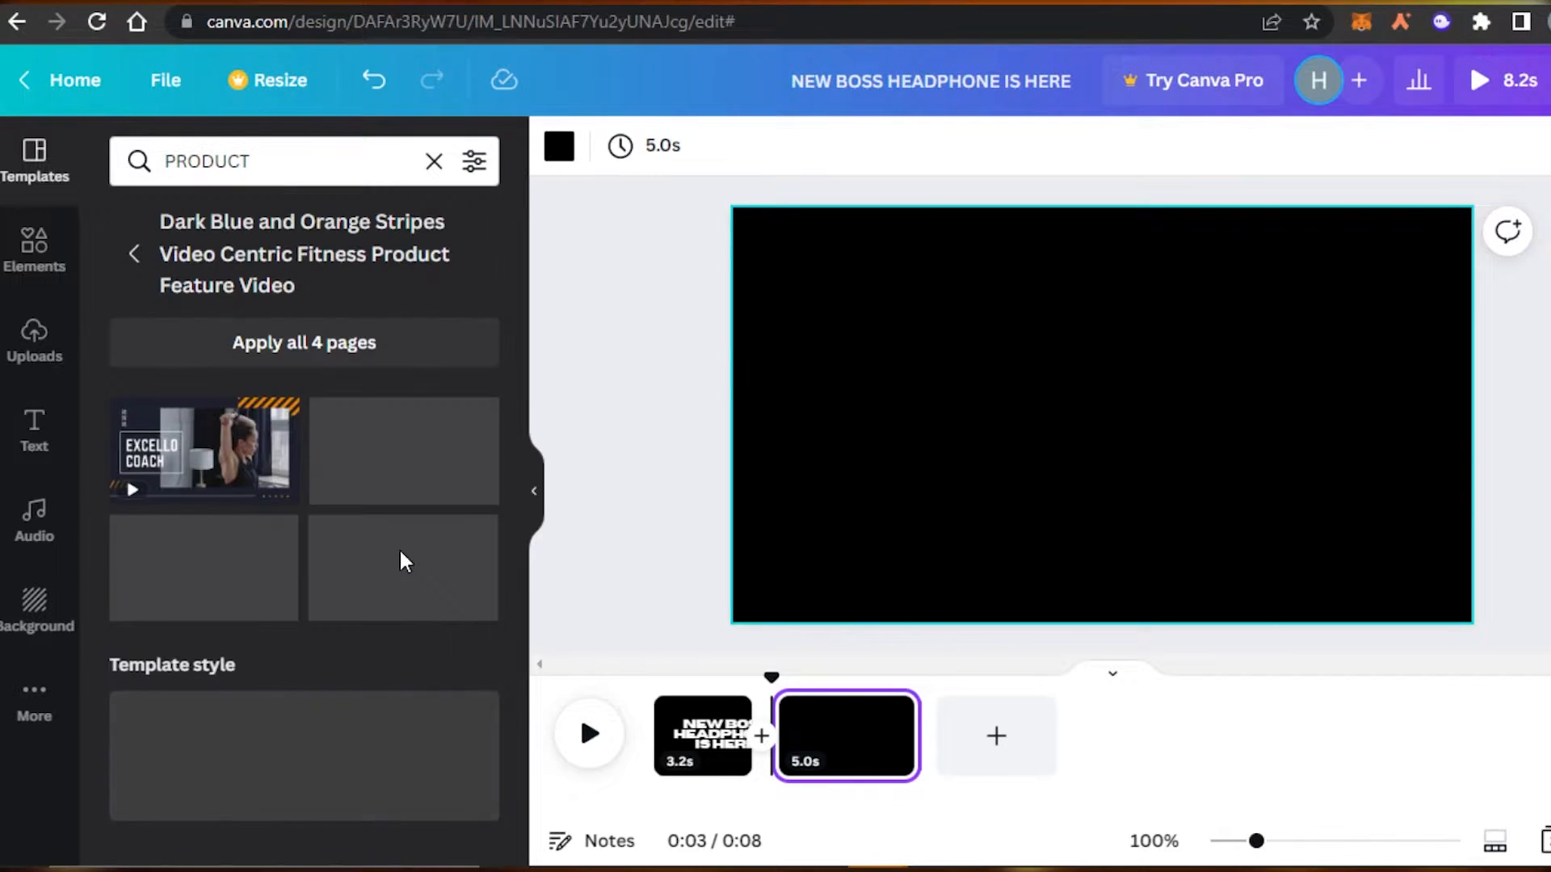
left_click(246, 448)
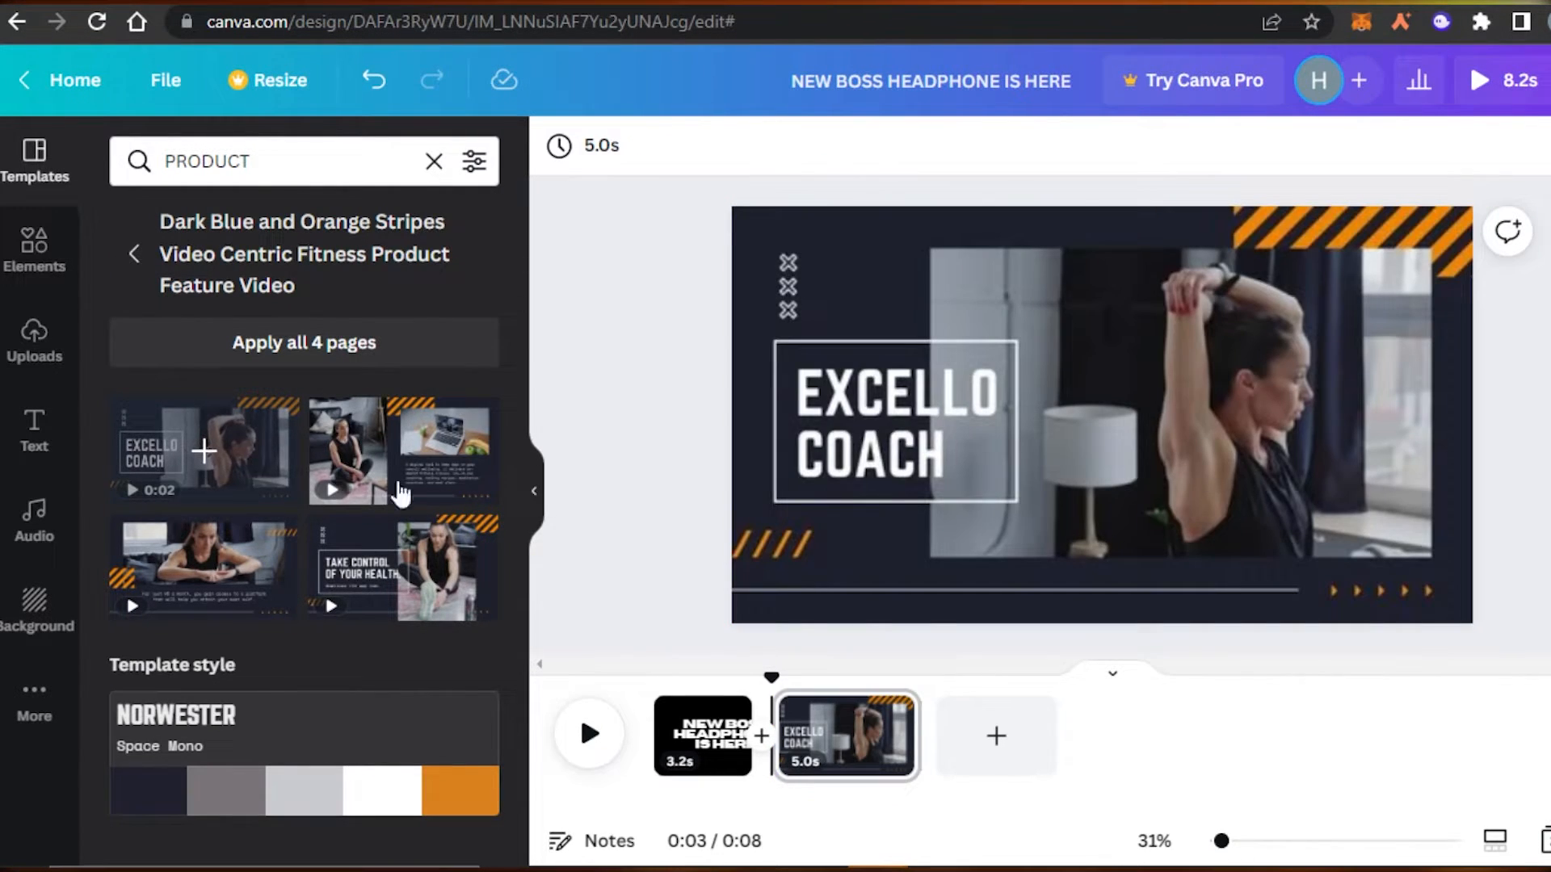
Delete the woman video from its frame, undo the deletion, and bring up the background colours.
left_click(1131, 385)
key("Delete")
key("ctrl+z")
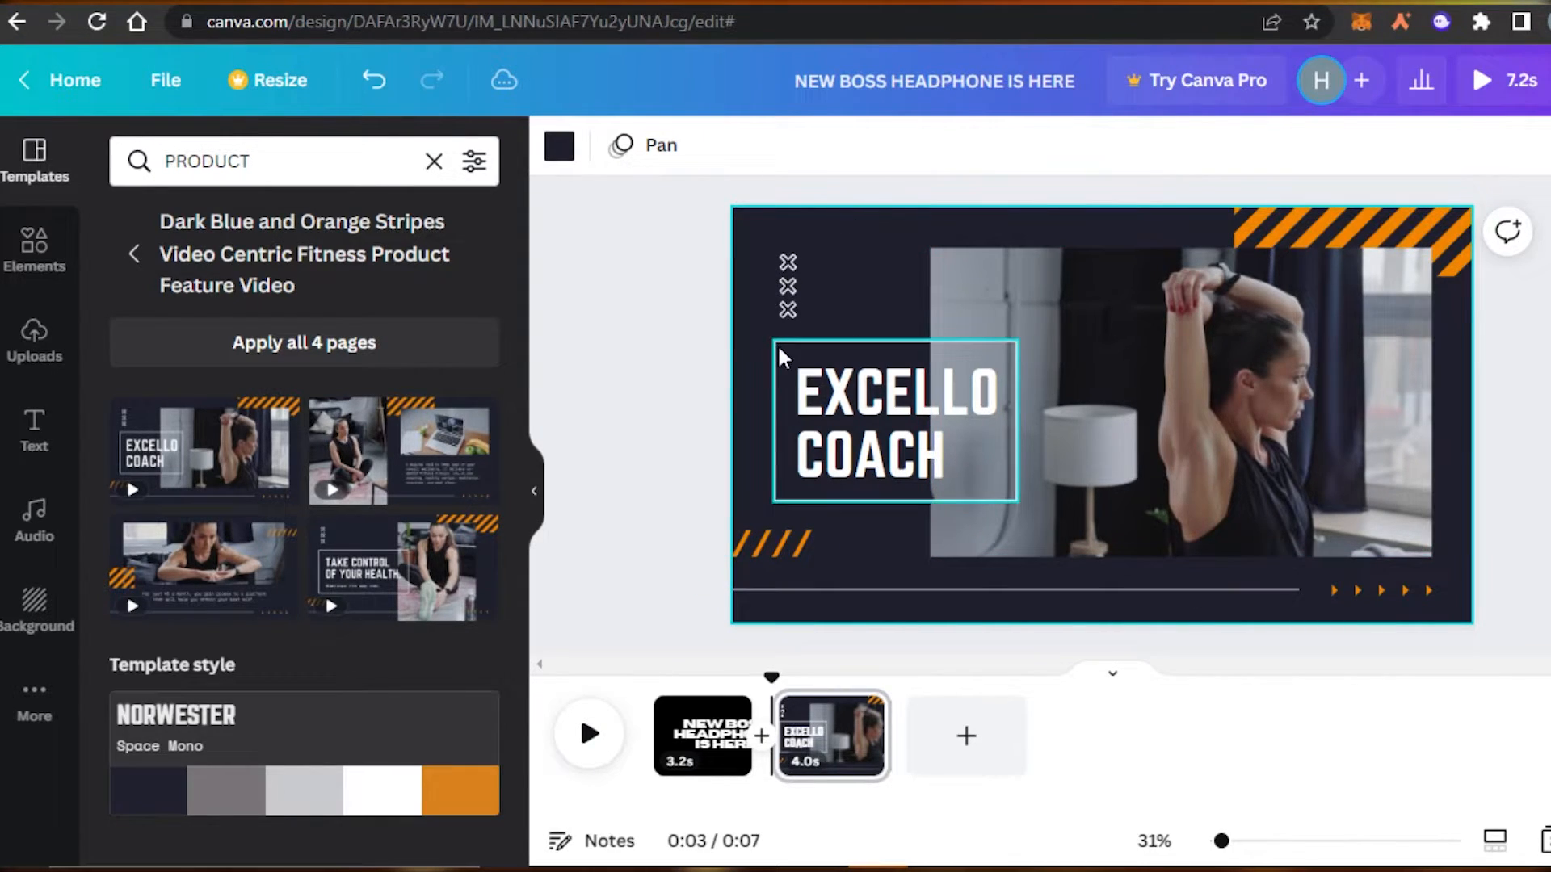
left_click(50, 264)
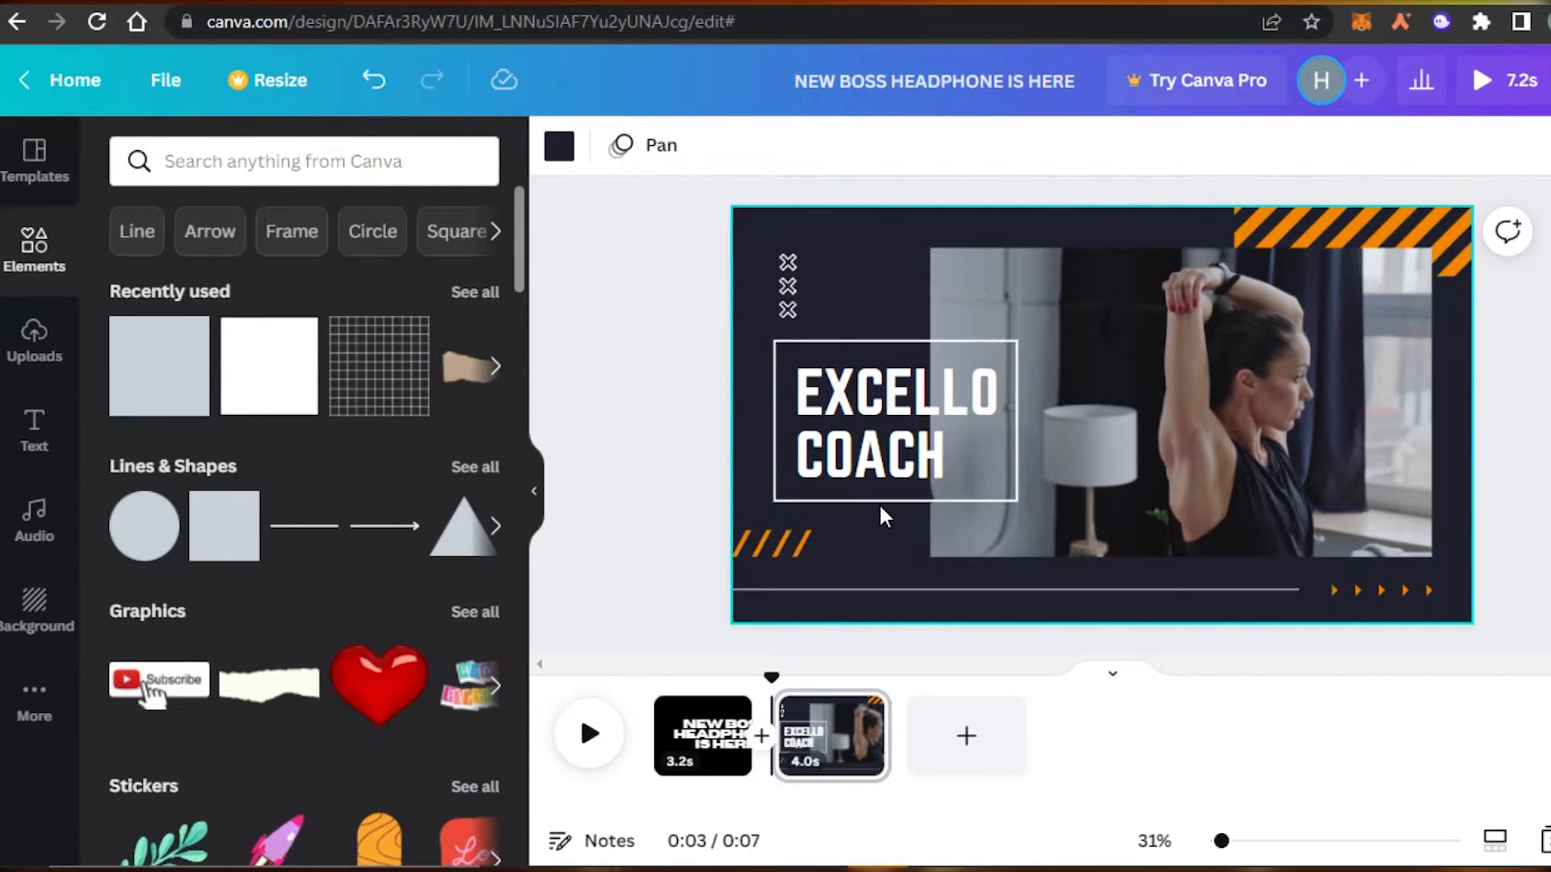
left_click(557, 148)
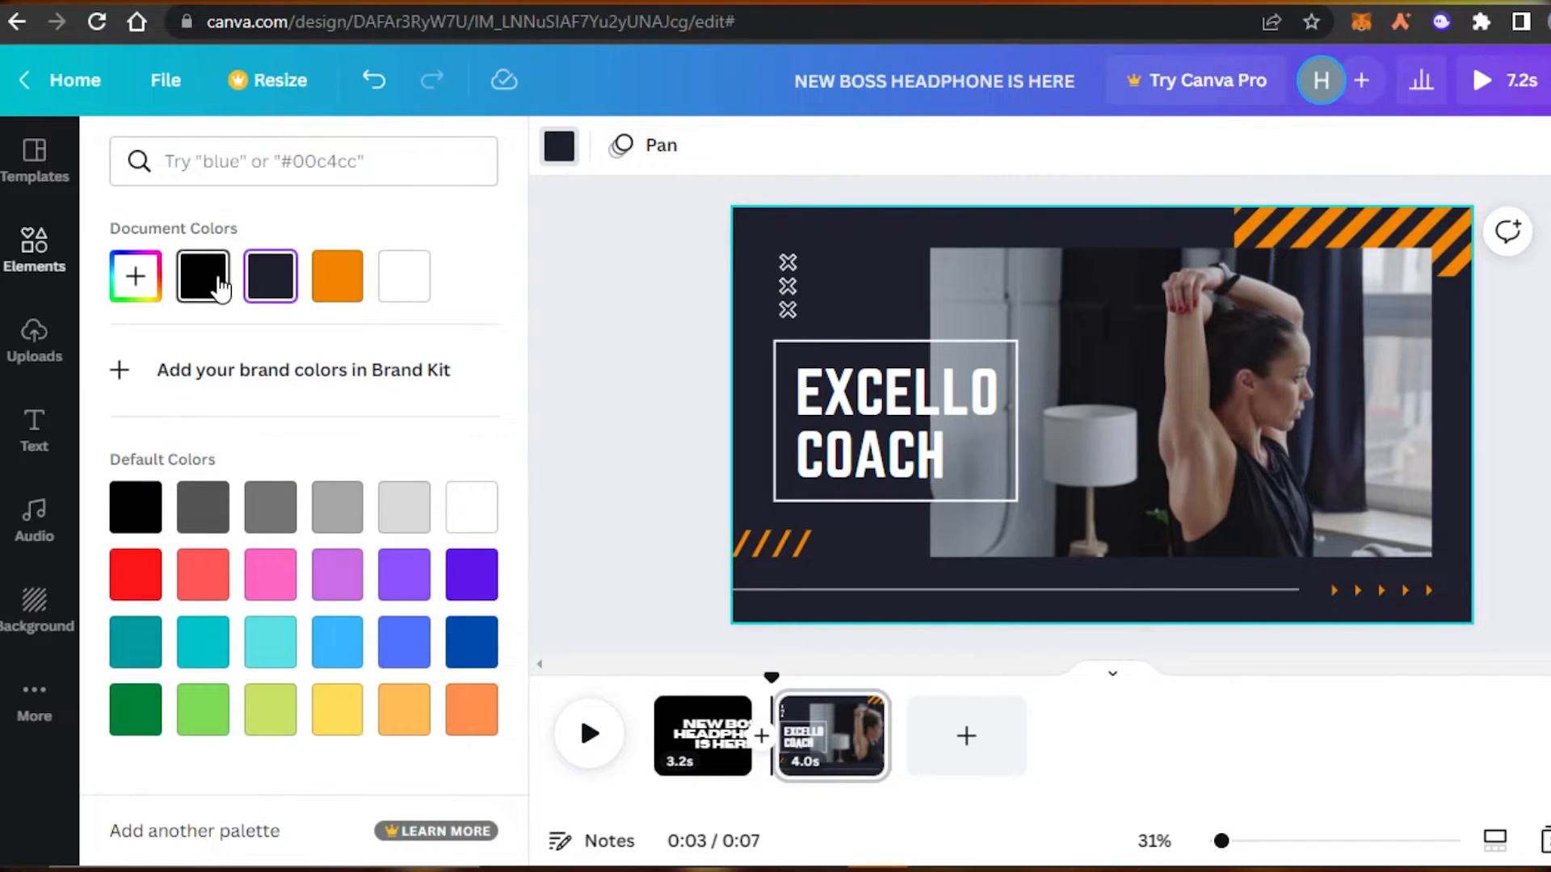
Make page 2's background black and retype the title as 'THE T-46 BEAST MODE'.
left_click(204, 277)
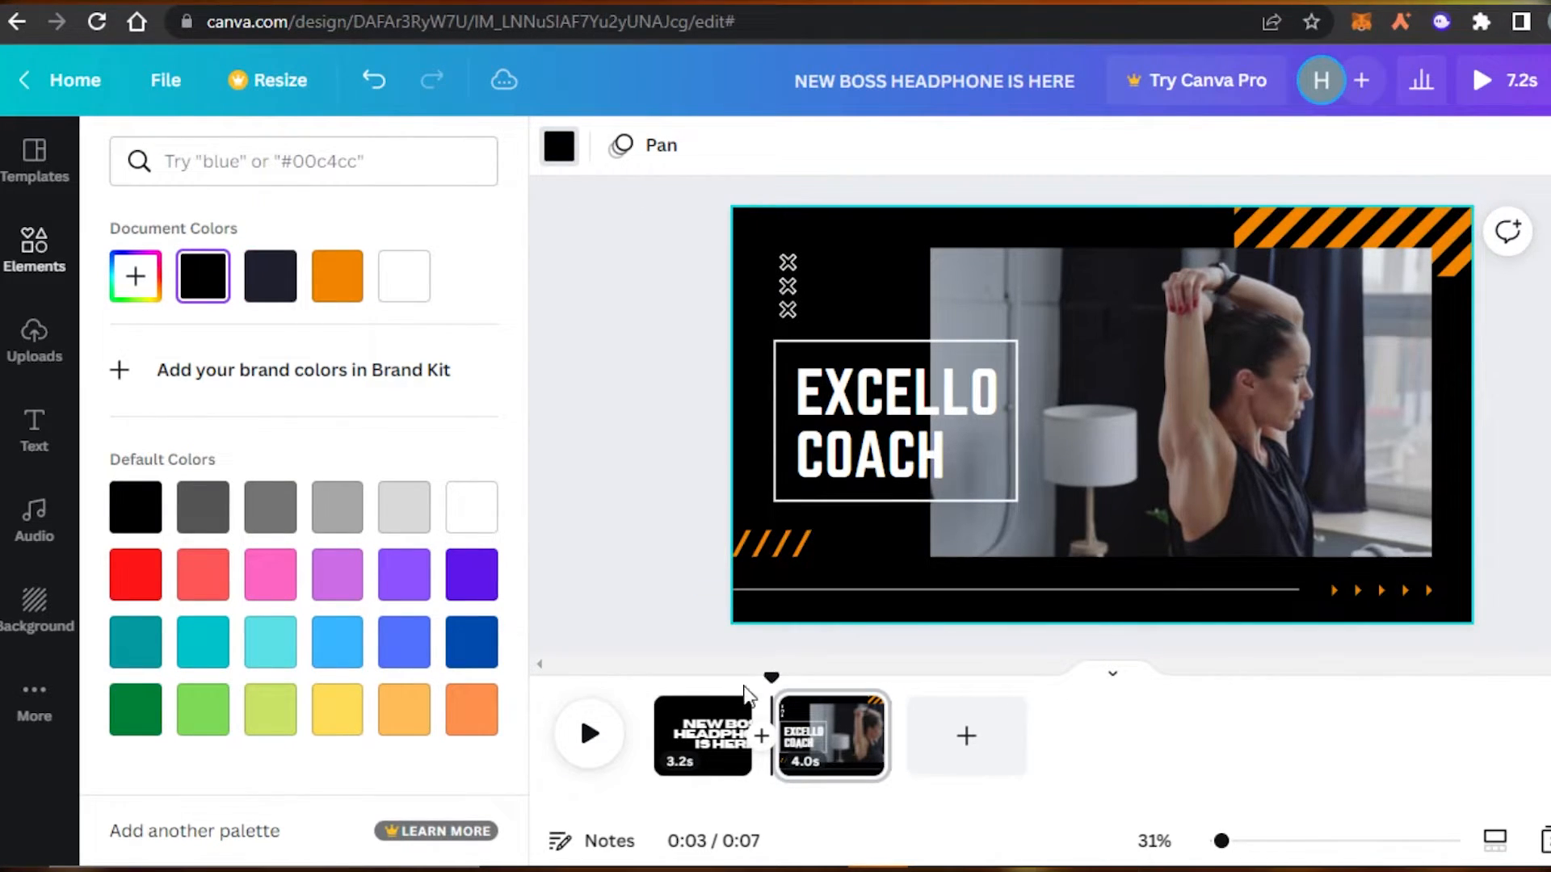
left_click(990, 446)
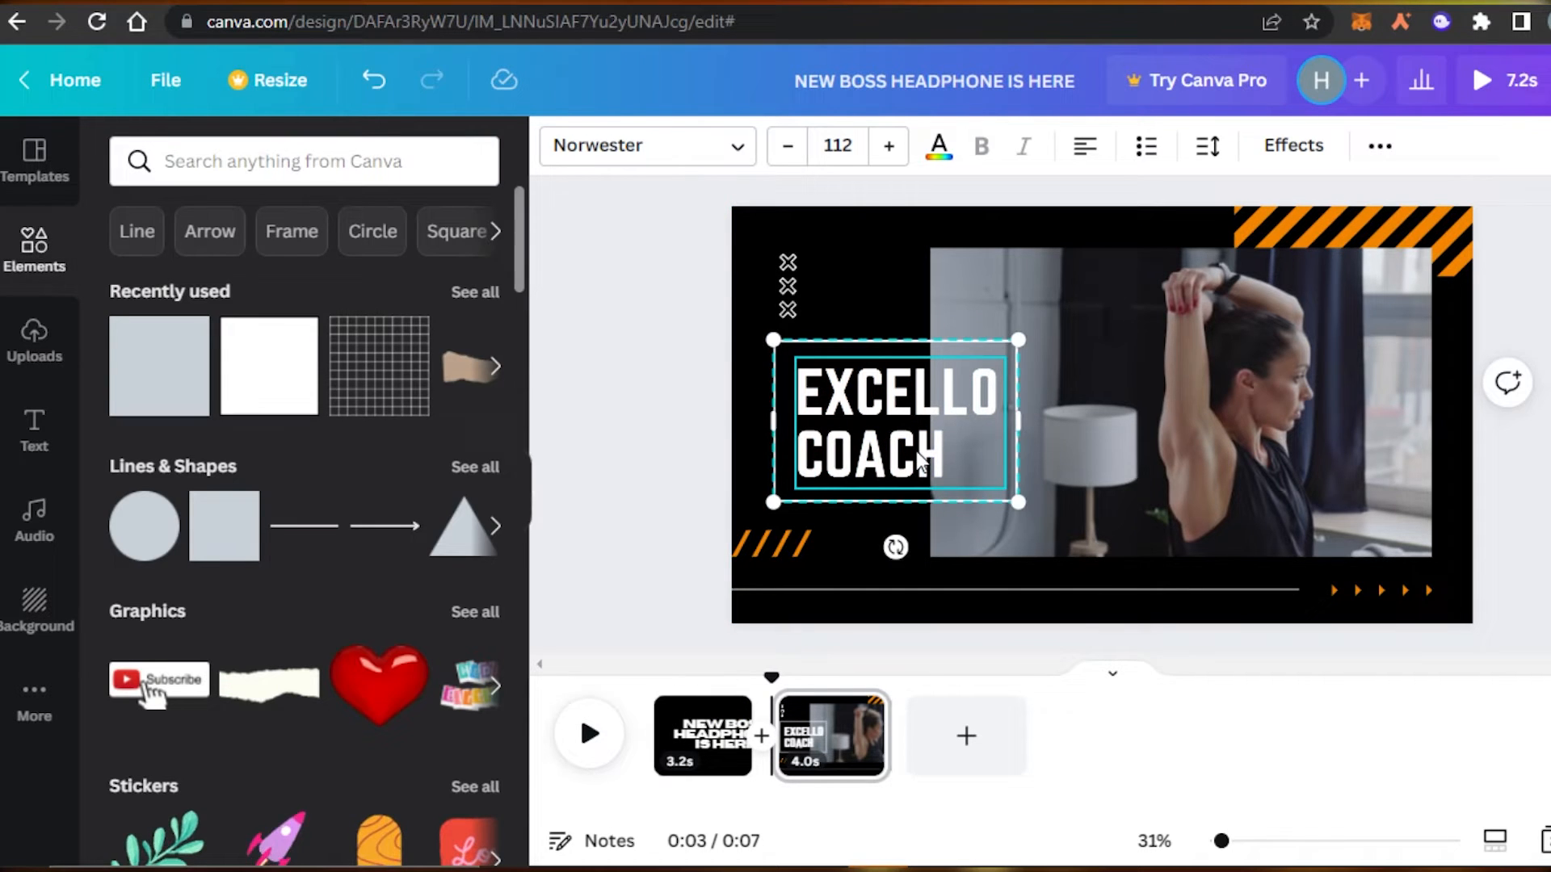
left_click(990, 440)
key("BackSpace")
key("BackSpace")
key("BackSpace")
key("BackSpace")
key("BackSpace")
key("BackSpace")
key("BackSpace")
key("BackSpace")
key("BackSpace")
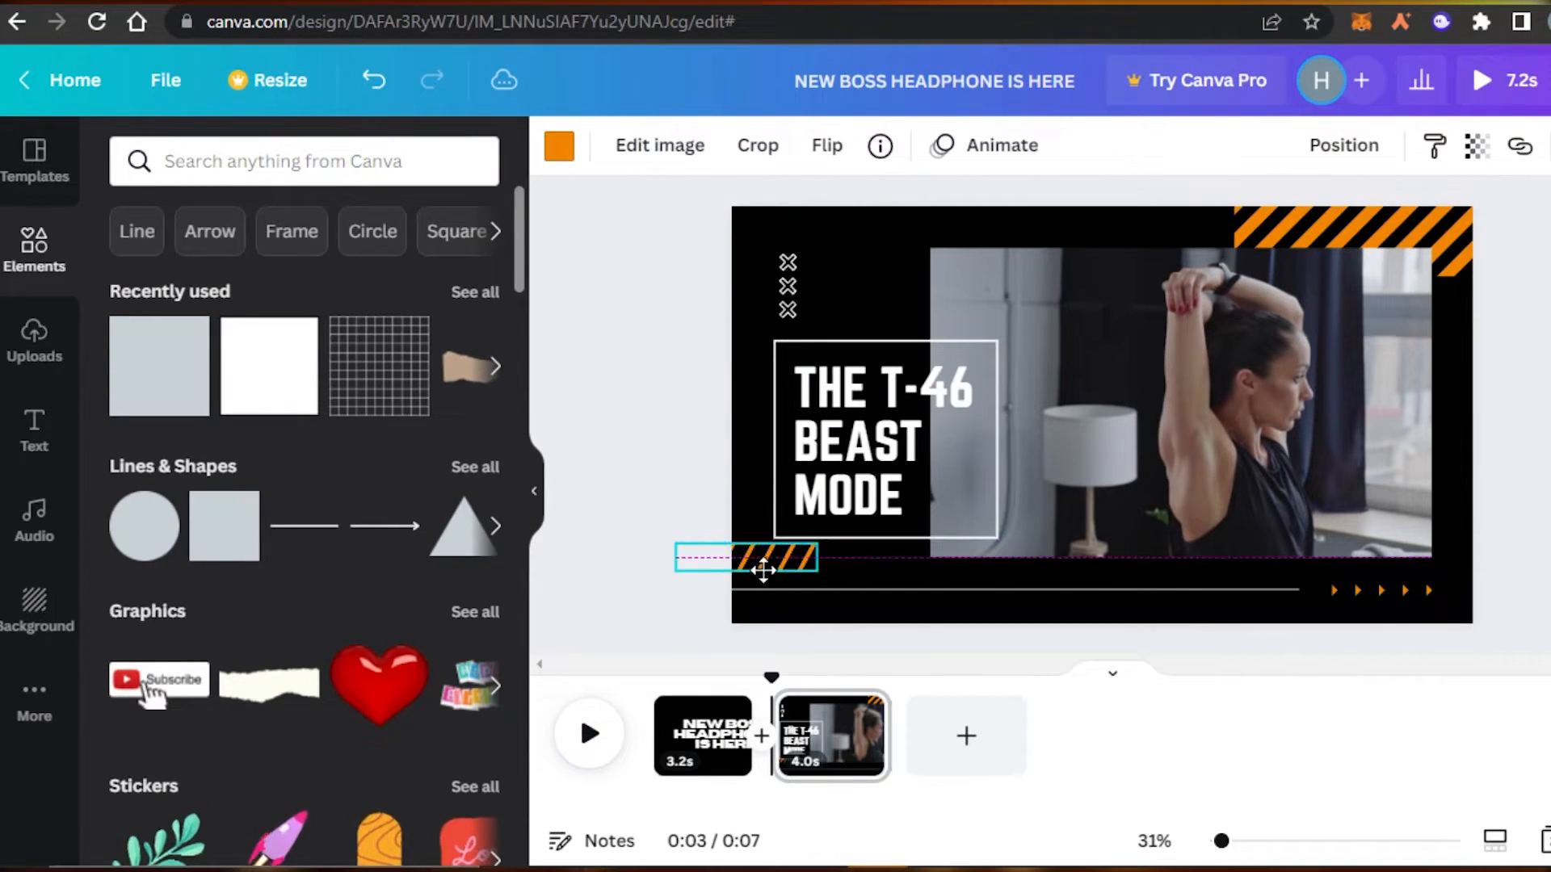
Move the orange stripes up just beneath the title box, then select the page's video.
left_click_drag(762, 571, 767, 571)
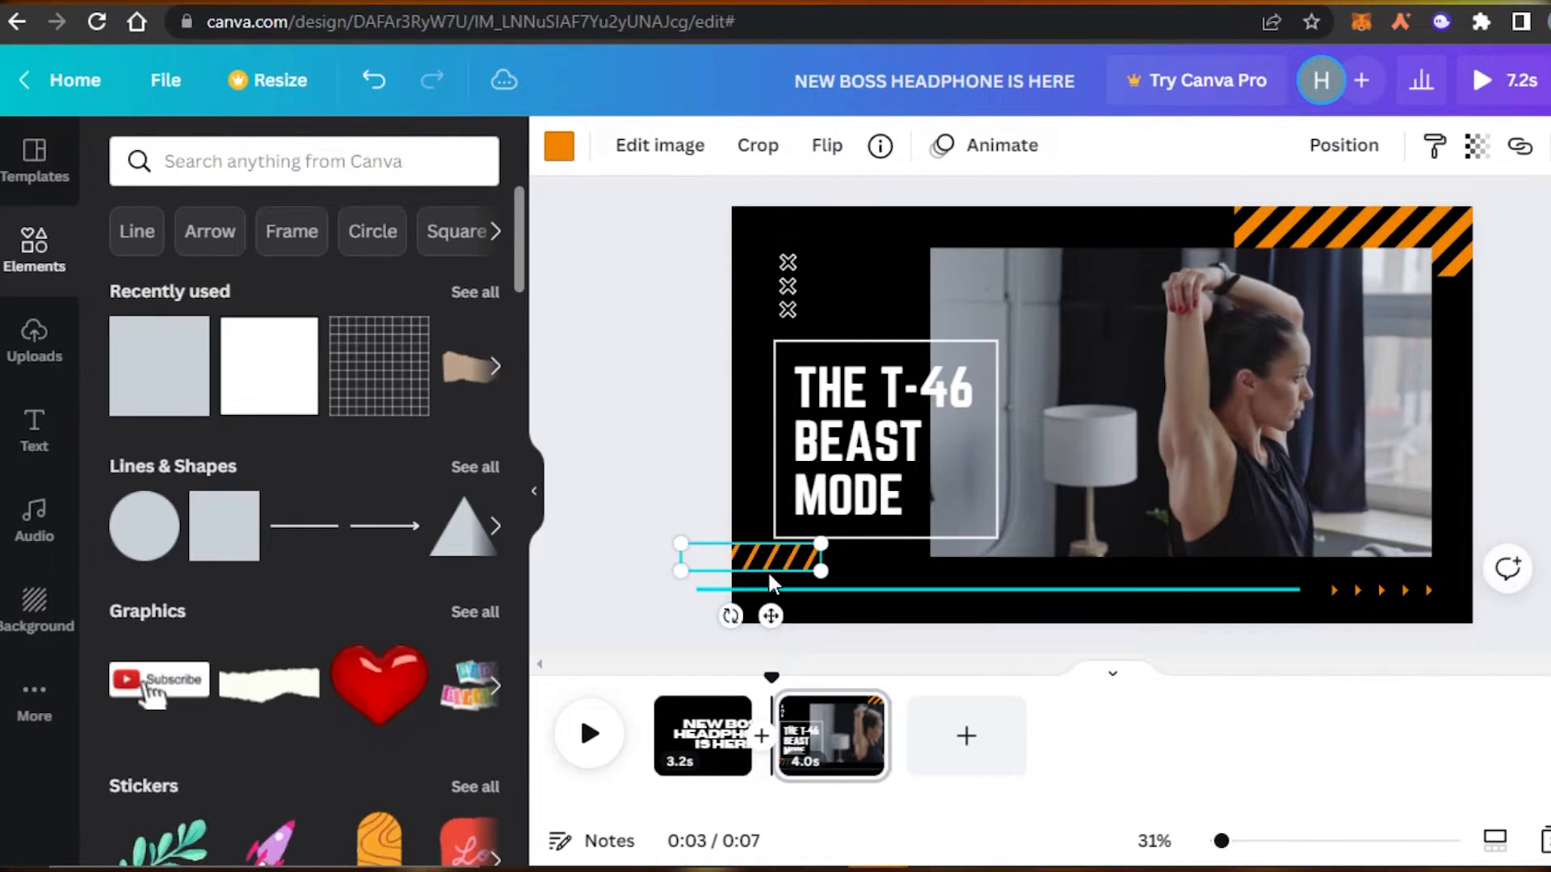
key("Escape")
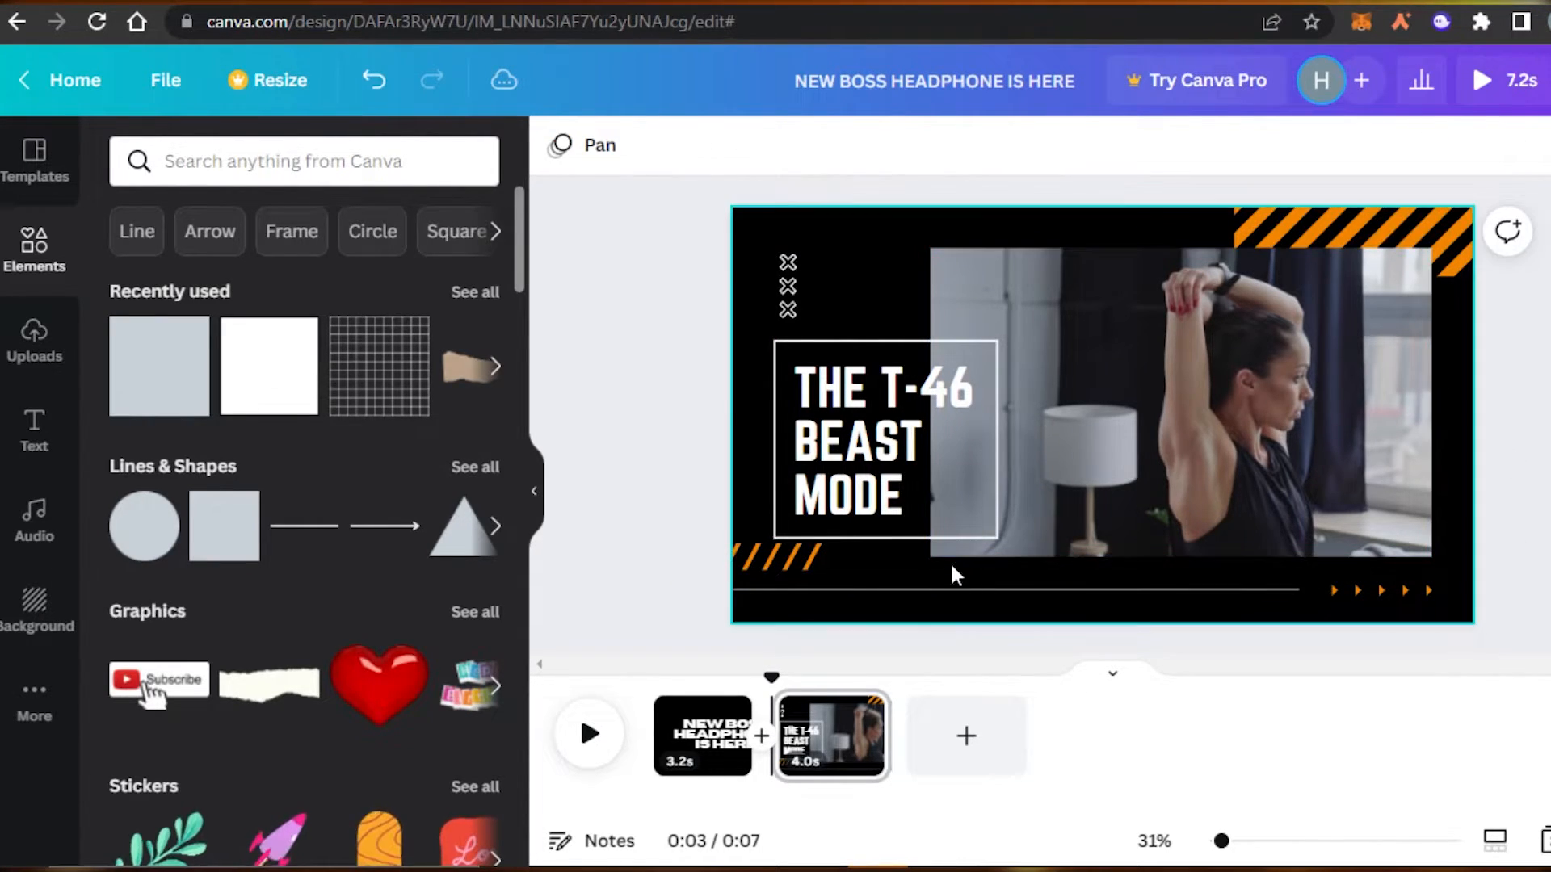
left_click_drag(804, 555, 837, 544)
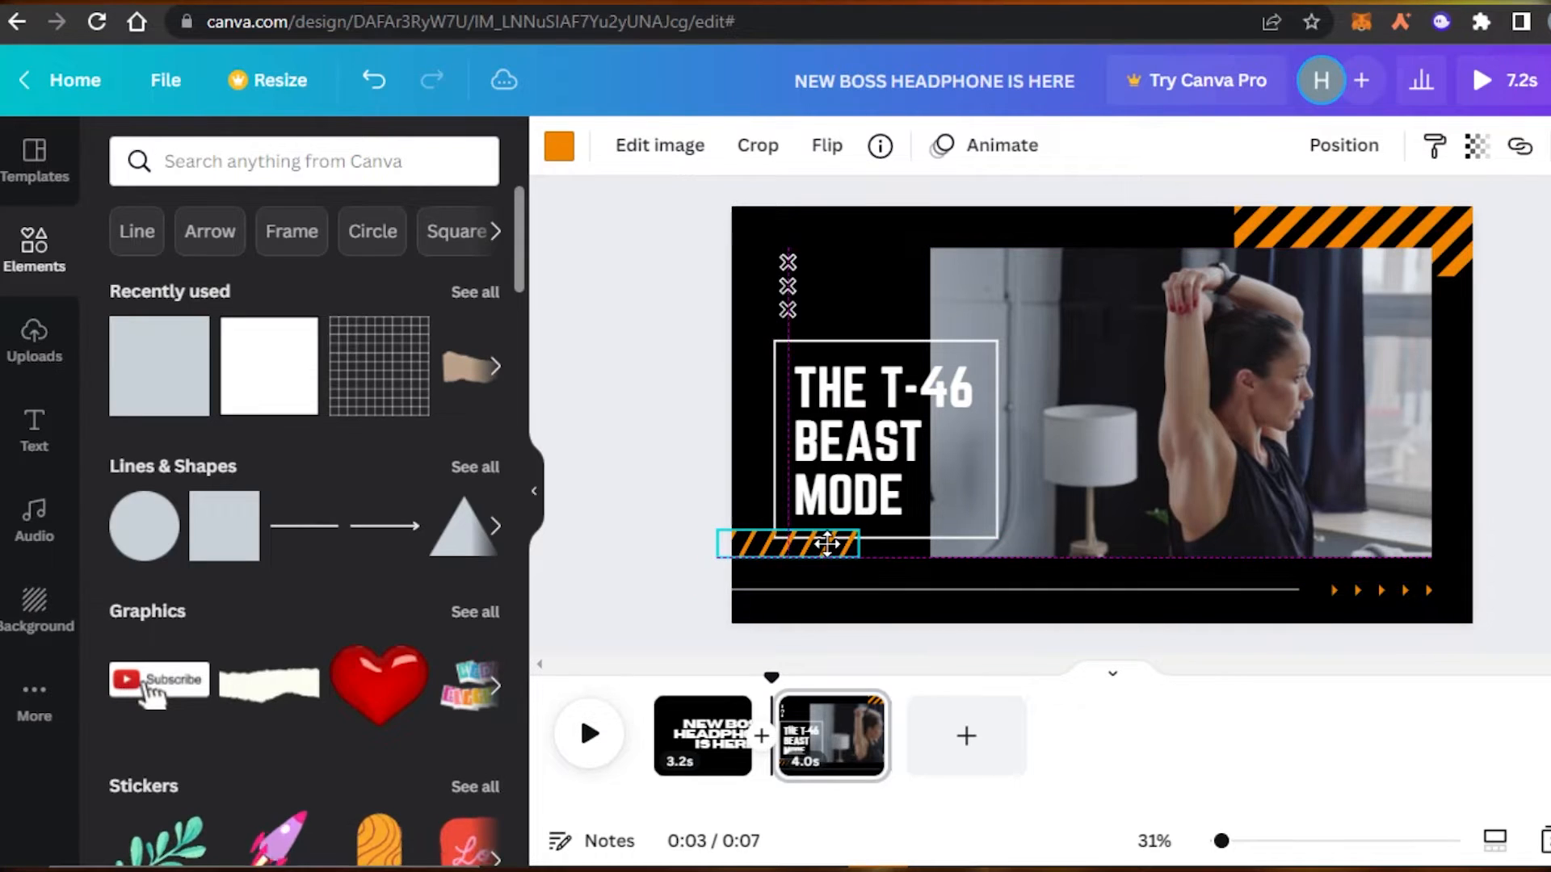
key("Escape")
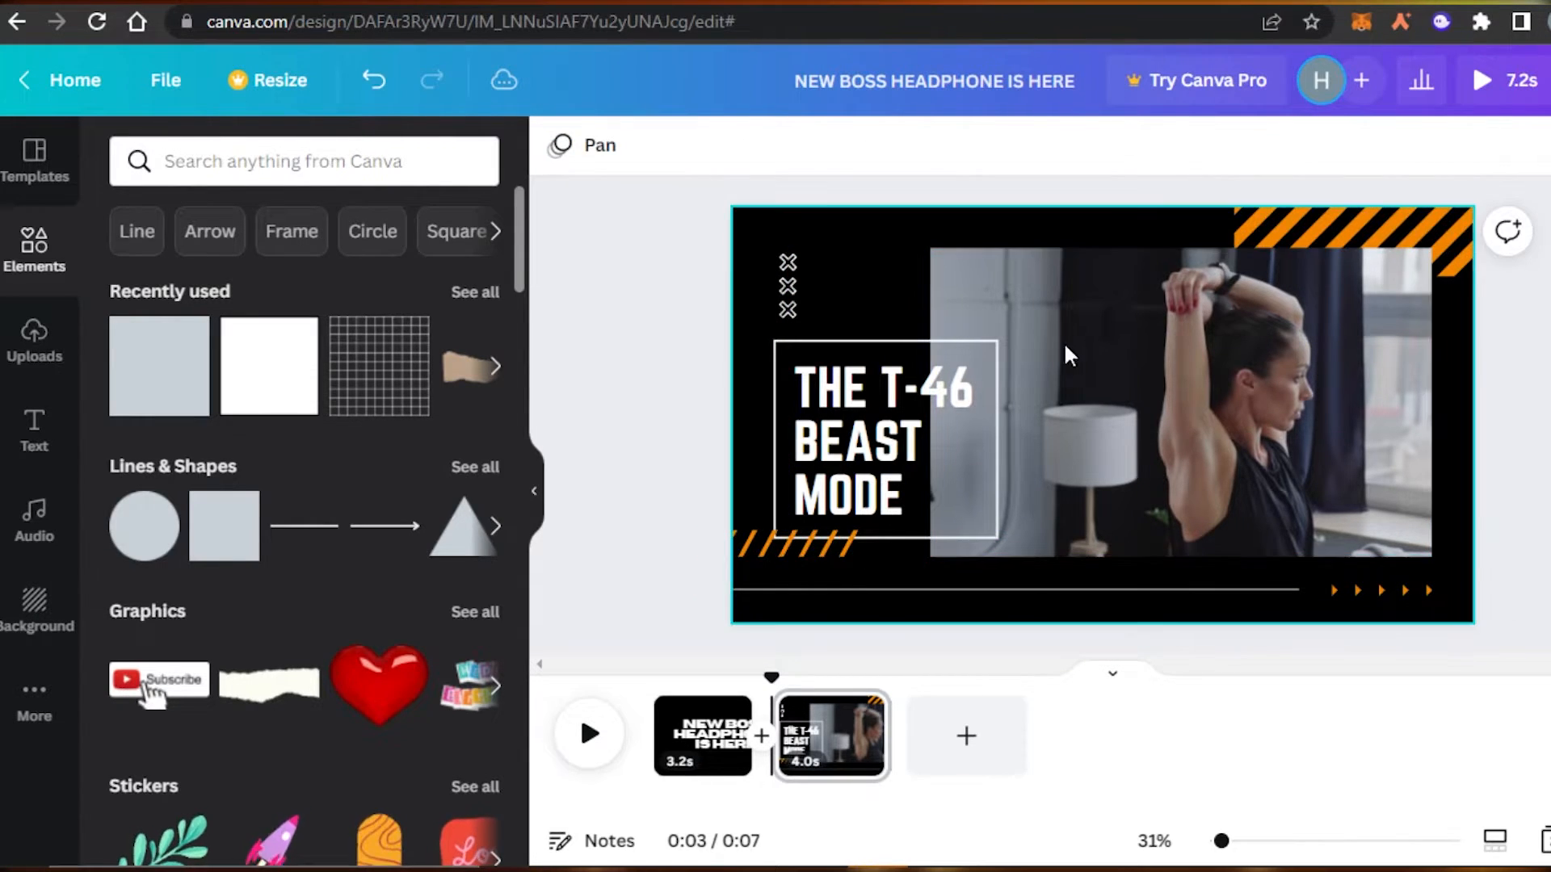
left_click(1085, 352)
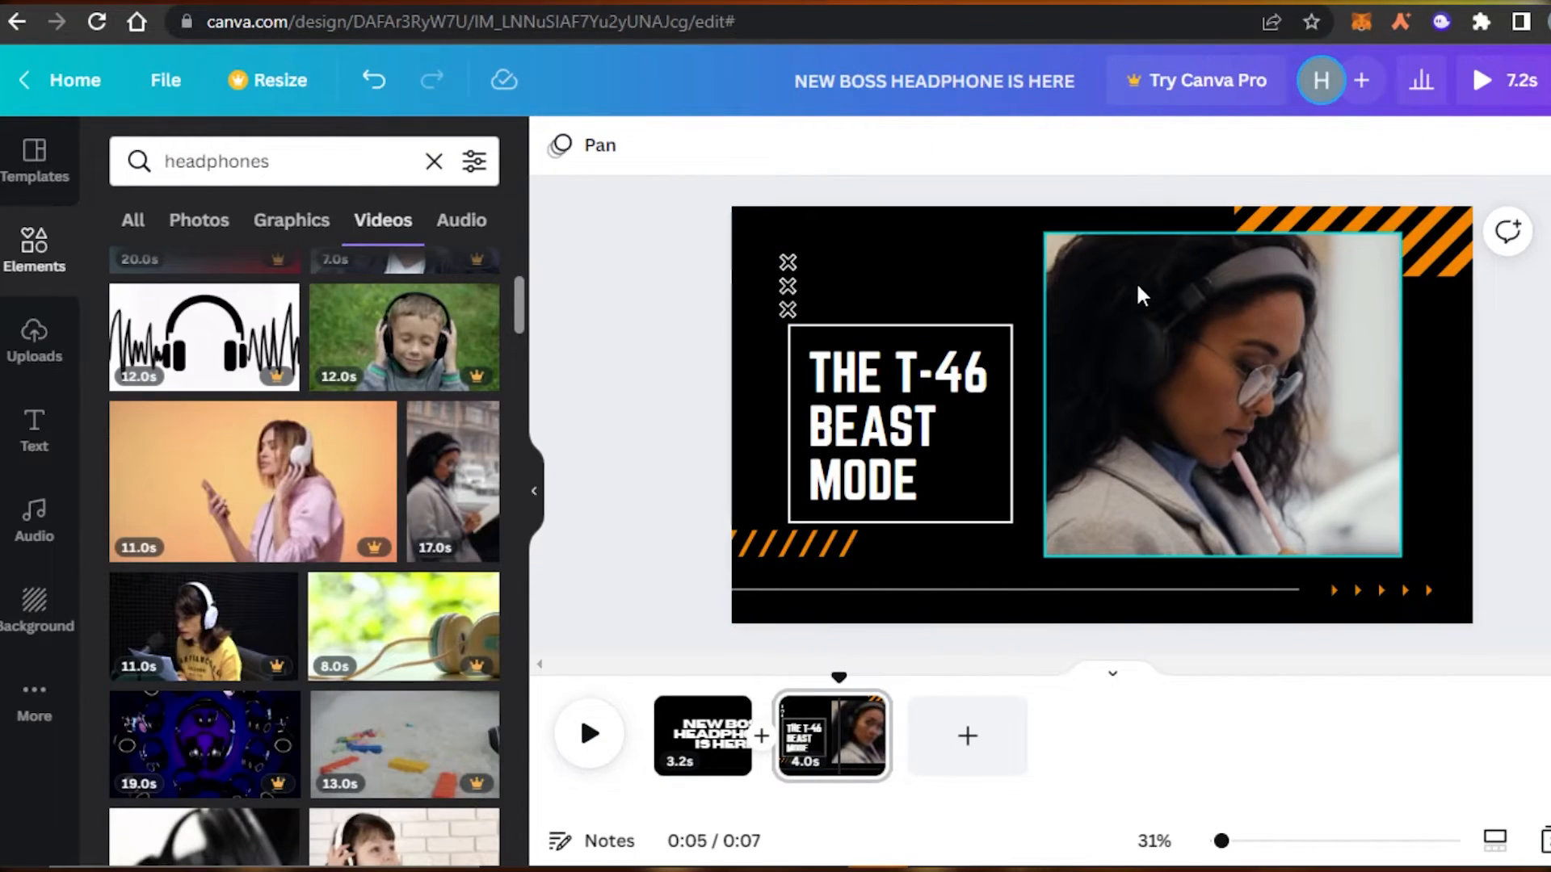
Preview the design's playback, then stop it on the T-46 Beast Mode page.
left_click(1180, 361)
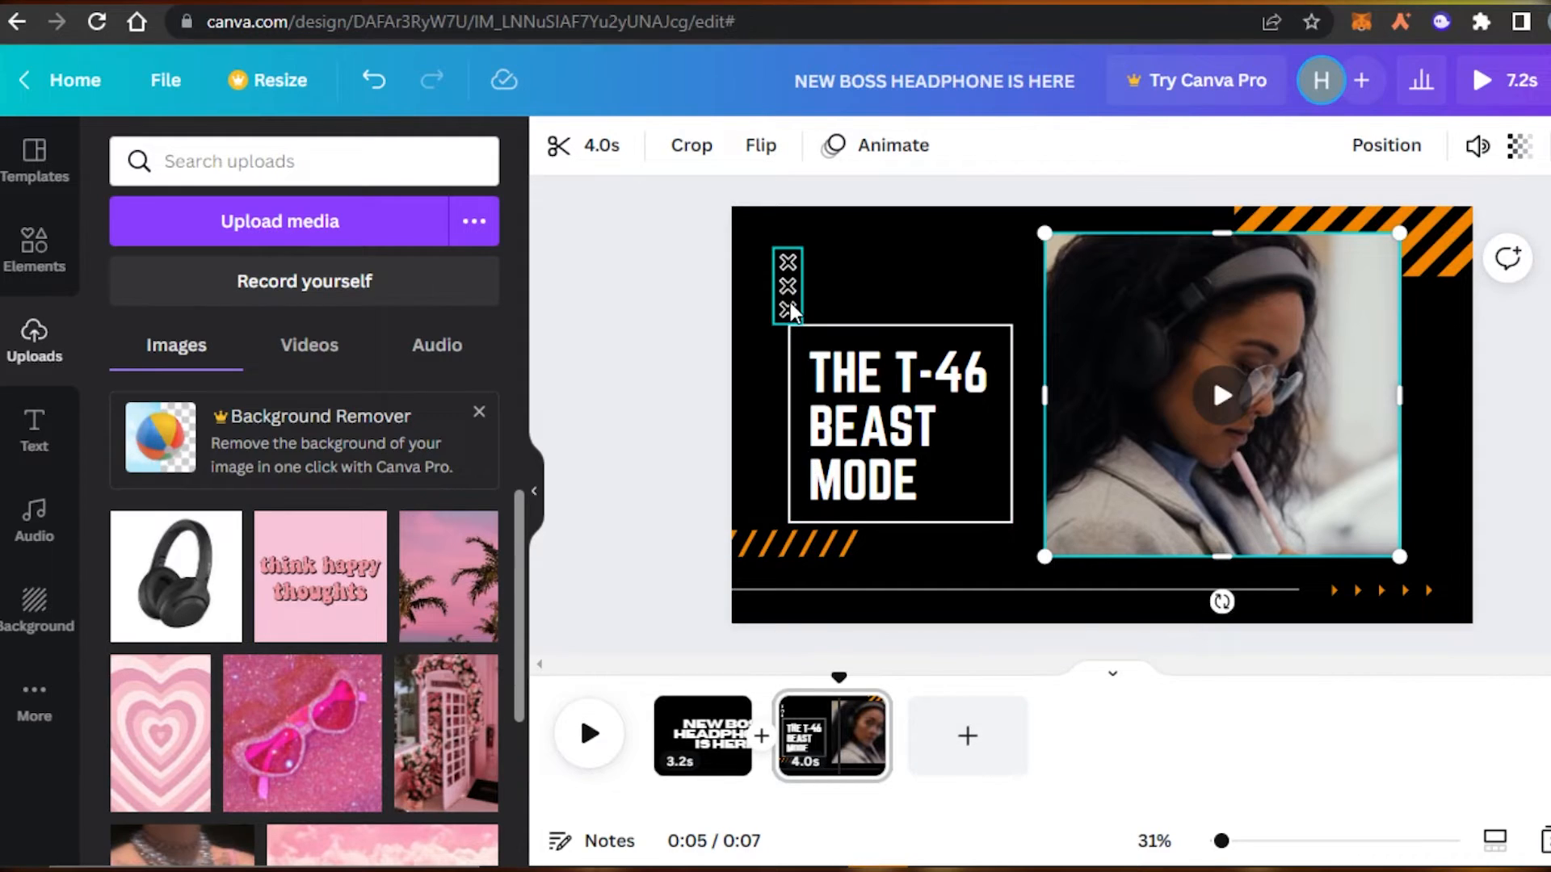
left_click(593, 735)
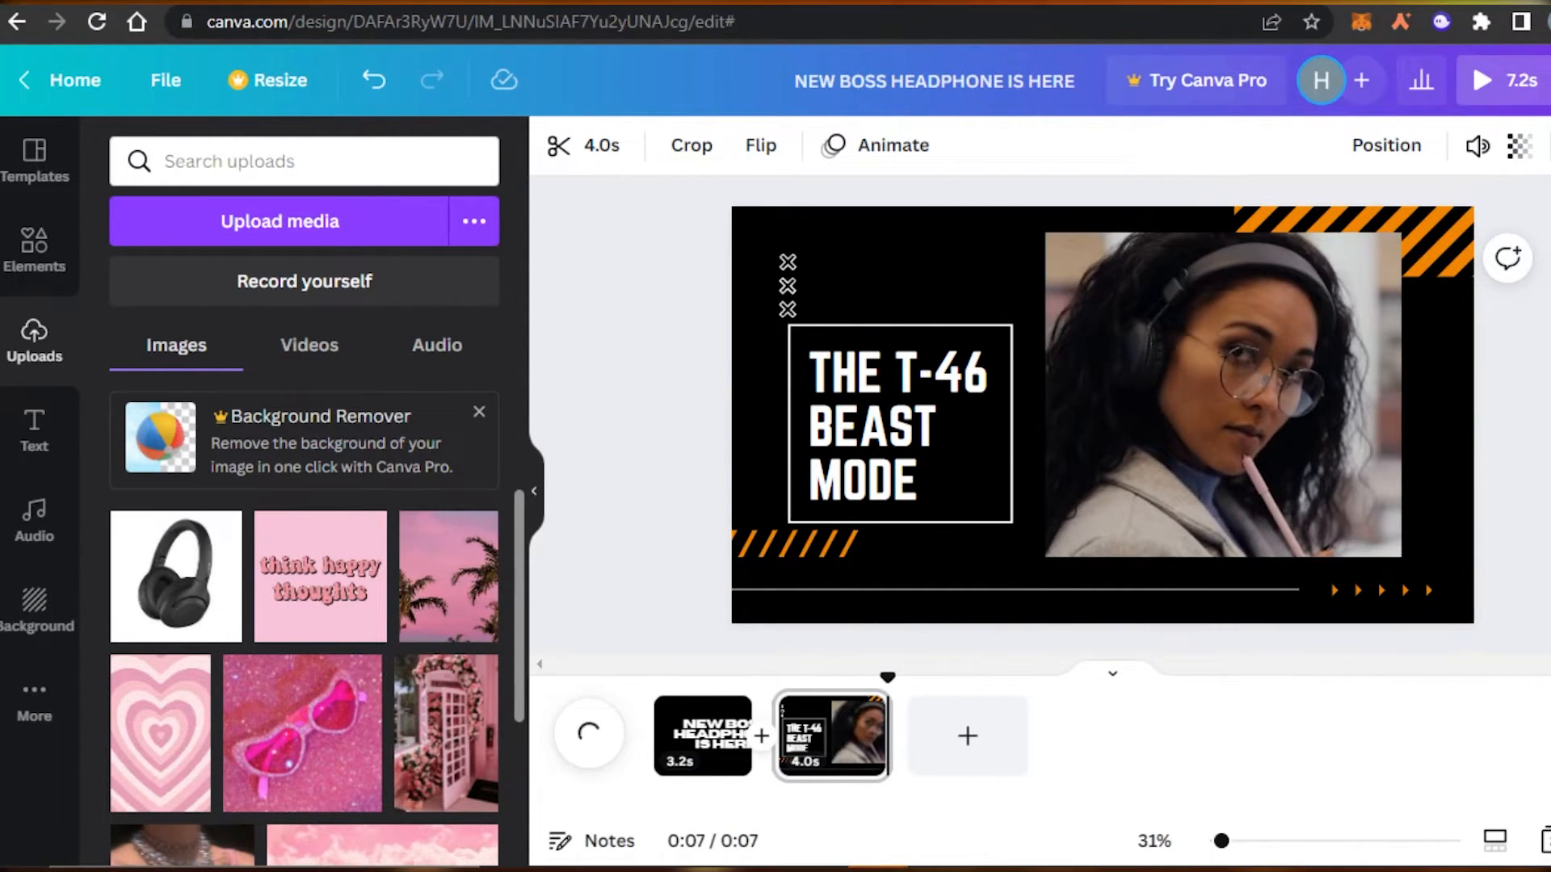
left_click(1257, 365)
left_click(831, 735)
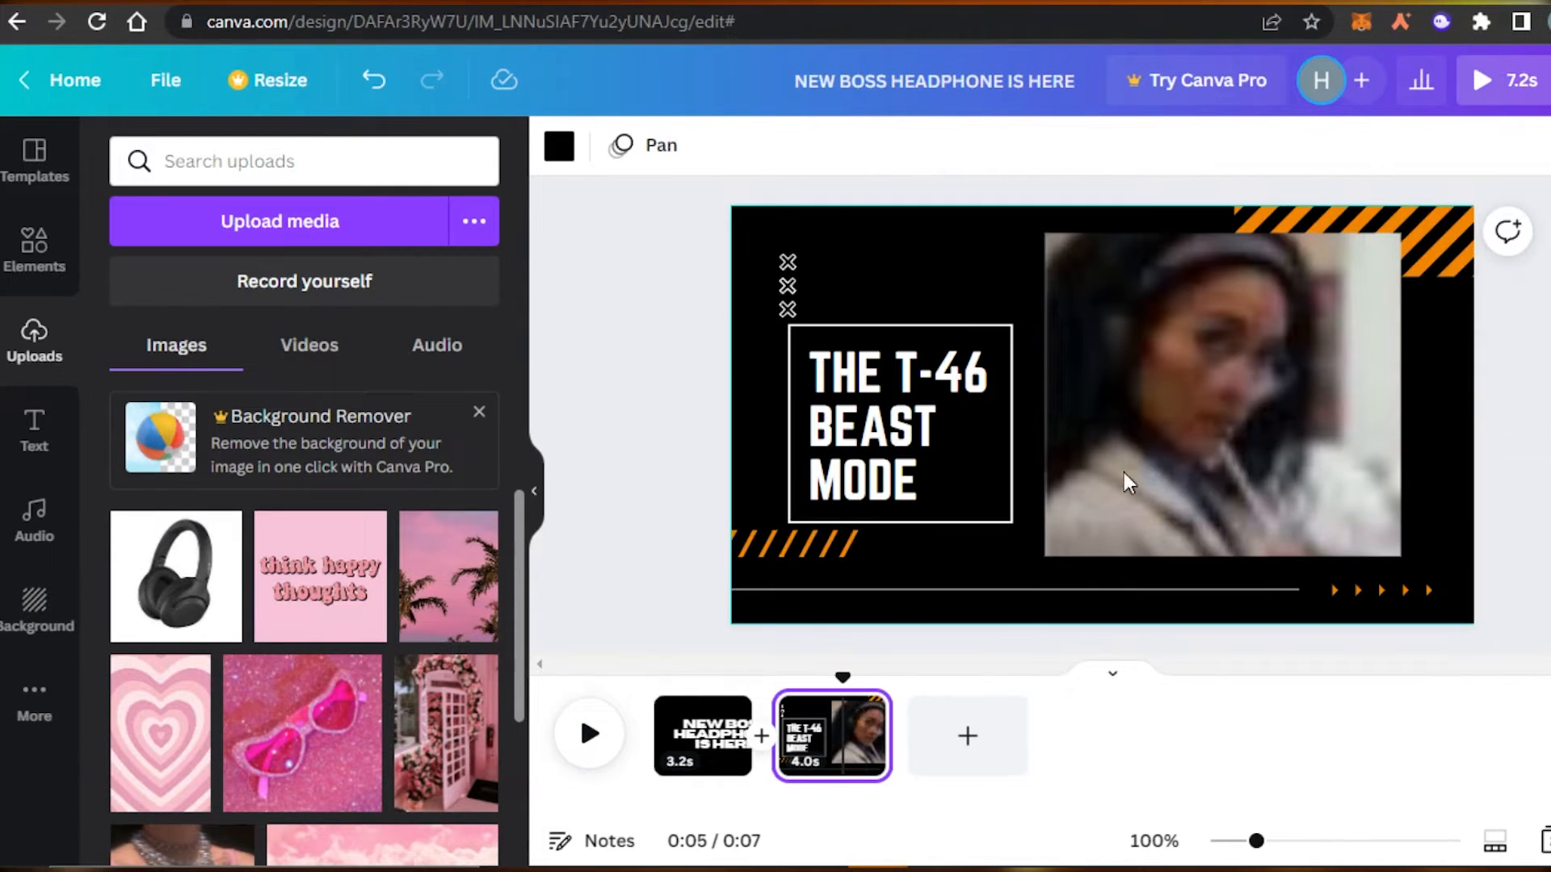
View the headphone video's Photo Animations, then return to the 'headphones' Videos results.
left_click(1124, 462)
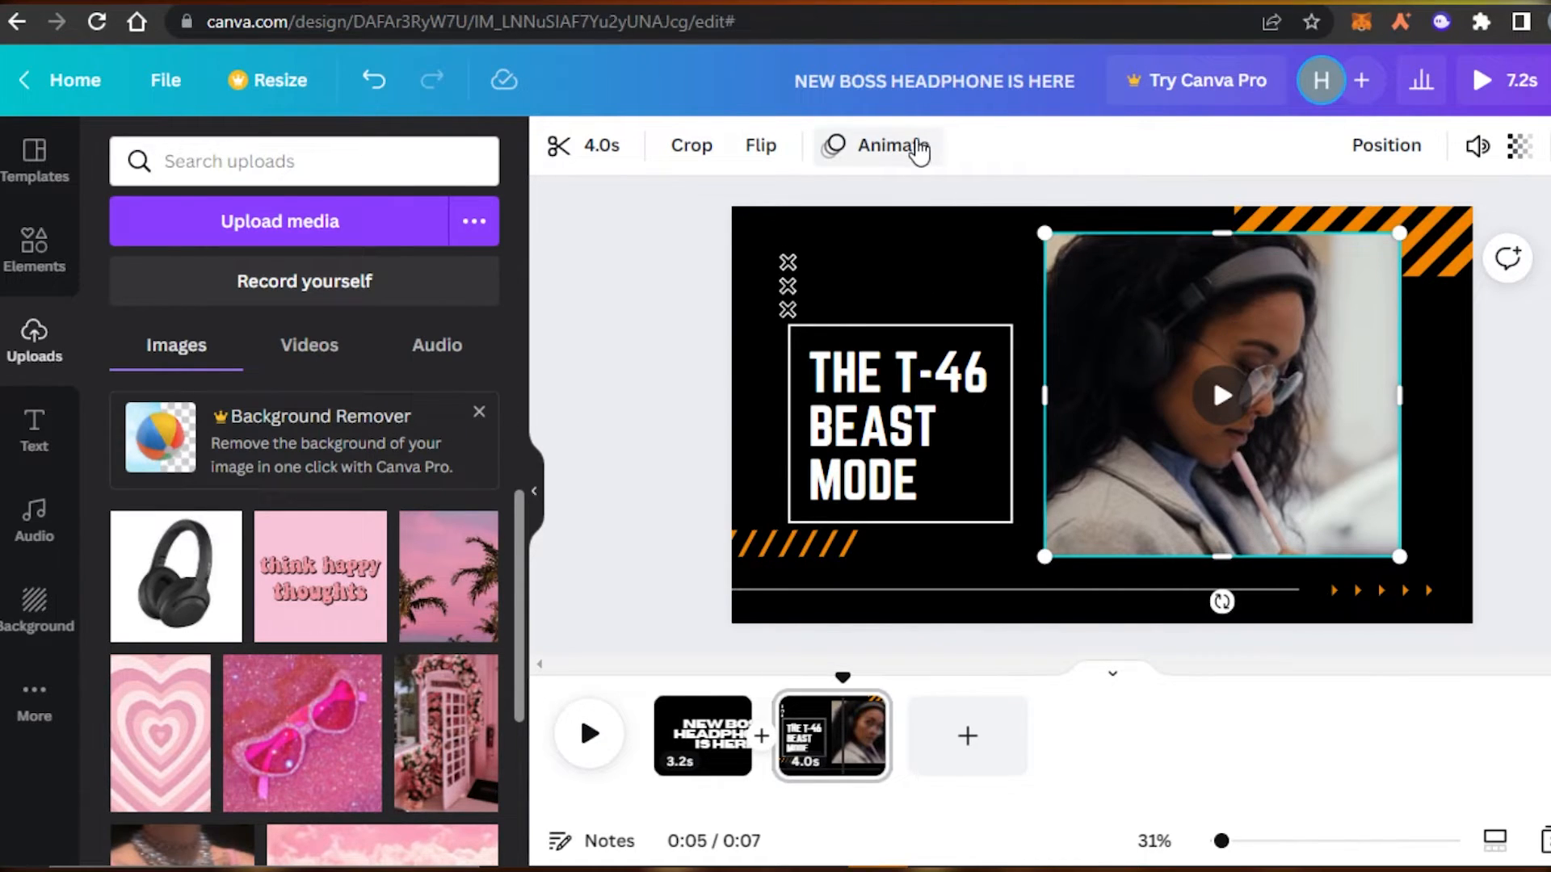
left_click(912, 150)
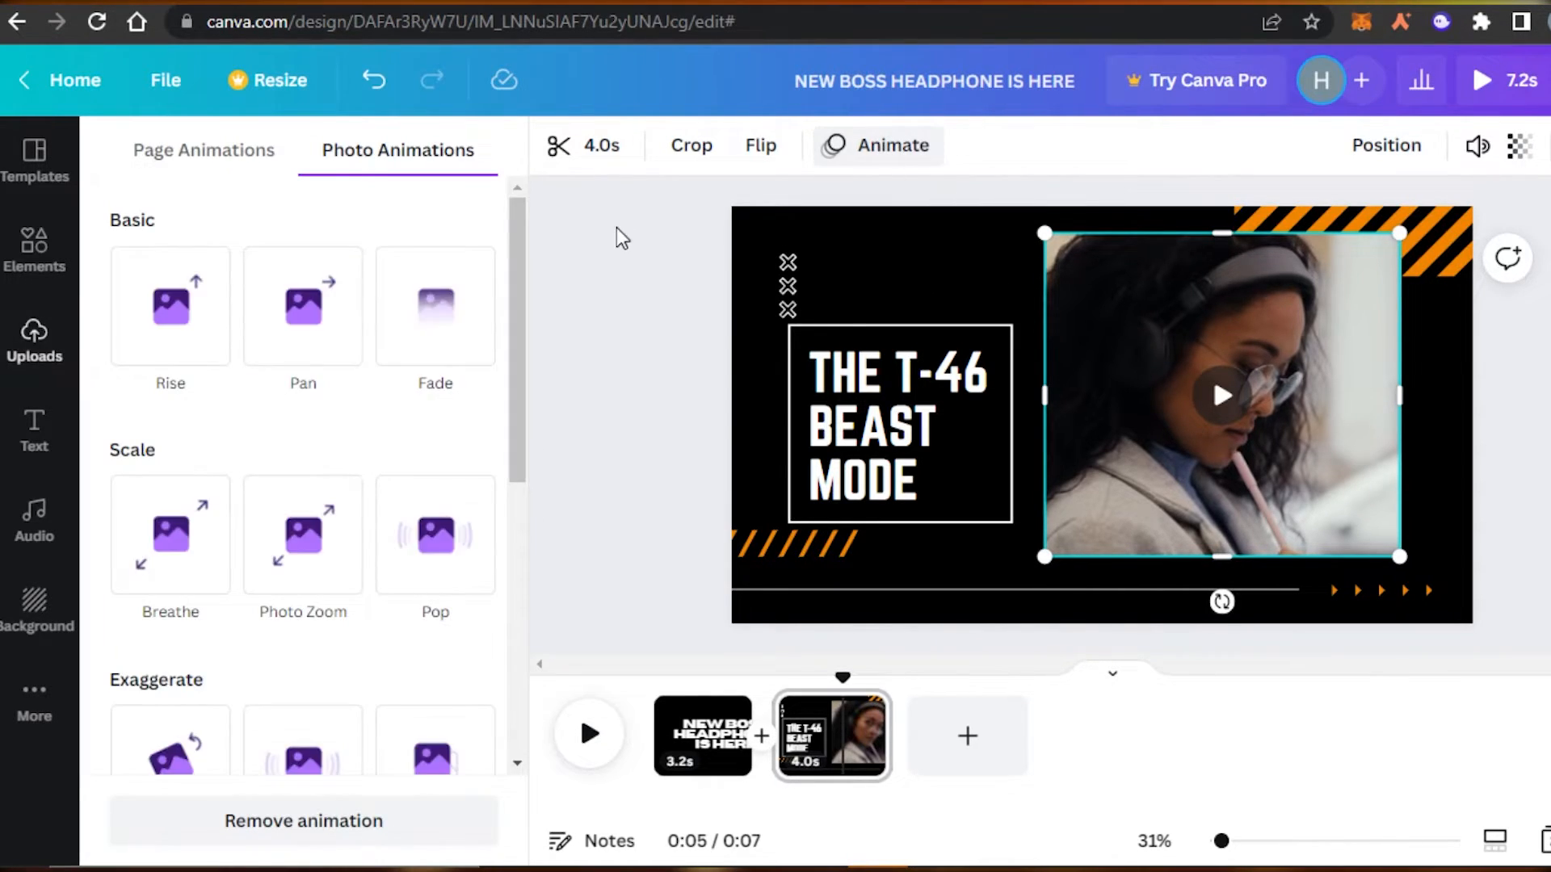
mouse_move(517, 339)
left_mouse_down()
mouse_move(525, 575)
mouse_move(525, 335)
left_mouse_up()
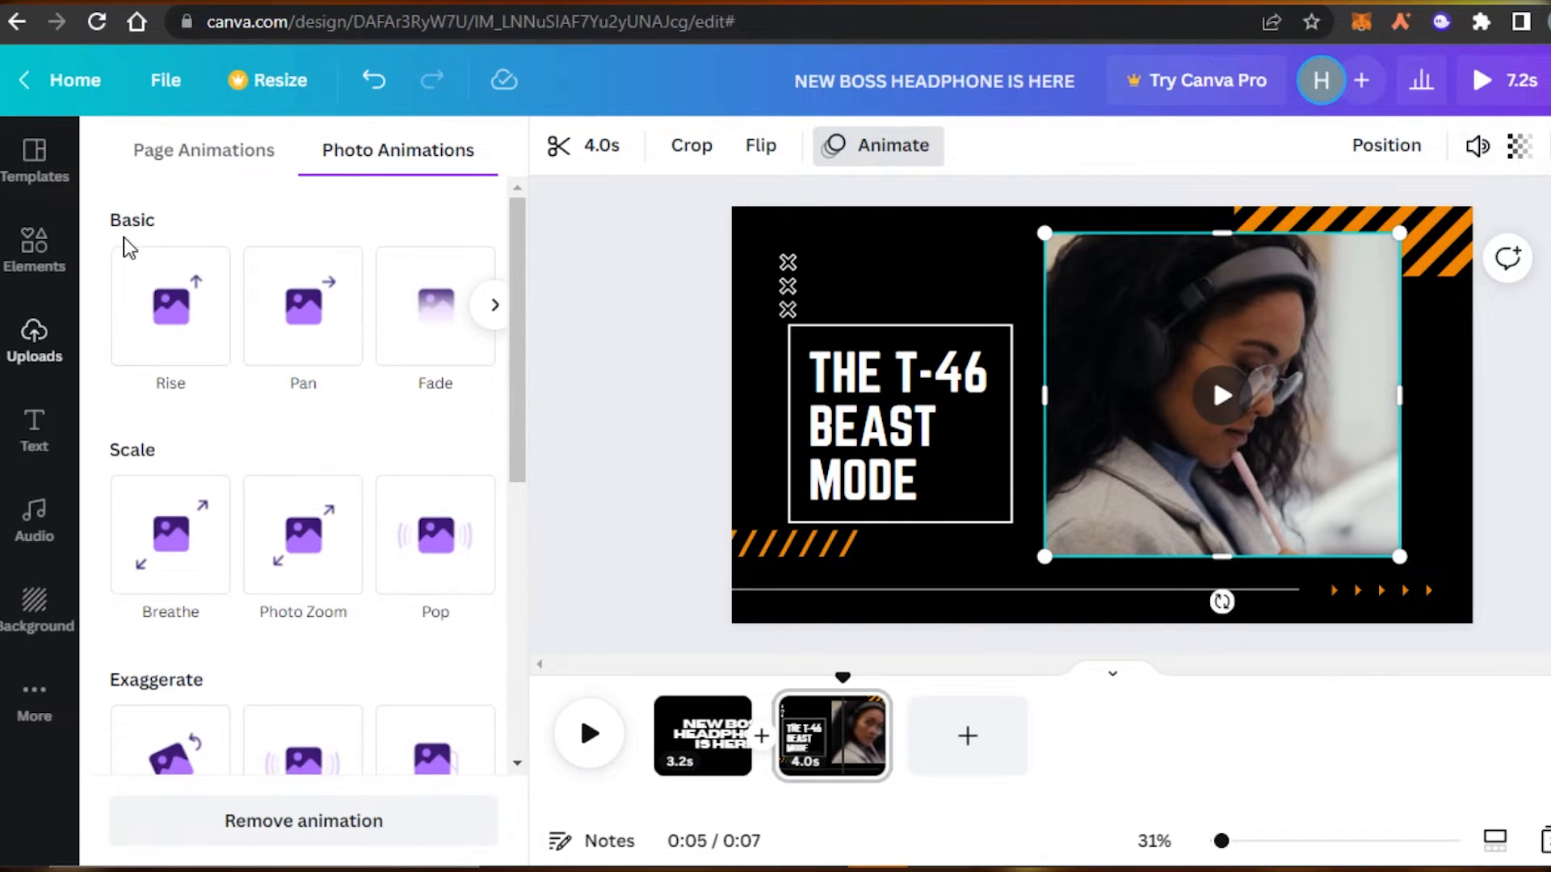
left_click(33, 263)
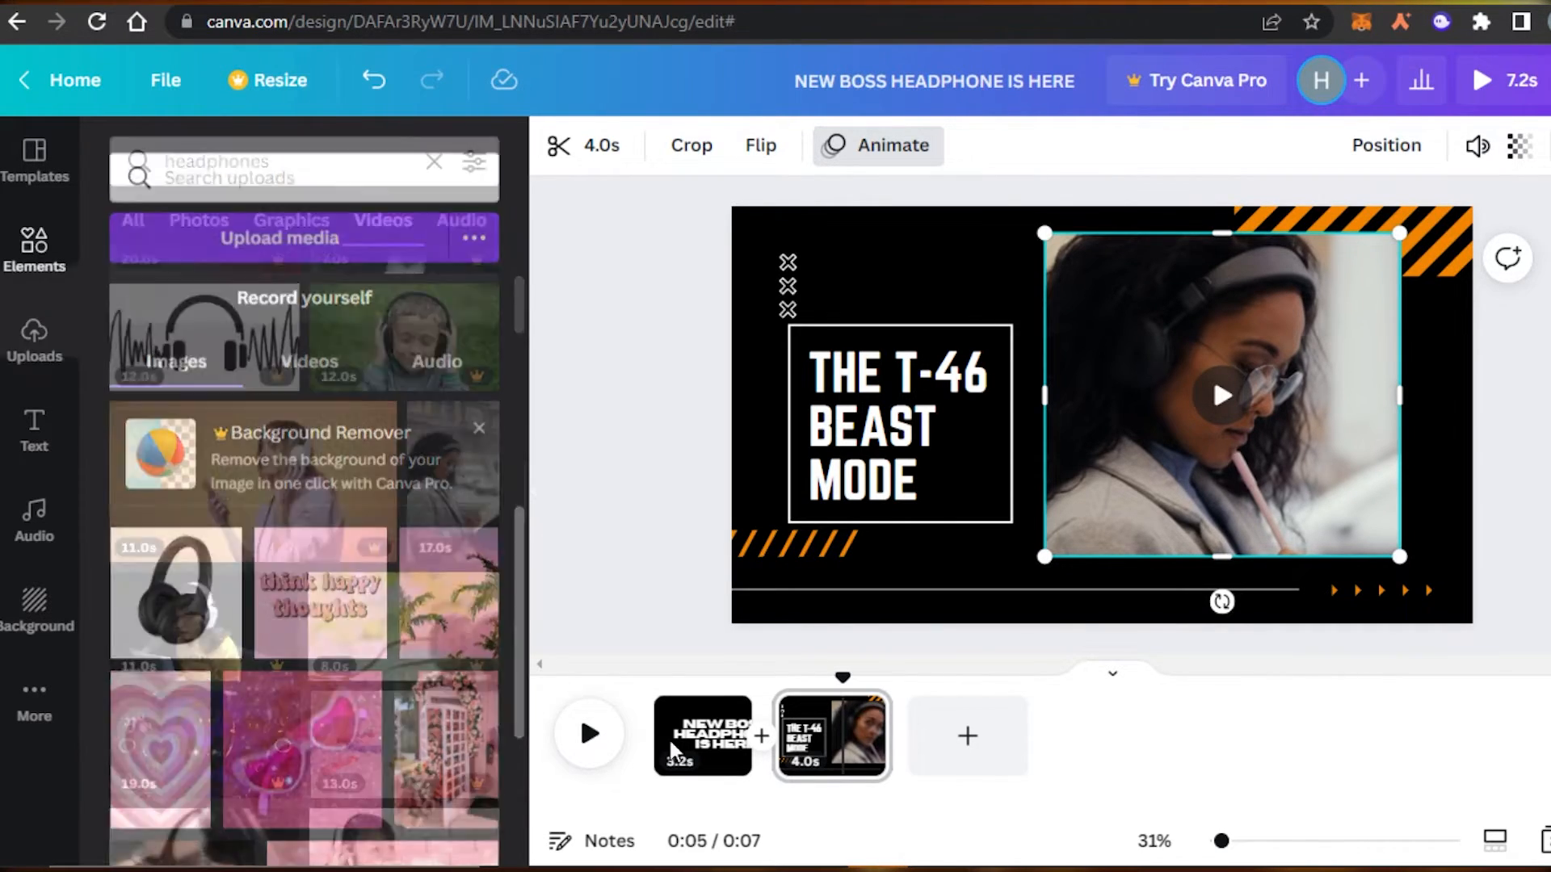
Add a blank third page after the T-46 Beast Mode page and view its options.
left_click(950, 761)
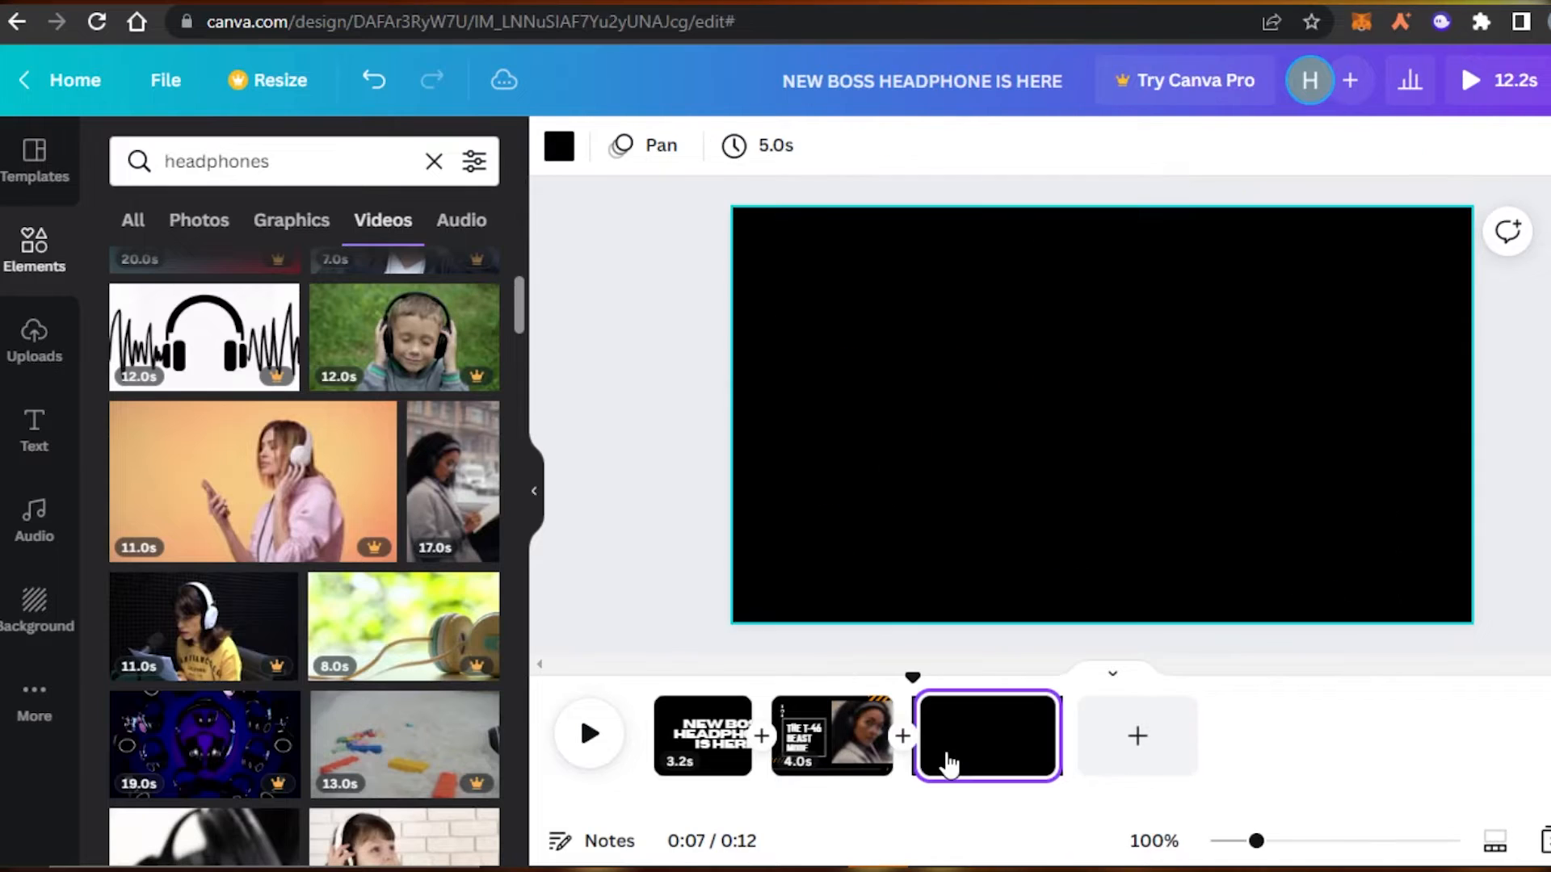
left_click(1028, 712)
left_click(1031, 712)
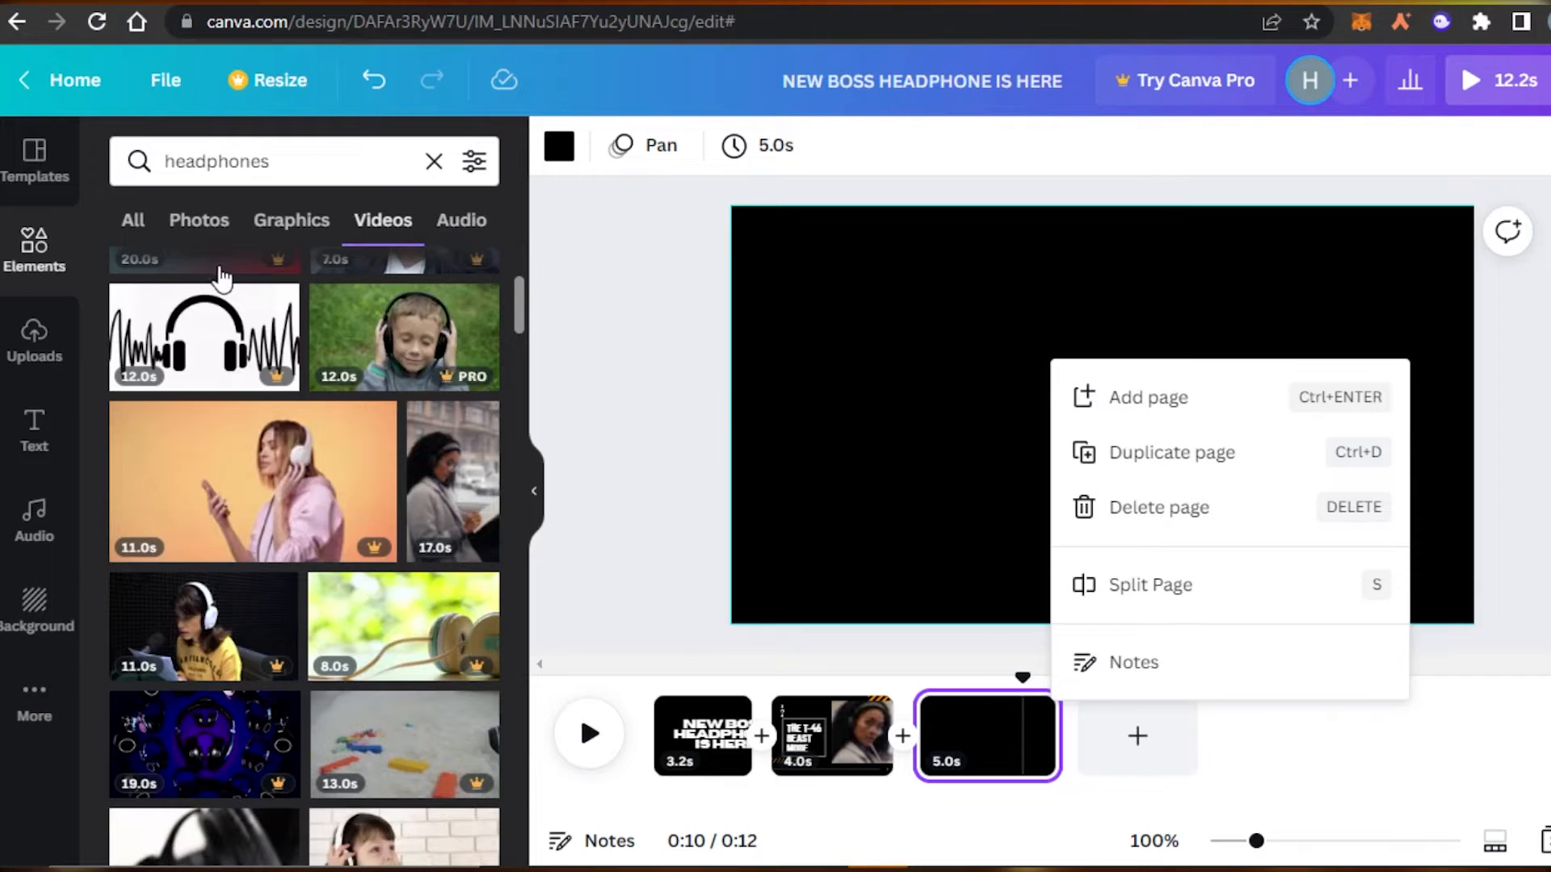
left_click(34, 242)
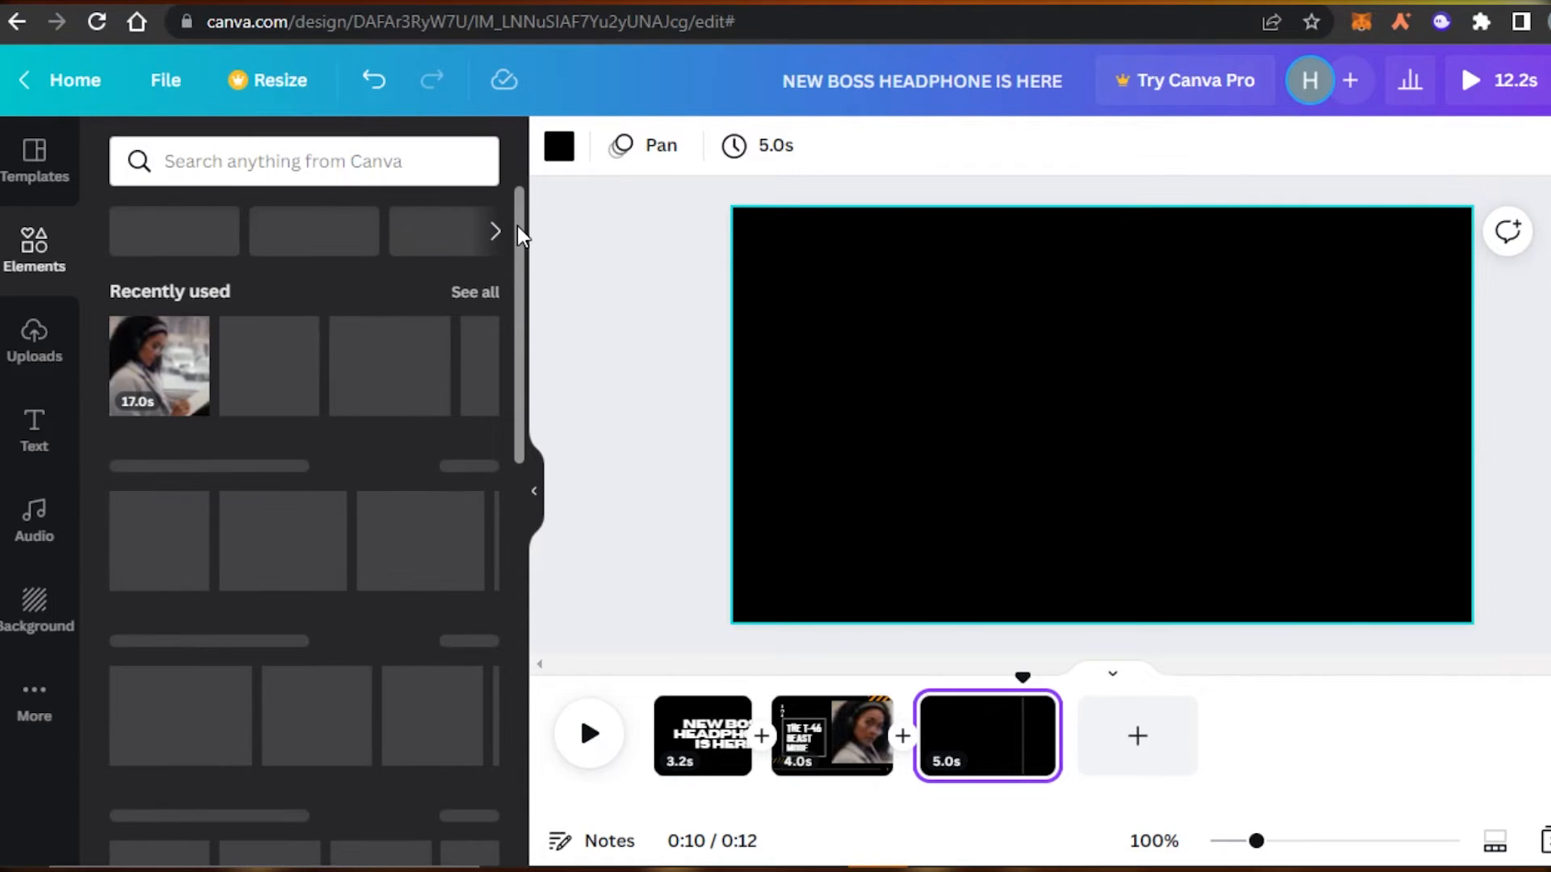
Browse the Elements panel, then delete the blank 5-second third page.
left_click_drag(518, 312, 519, 366)
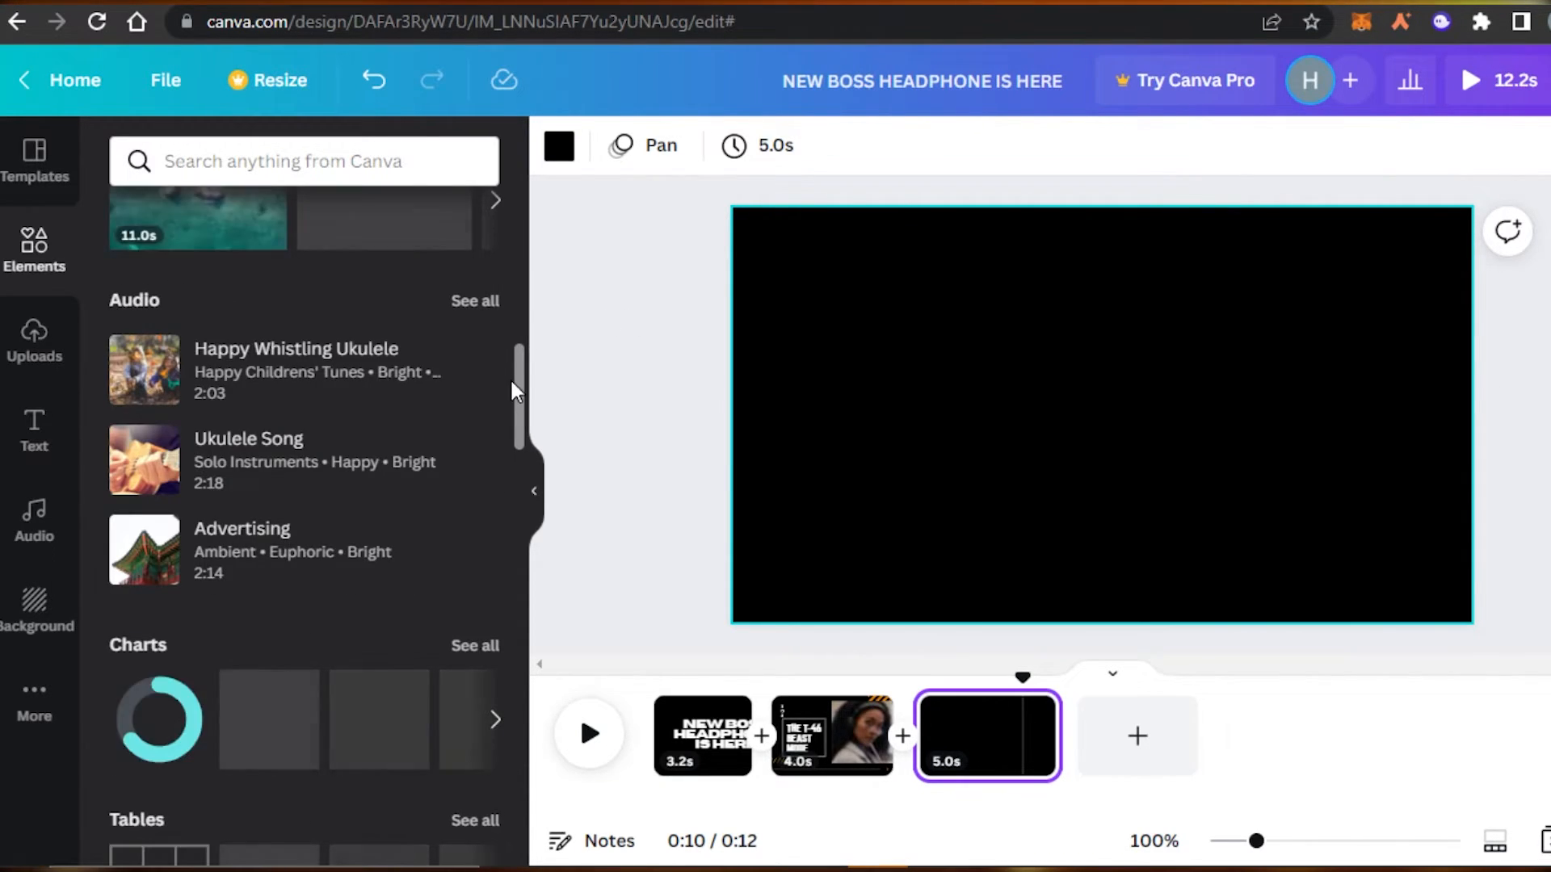
scroll(516, 226, "up", 10)
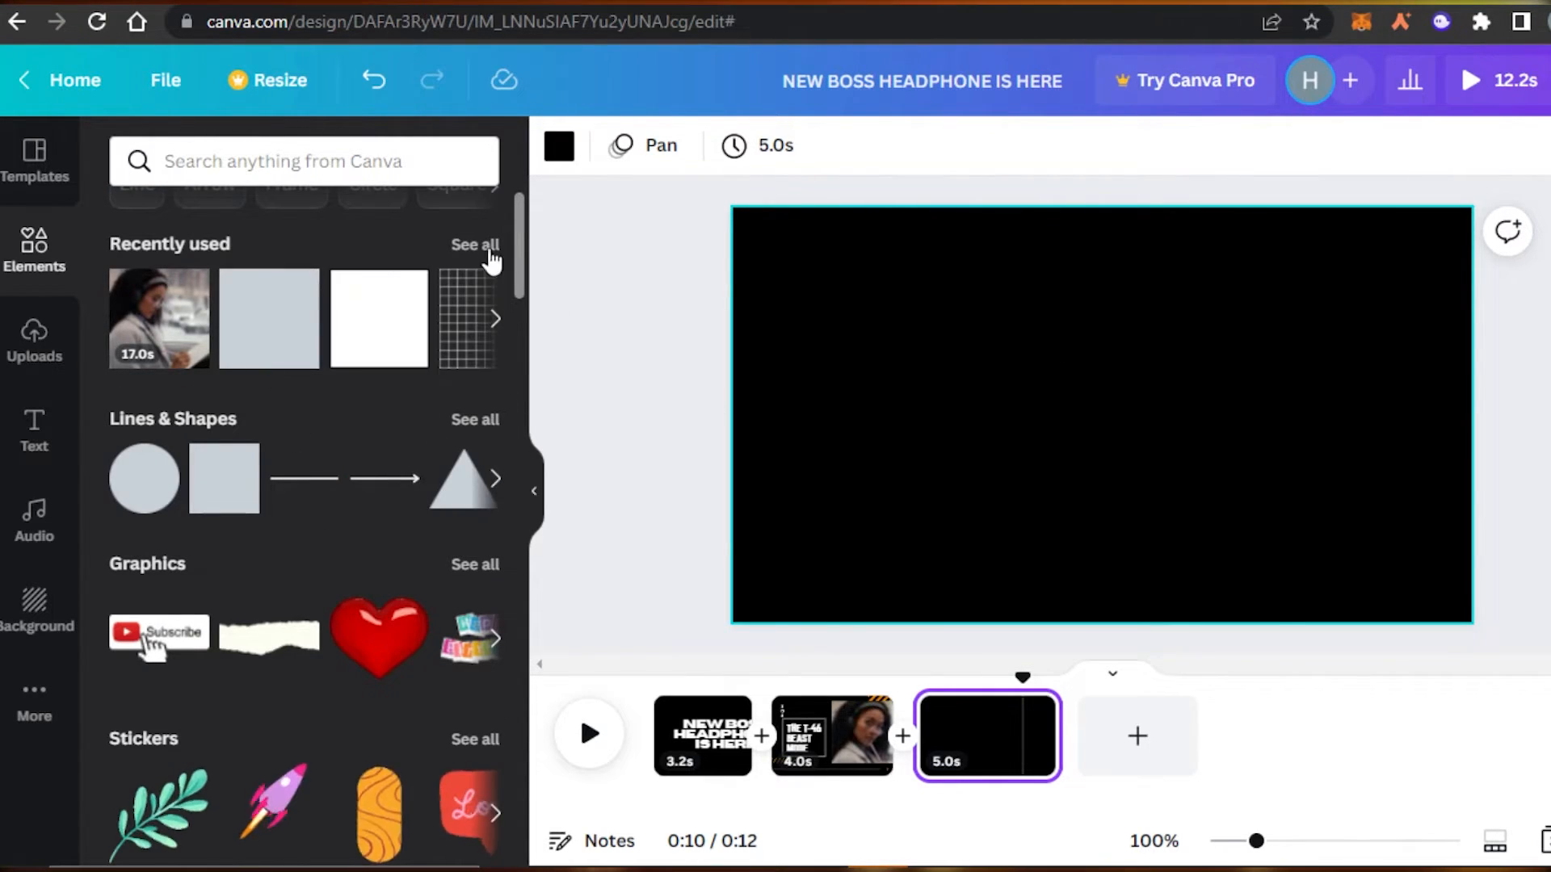
scroll(519, 267, "down", 1)
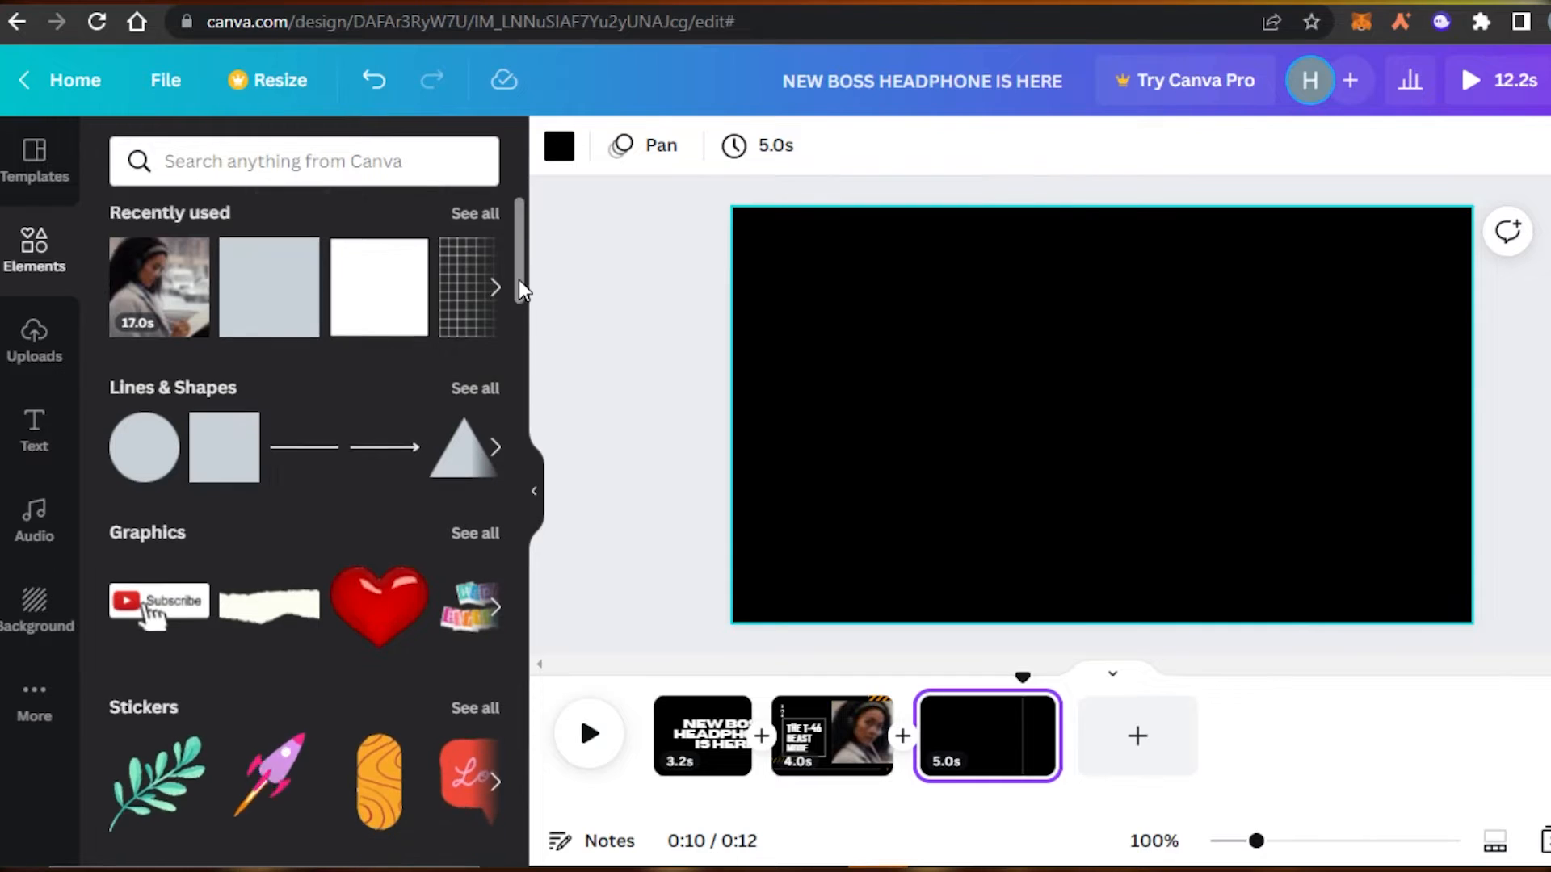
scroll(520, 251, "up", 3)
left_click_drag(523, 249, 540, 182)
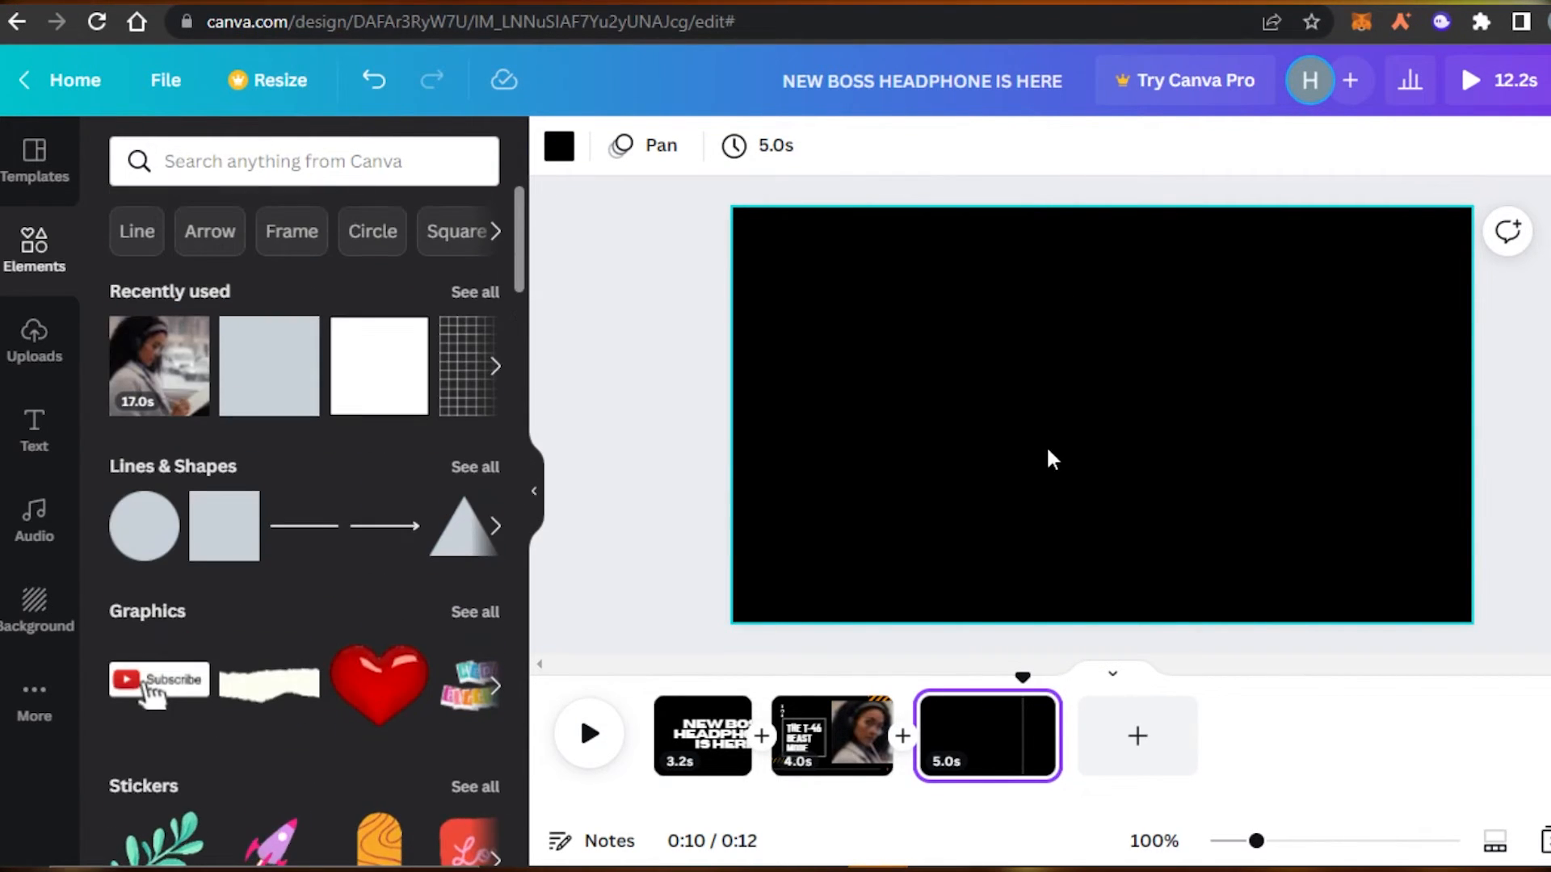
left_click(1031, 724)
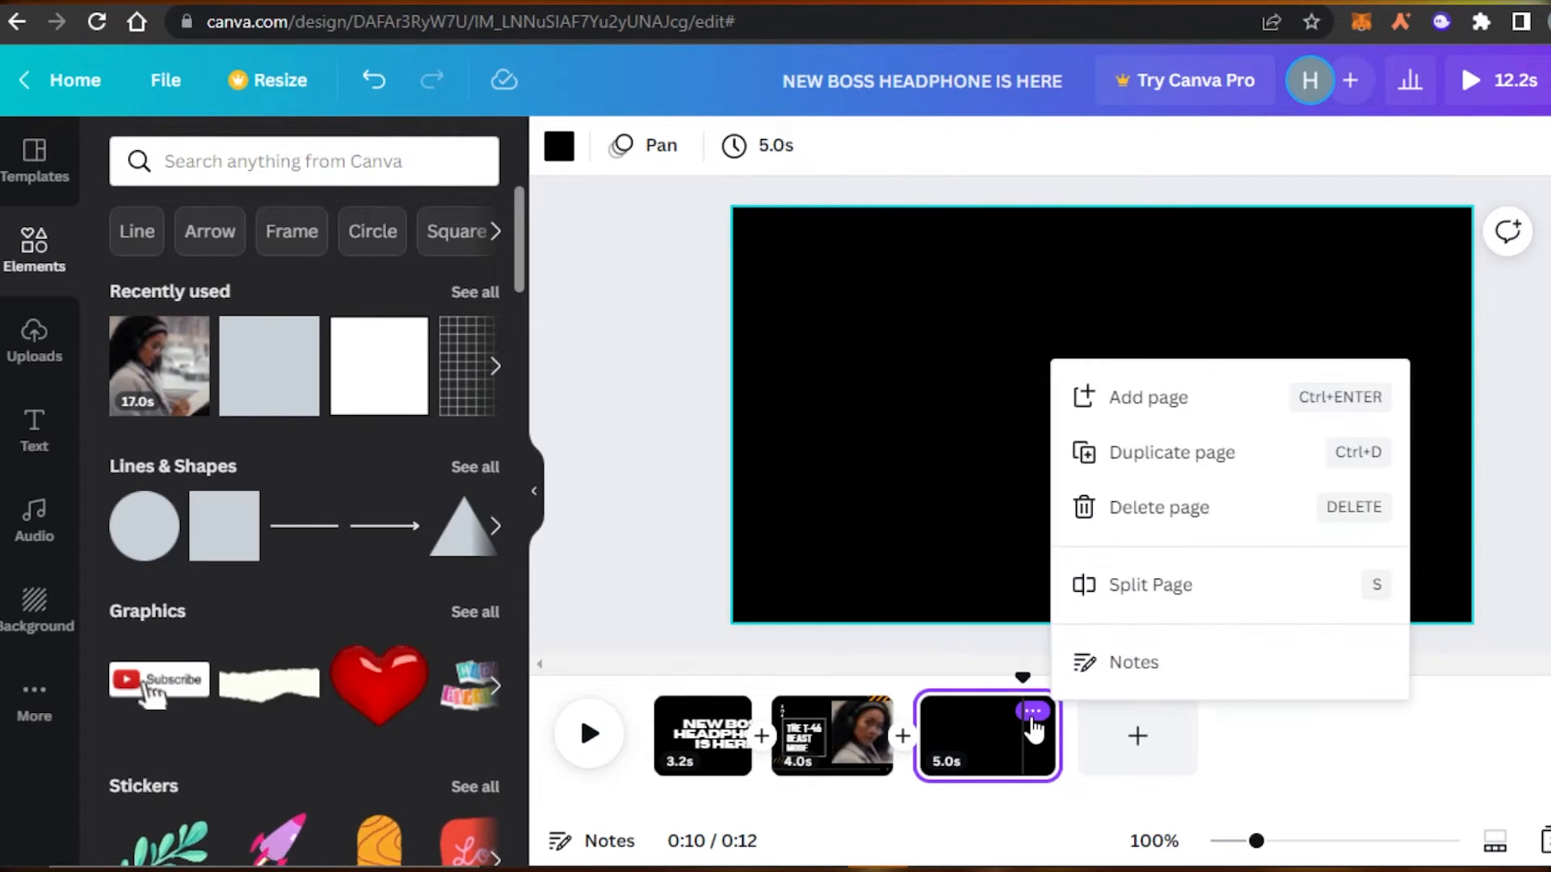
left_click(1181, 521)
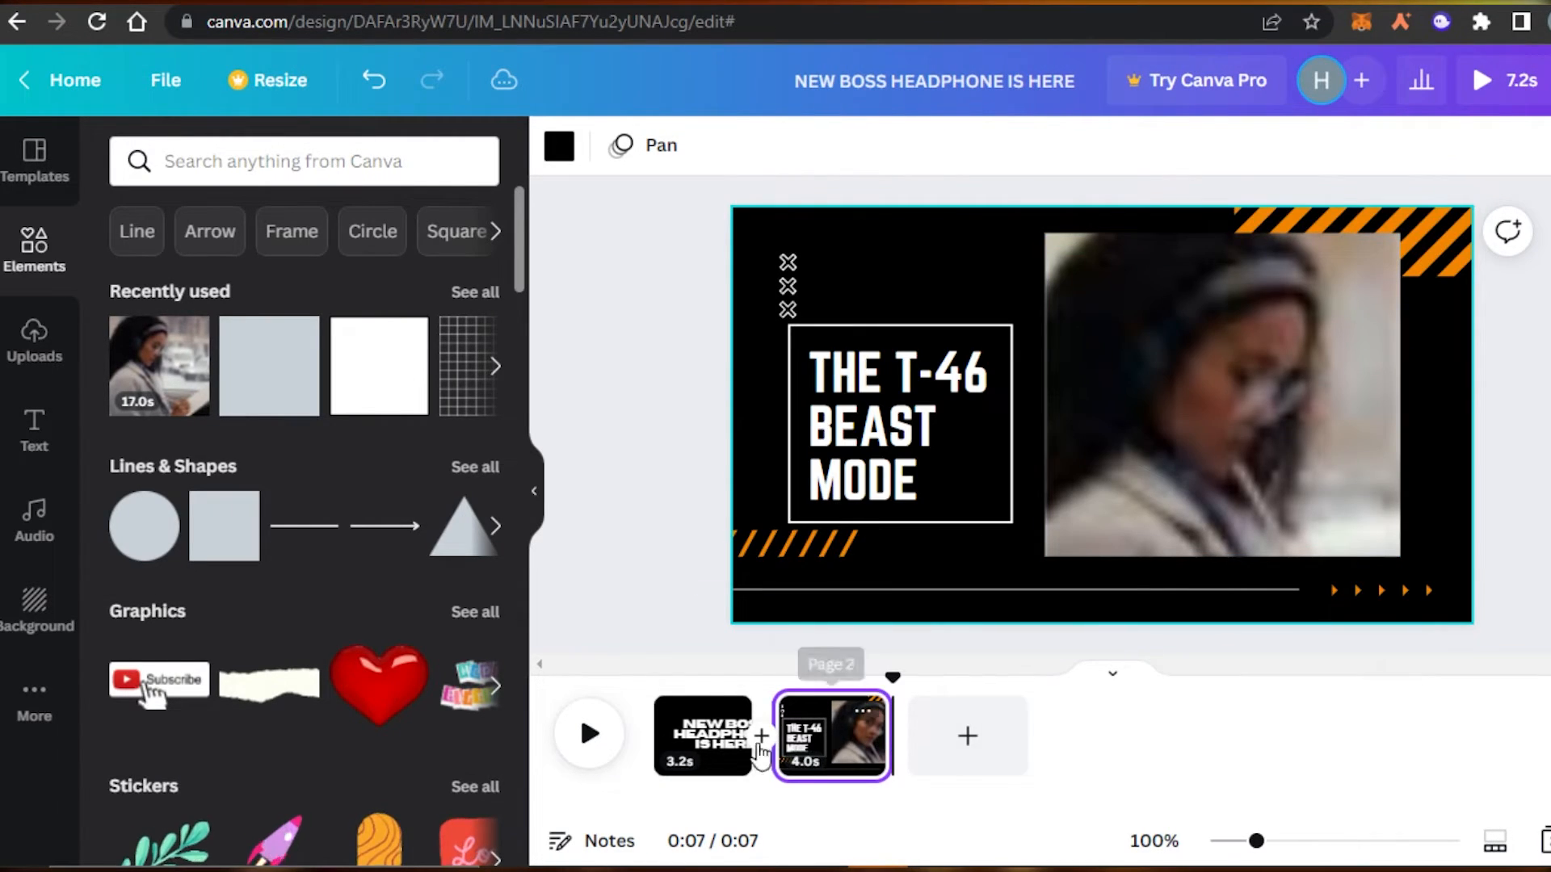
Play the two-page, 7.2-second promo from the NEW BOSS HEADPHONE IS HERE page.
left_click(654, 743)
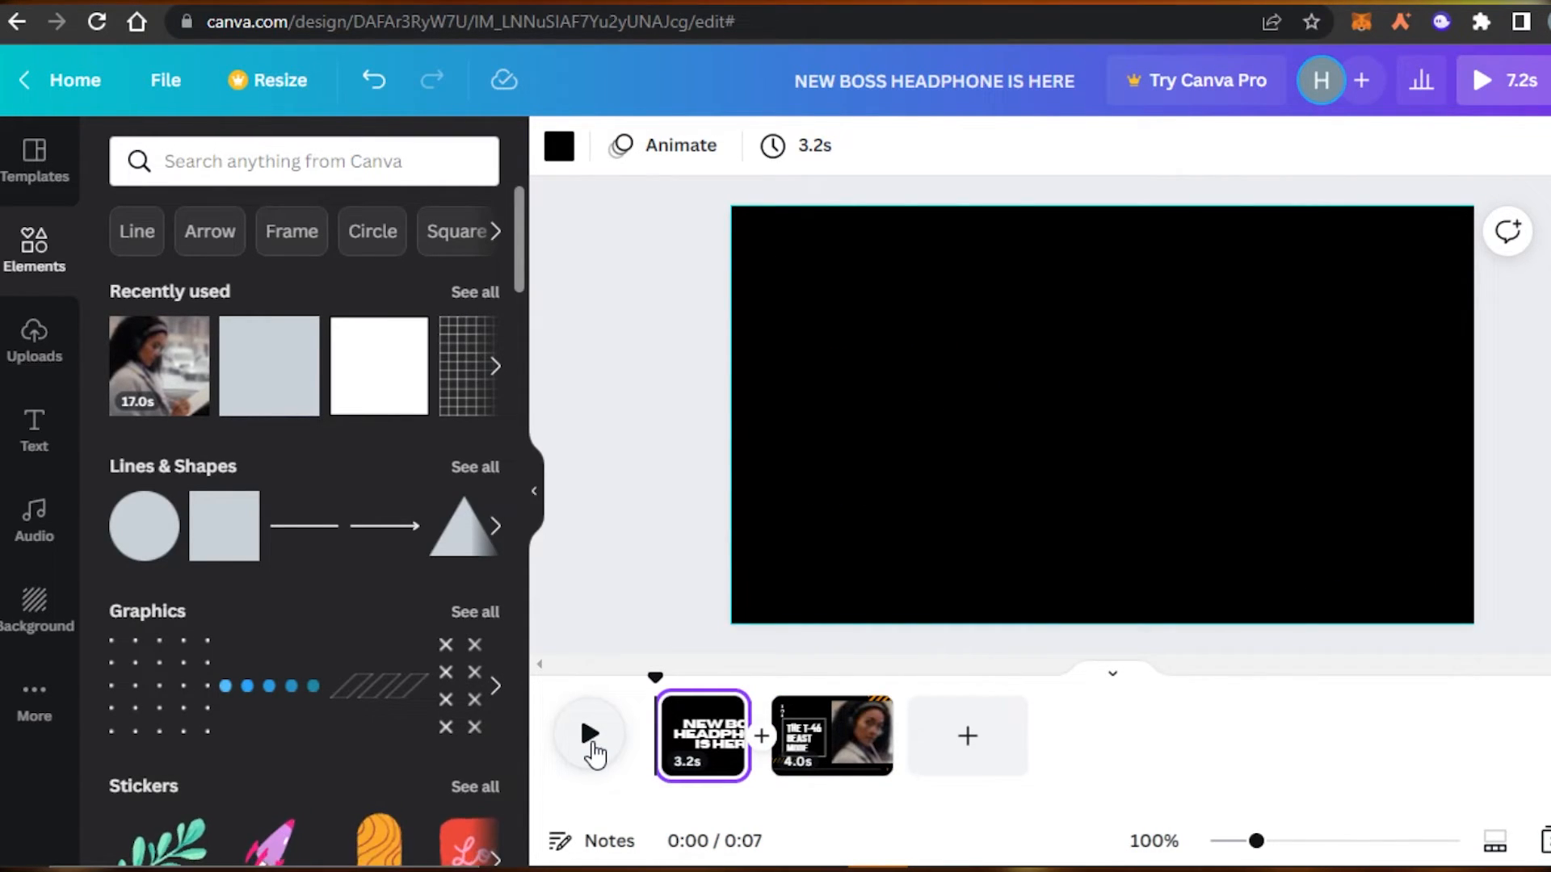
left_click(591, 744)
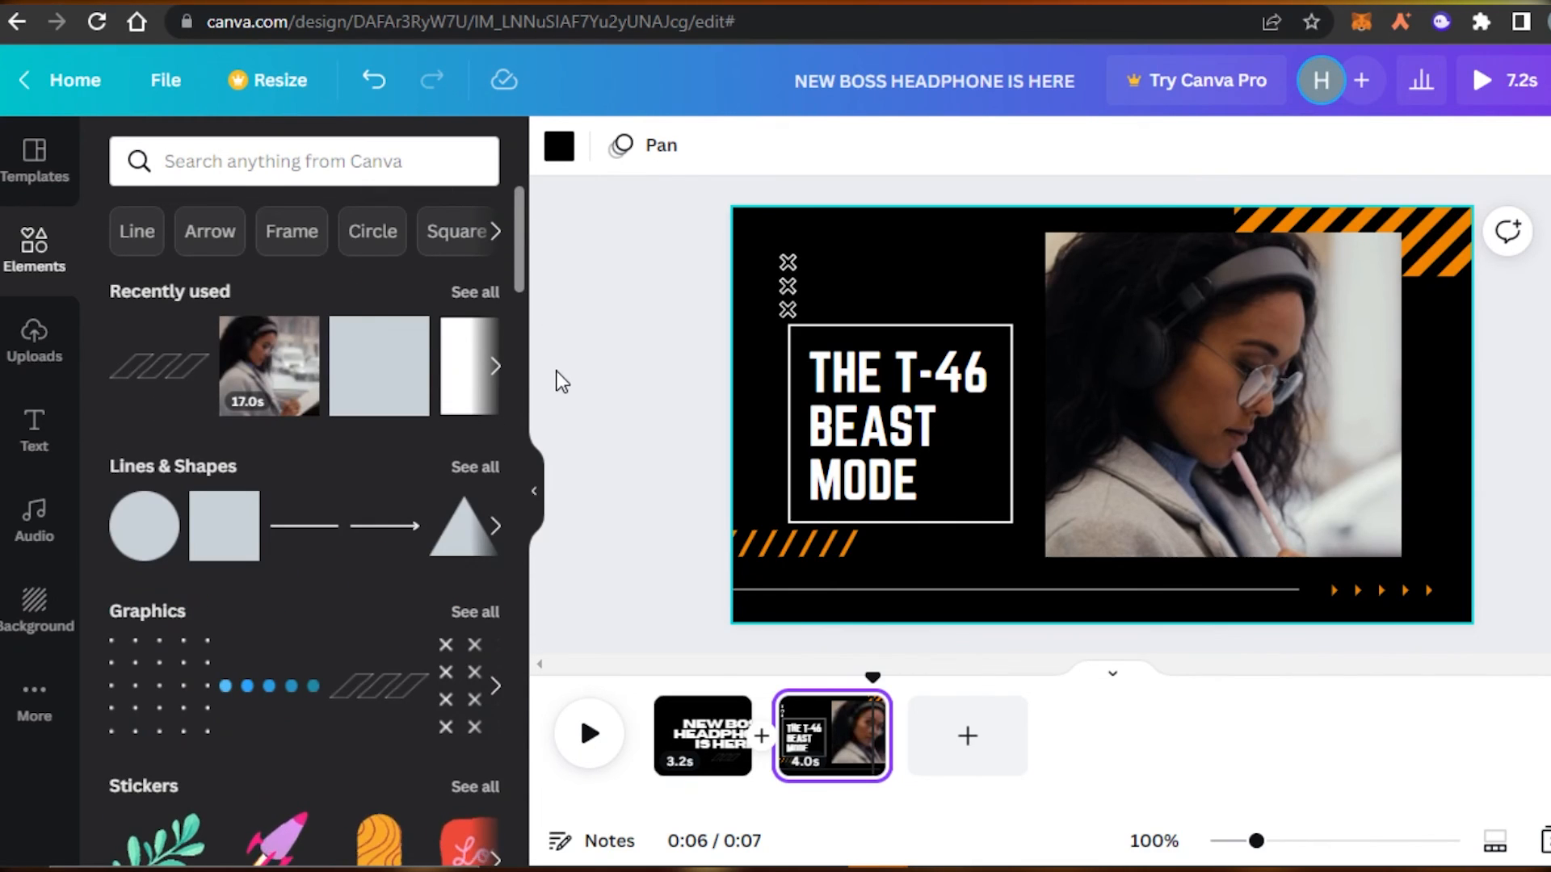
left_click(696, 737)
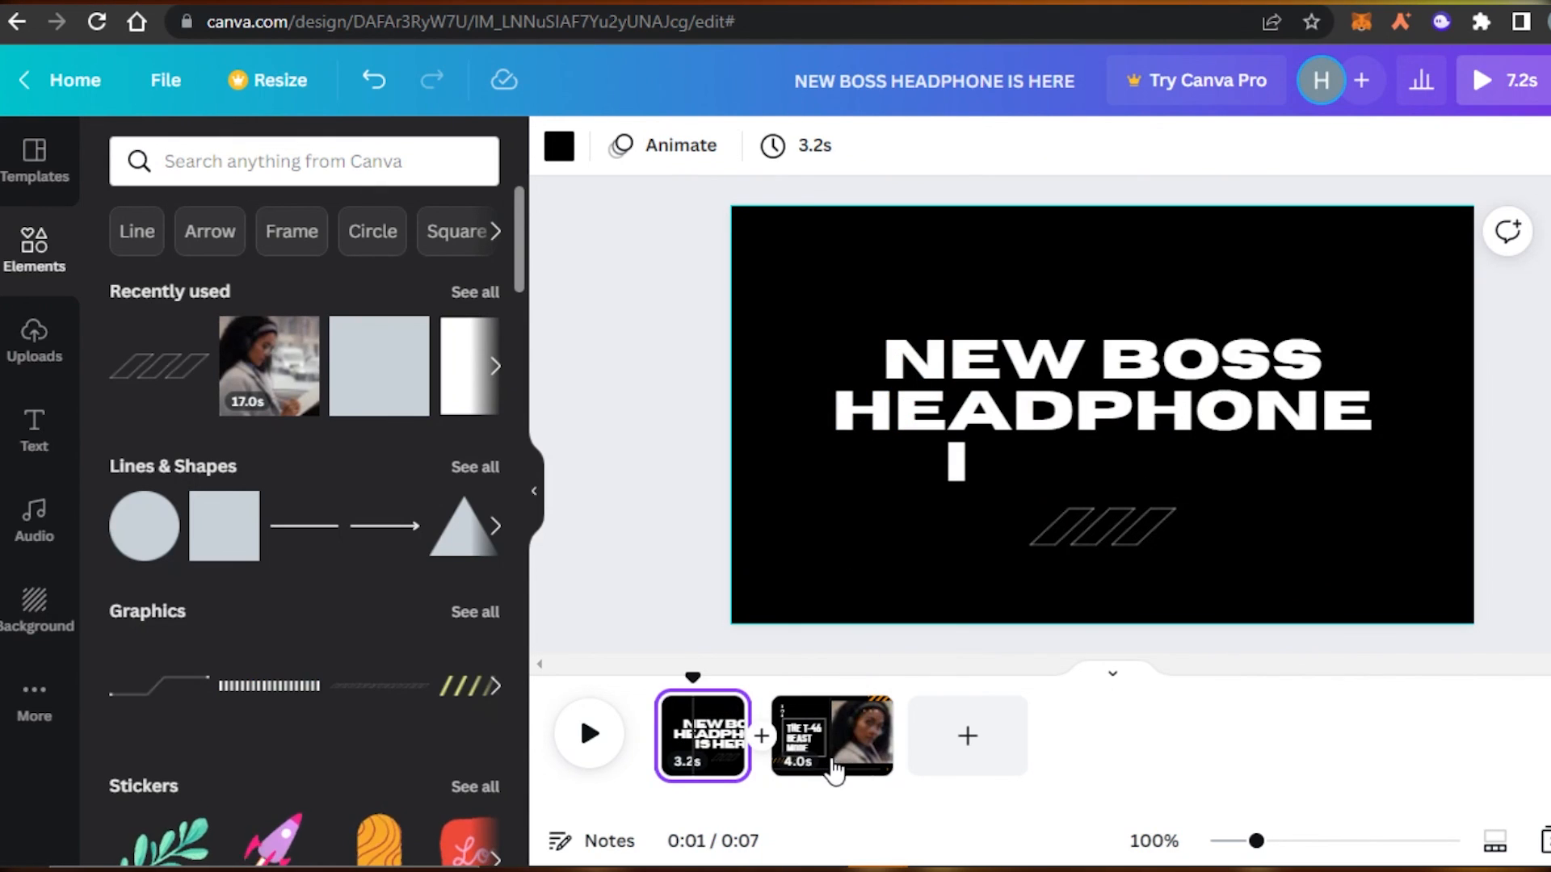
Look at the T-46 Beast Mode page, then replay the title page's typing animation.
left_click(835, 772)
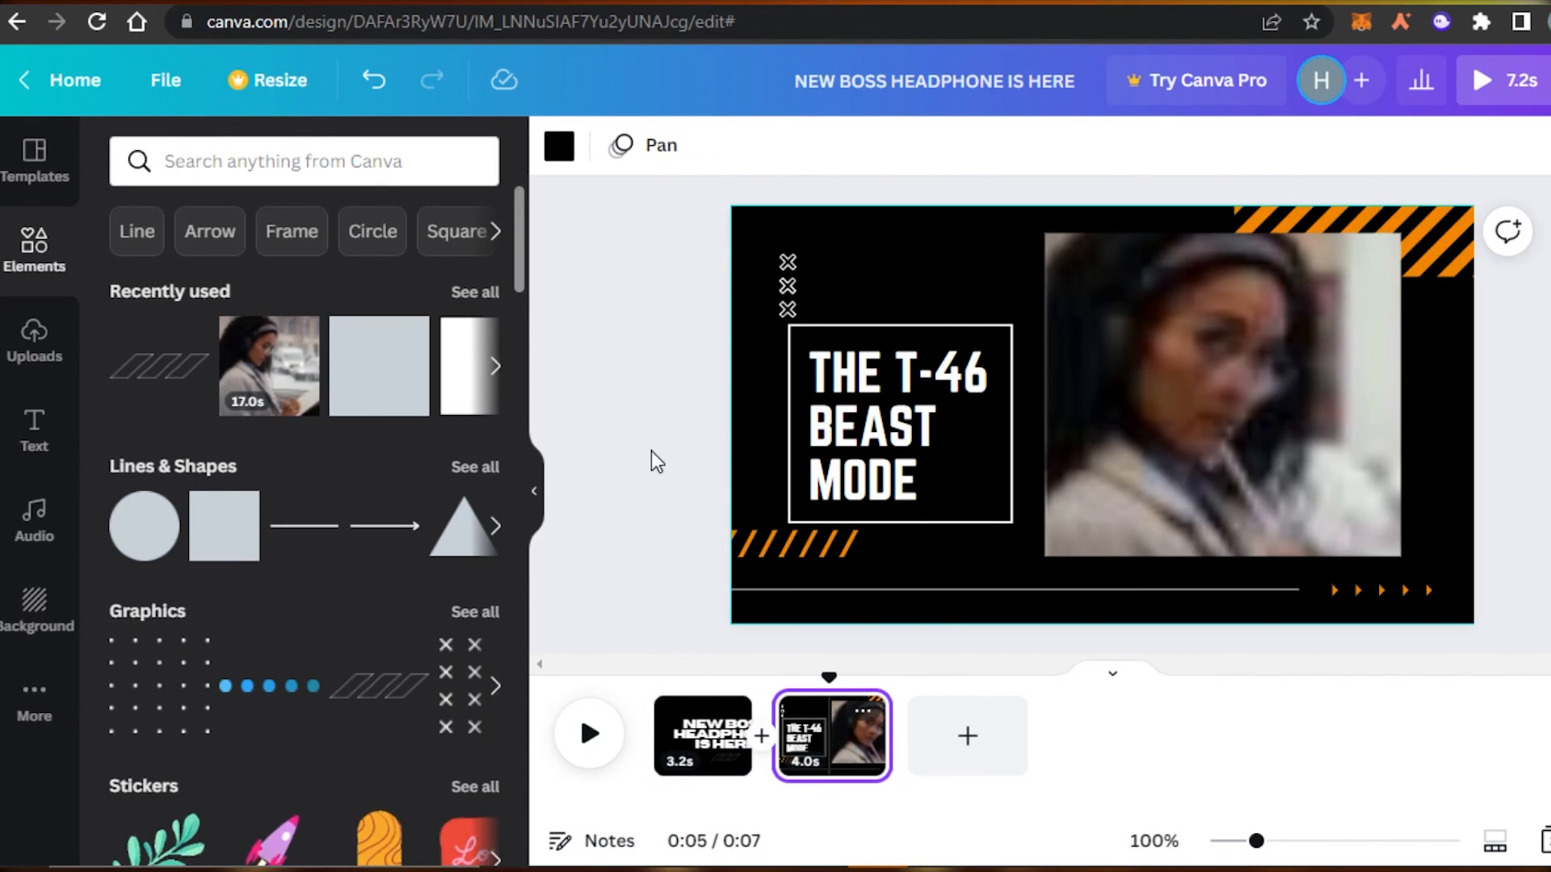
left_click_drag(519, 249, 503, 177)
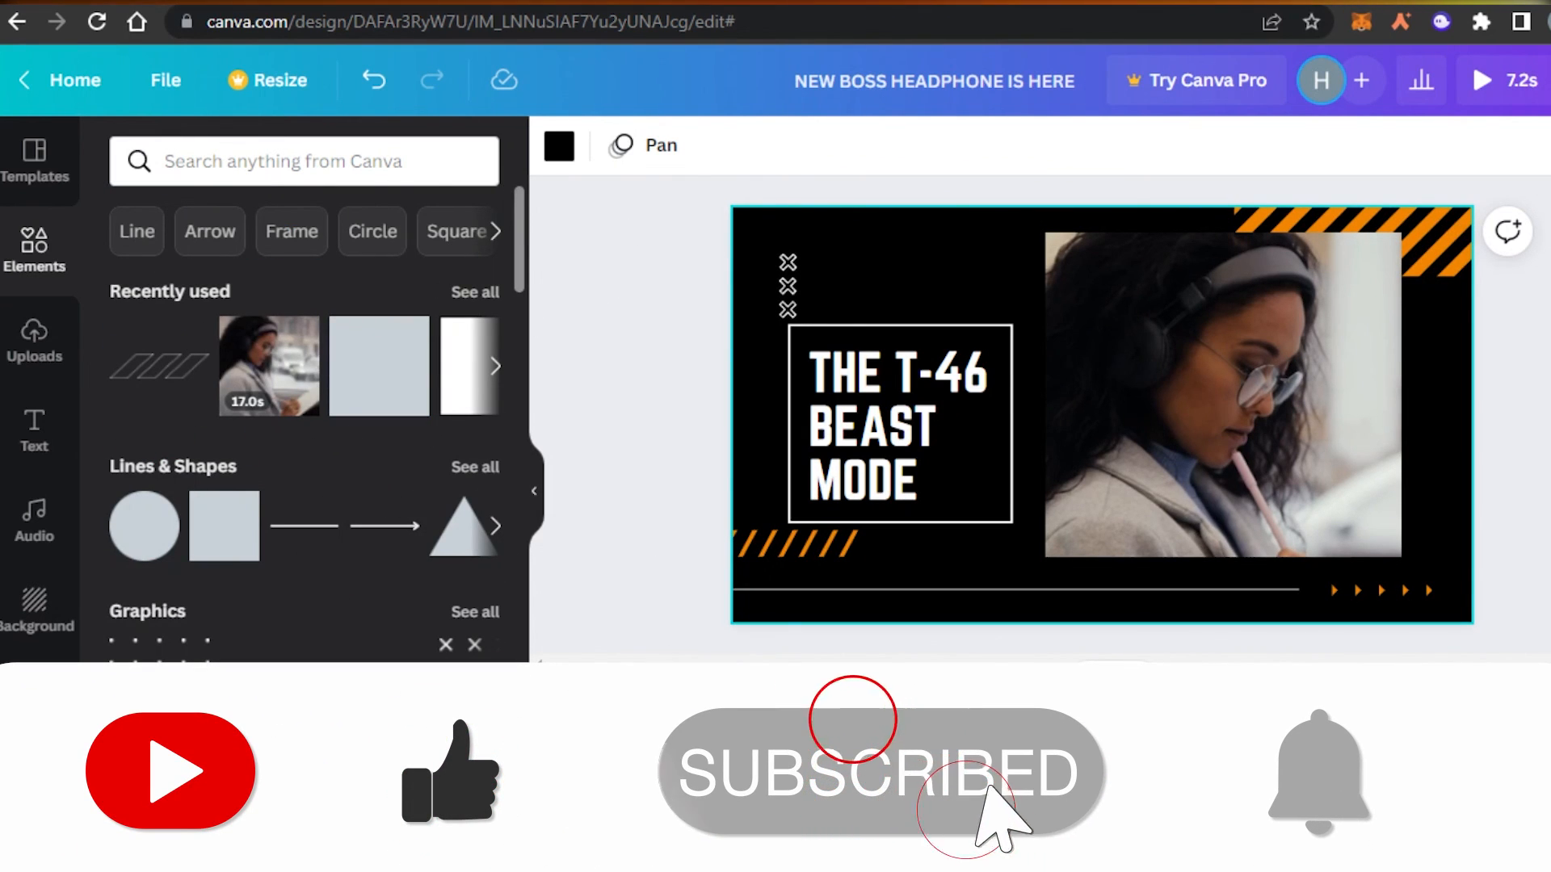
left_click(985, 694)
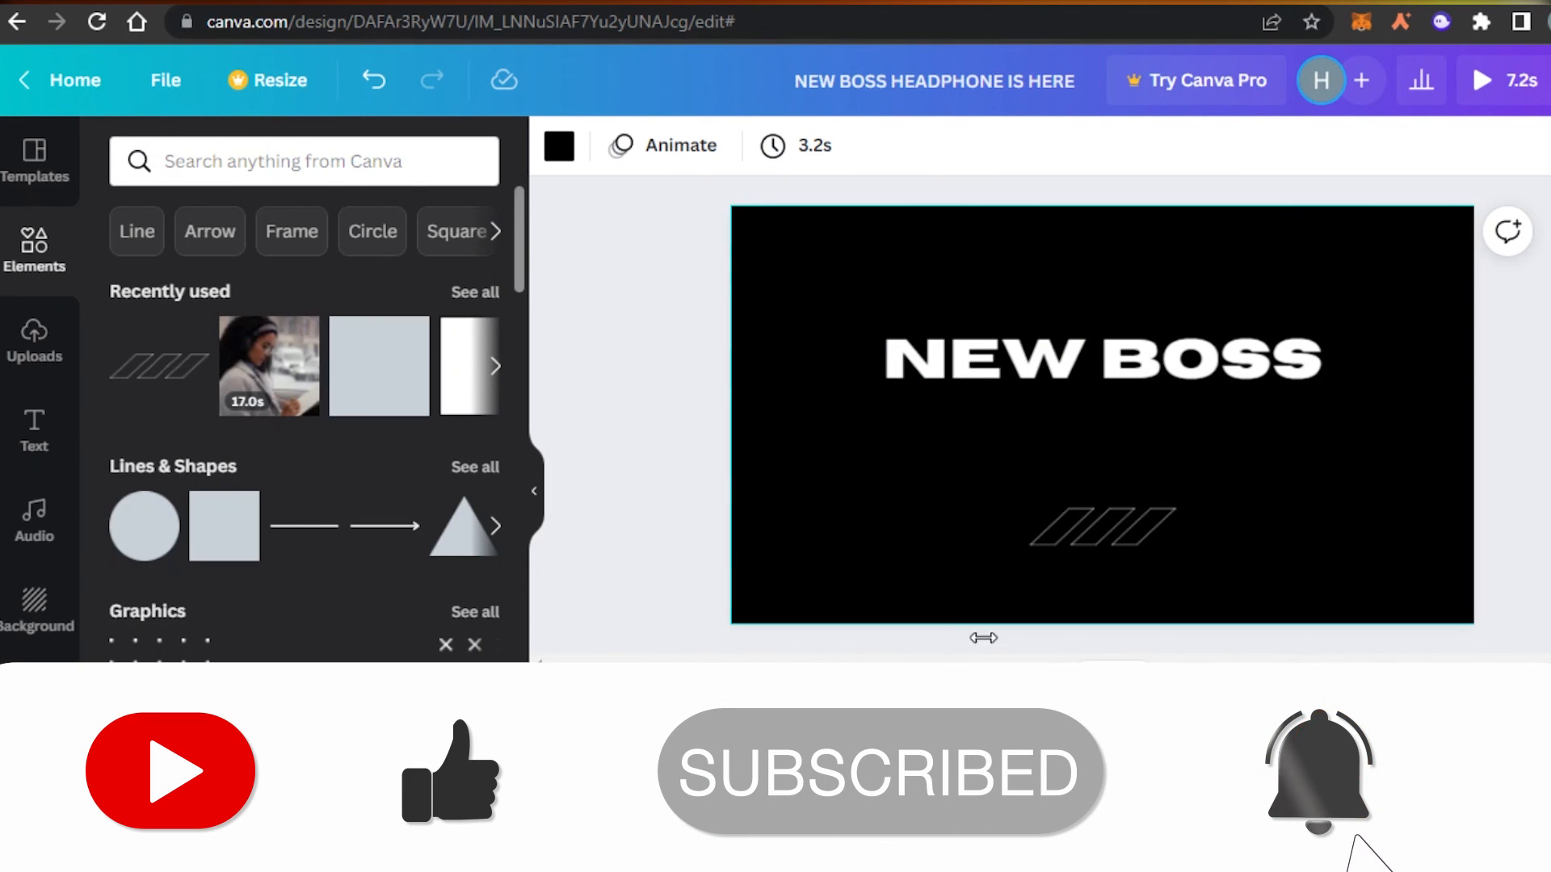
left_click(589, 737)
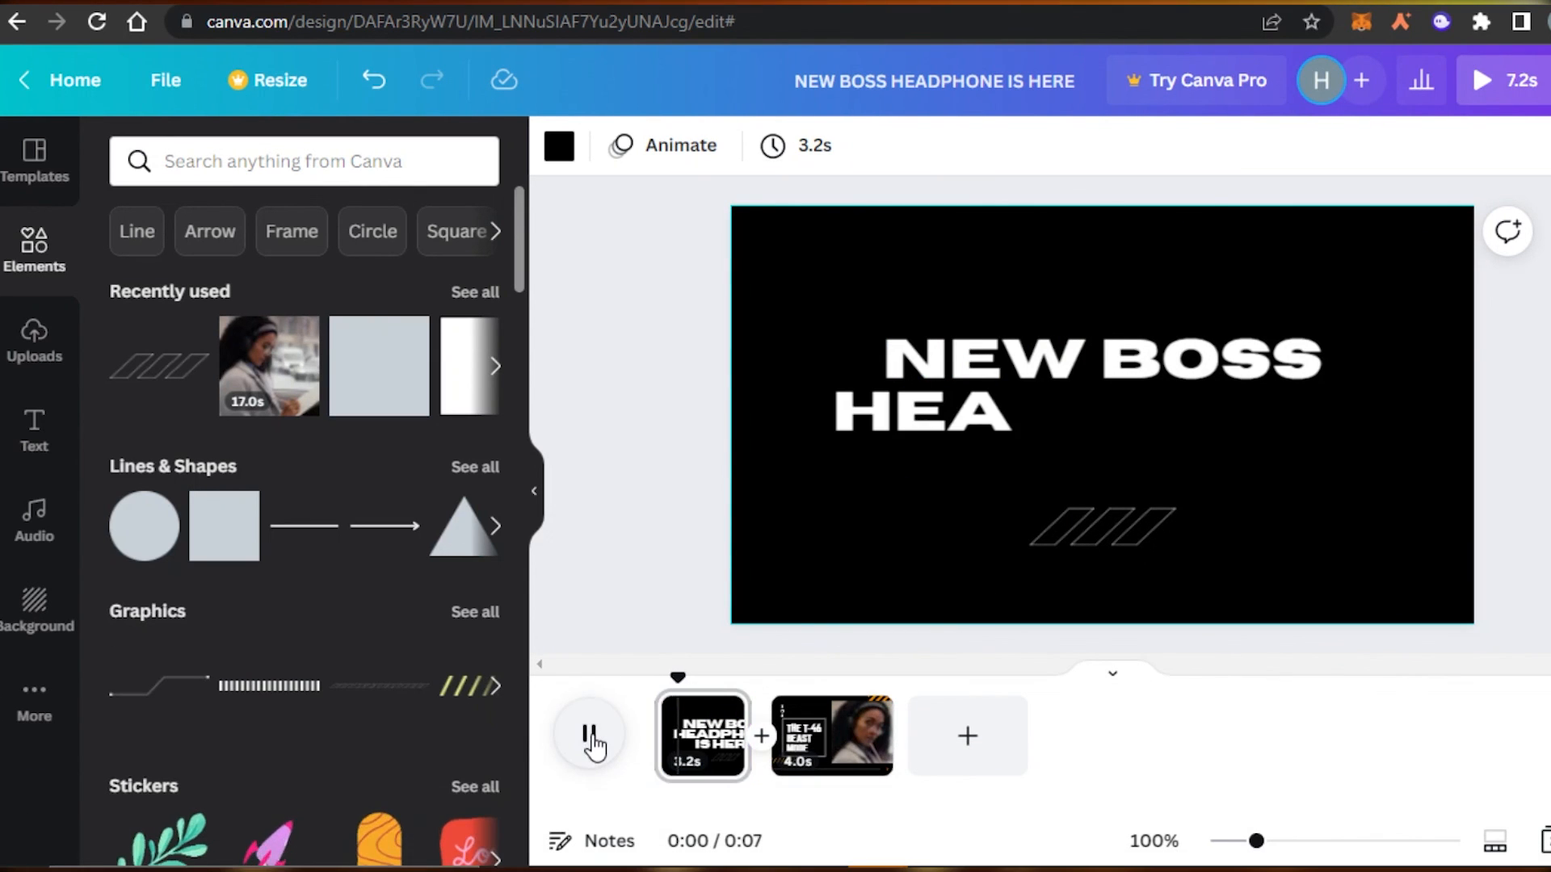